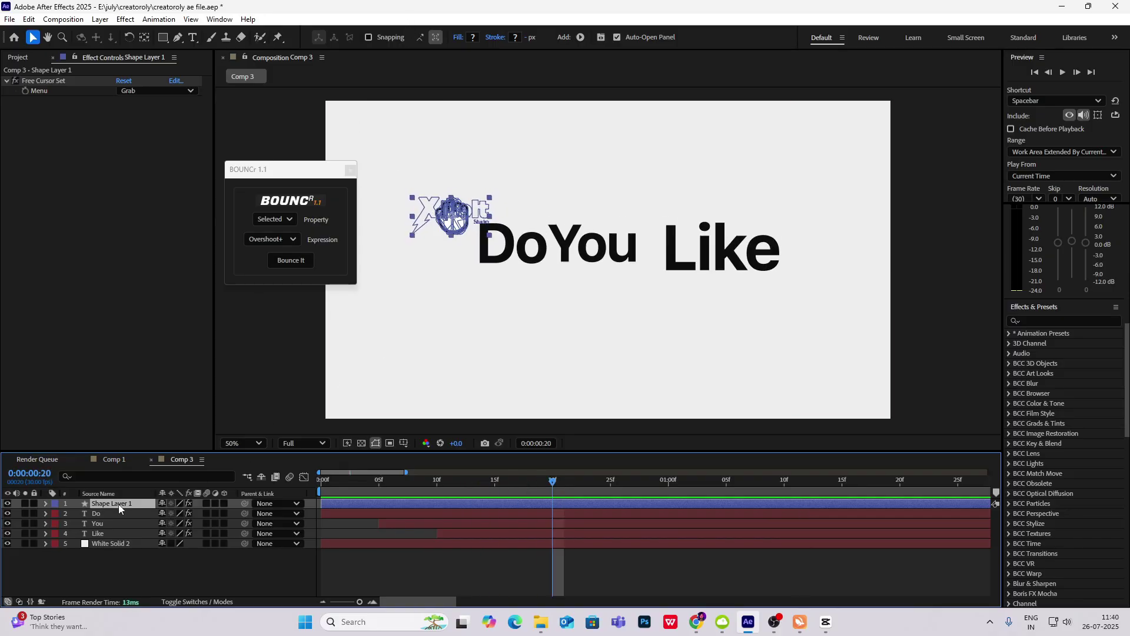
Step: Rotate the hand cursor layer to 180° and add a Position keyframe for it at 0:00:00:24
{"action": "key", "text": "r"}
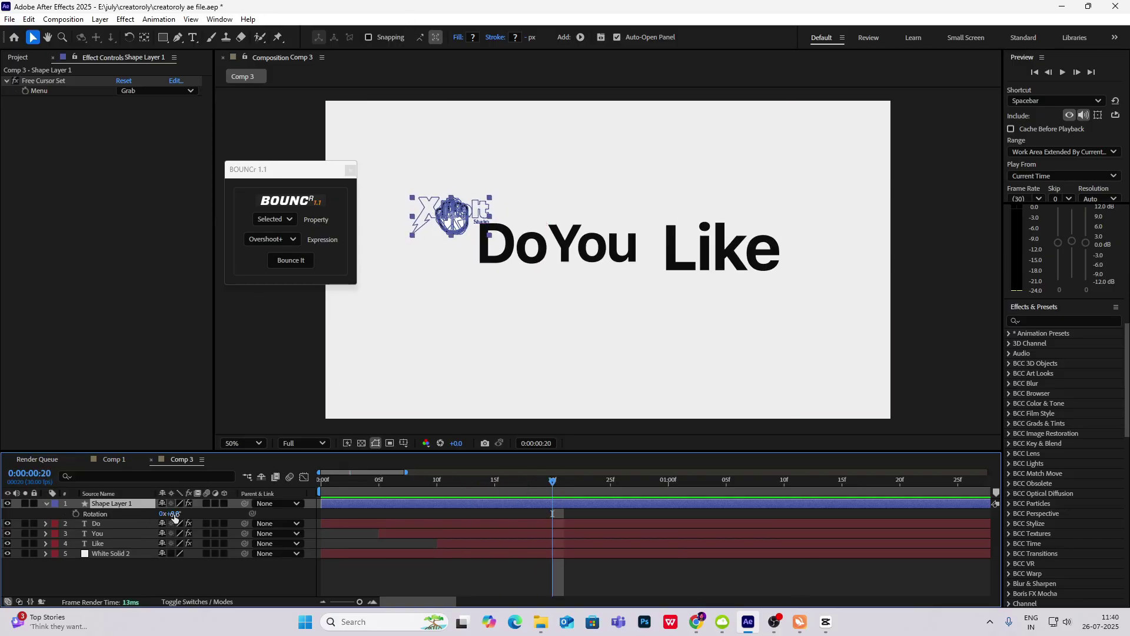
{"action": "left_click_drag", "start_coordinate": [171, 514], "coordinate": [284, 518]}
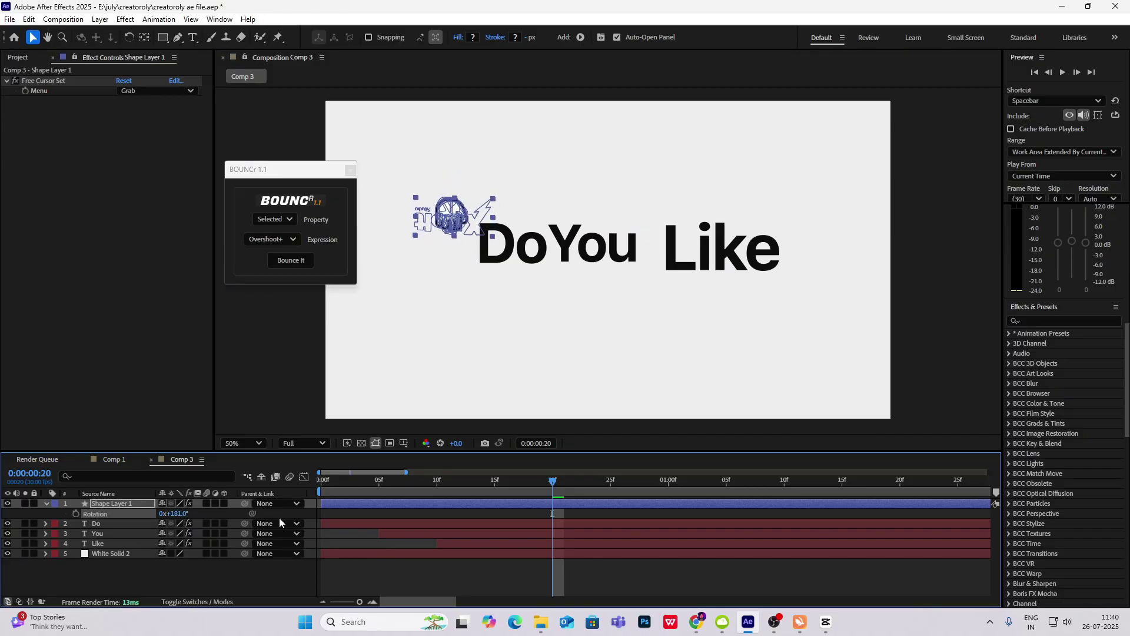
{"action": "left_click_drag", "start_coordinate": [389, 480], "coordinate": [591, 504]}
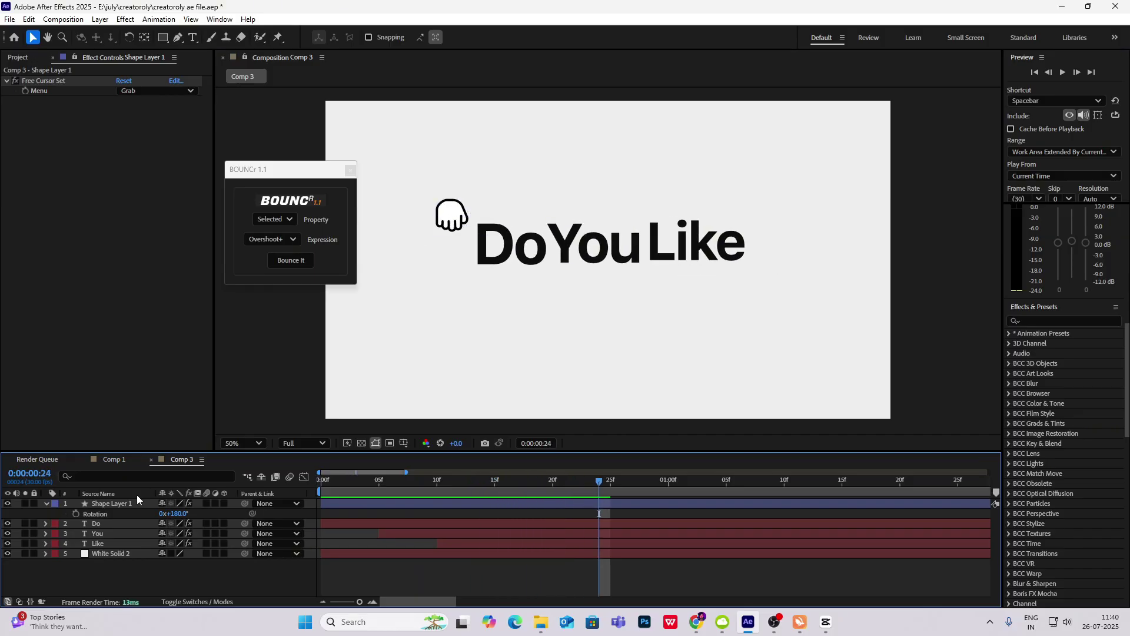
{"action": "left_click", "coordinate": [94, 502]}
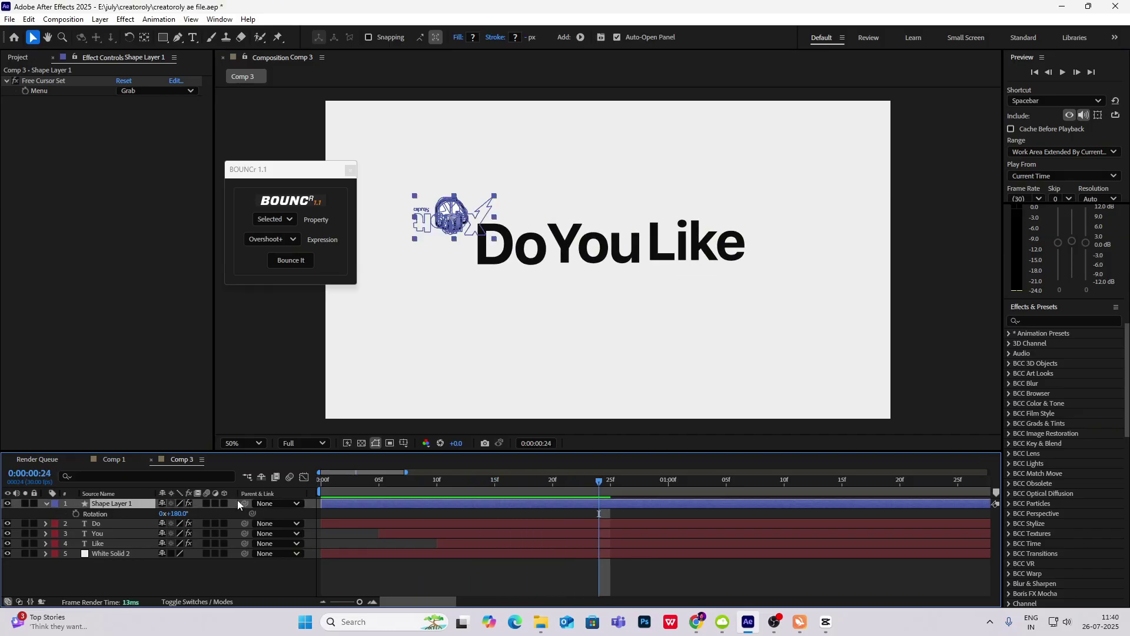
{"action": "key", "text": "alt+shift+p"}
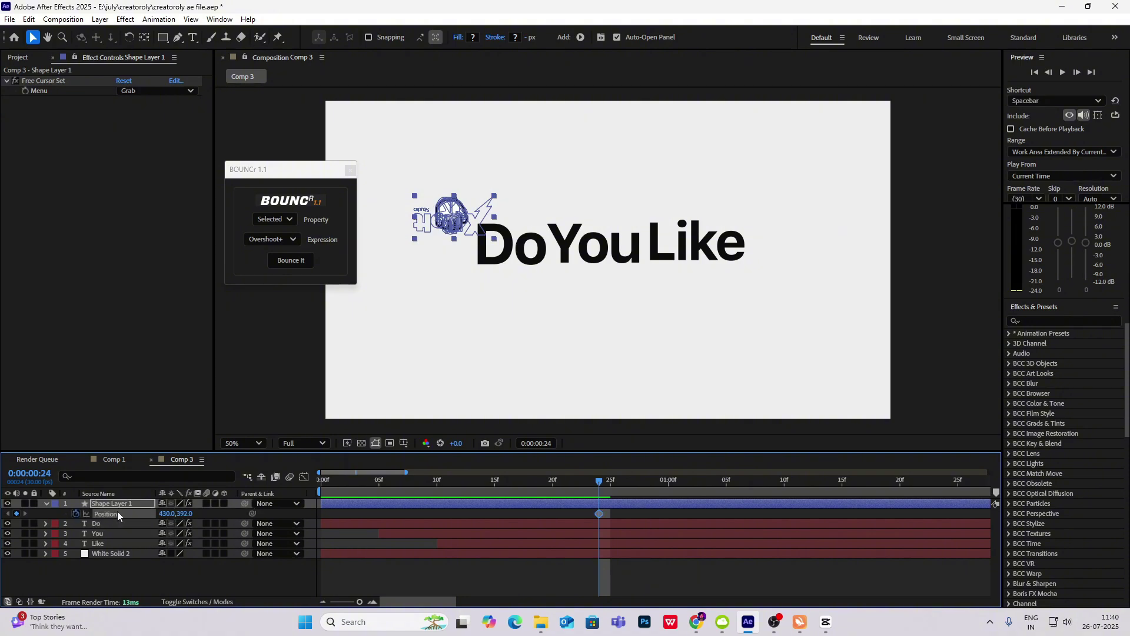
Step: Check the reference clip in CapCut and keyframe the hand cursor just below the frame, at about 278, 1108, at 0:00:01:05
{"action": "left_click_drag", "start_coordinate": [600, 484], "coordinate": [726, 484]}
{"action": "key", "text": "comma"}
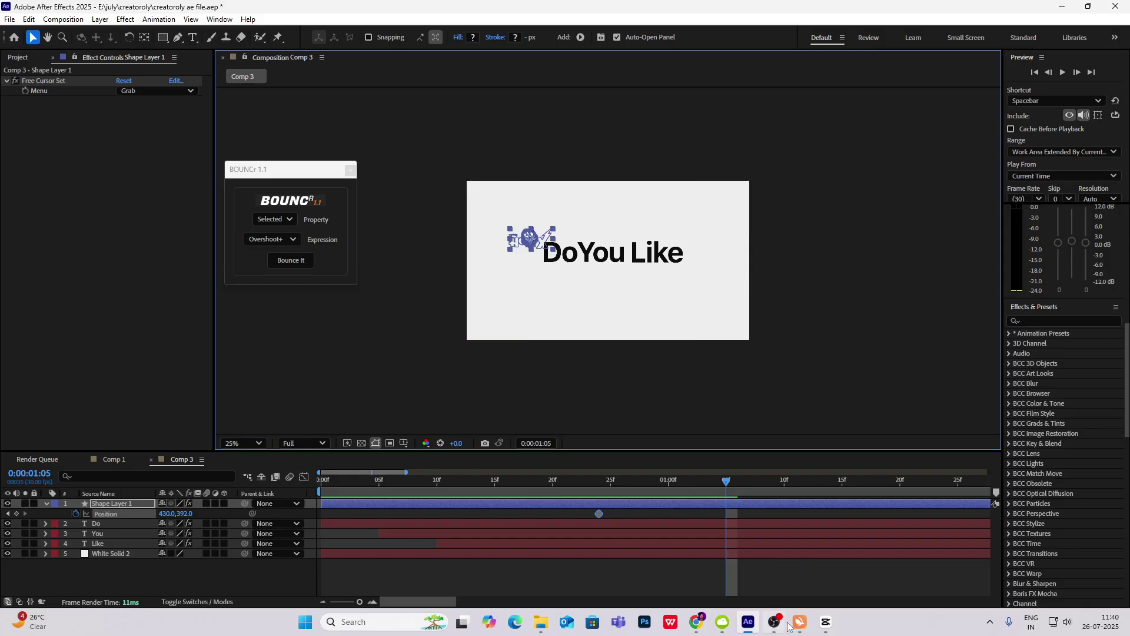
{"action": "left_click", "coordinate": [826, 622]}
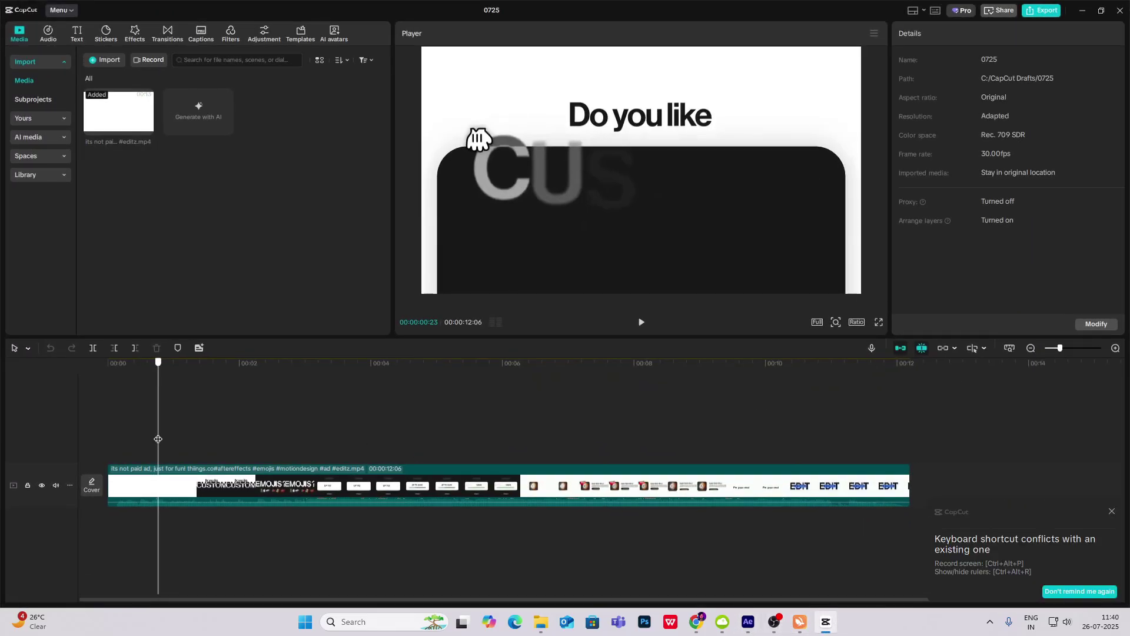
{"action": "left_click_drag", "start_coordinate": [157, 439], "coordinate": [168, 462]}
{"action": "left_click", "coordinate": [831, 620]}
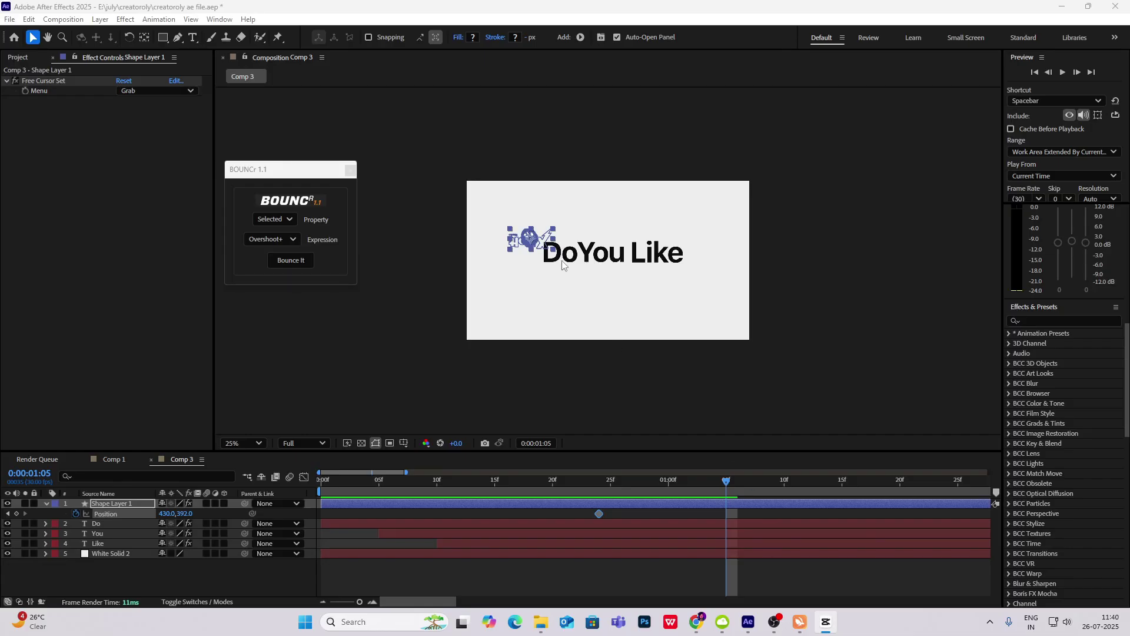
{"action": "left_click_drag", "start_coordinate": [530, 241], "coordinate": [508, 346]}
Step: Move the hand cursor above the frame, to about 298, -100, on its Position keyframe at 0:00:00:24
{"action": "left_click_drag", "start_coordinate": [634, 479], "coordinate": [600, 479]}
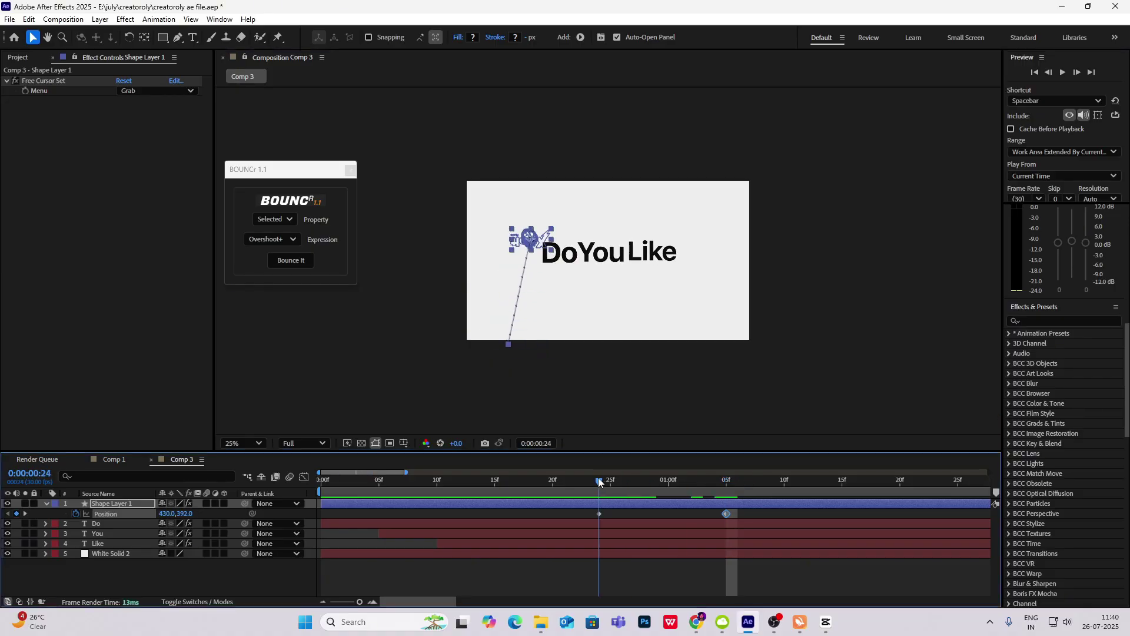
{"action": "left_click_drag", "start_coordinate": [534, 240], "coordinate": [513, 169]}
{"action": "left_click_drag", "start_coordinate": [599, 481], "coordinate": [587, 512]}
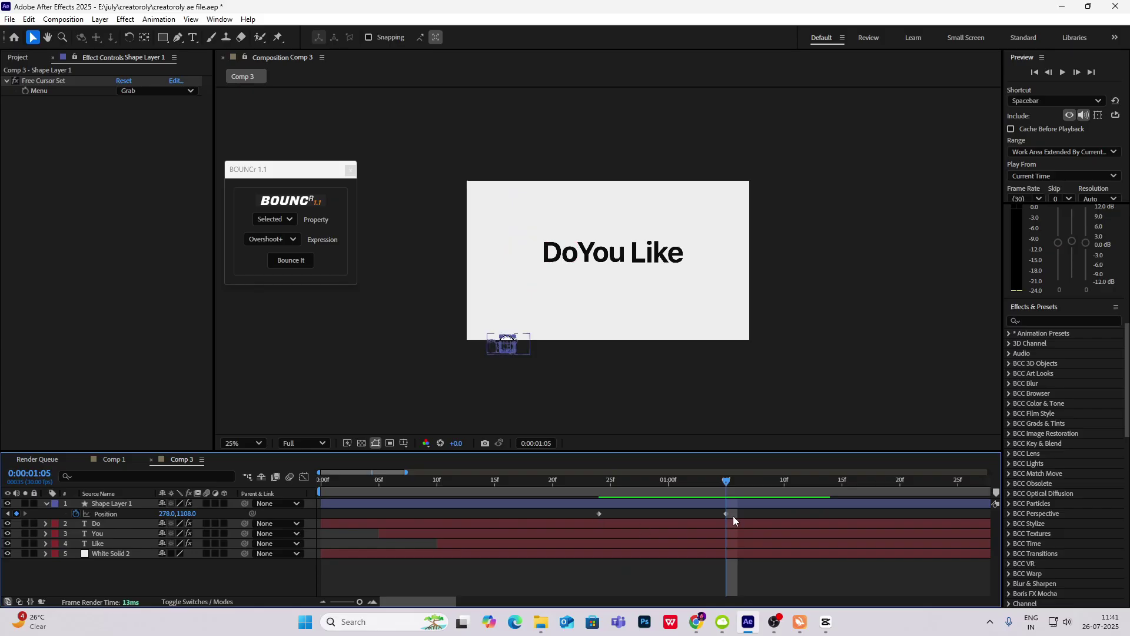
Step: Ease both Position keyframes of the hand cursor and reshape their speed curve in the graph editor
{"action": "left_click_drag", "start_coordinate": [732, 516], "coordinate": [570, 521]}
{"action": "left_click", "coordinate": [303, 477]}
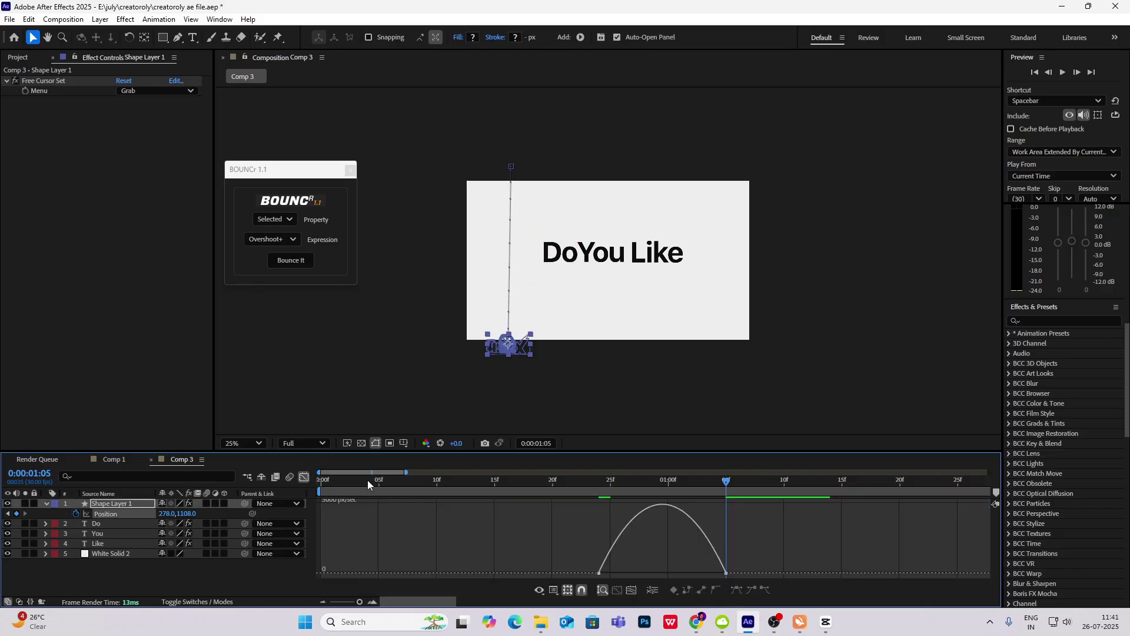
{"action": "left_click_drag", "start_coordinate": [380, 499], "coordinate": [847, 578]}
{"action": "left_click_drag", "start_coordinate": [705, 570], "coordinate": [666, 570]}
{"action": "left_click", "coordinate": [303, 477]}
Step: Preview the hand cursor's motion from 0:00:00:24 and collapse its layer properties
{"action": "left_click_drag", "start_coordinate": [727, 484], "coordinate": [600, 494]}
{"action": "key", "text": "space"}
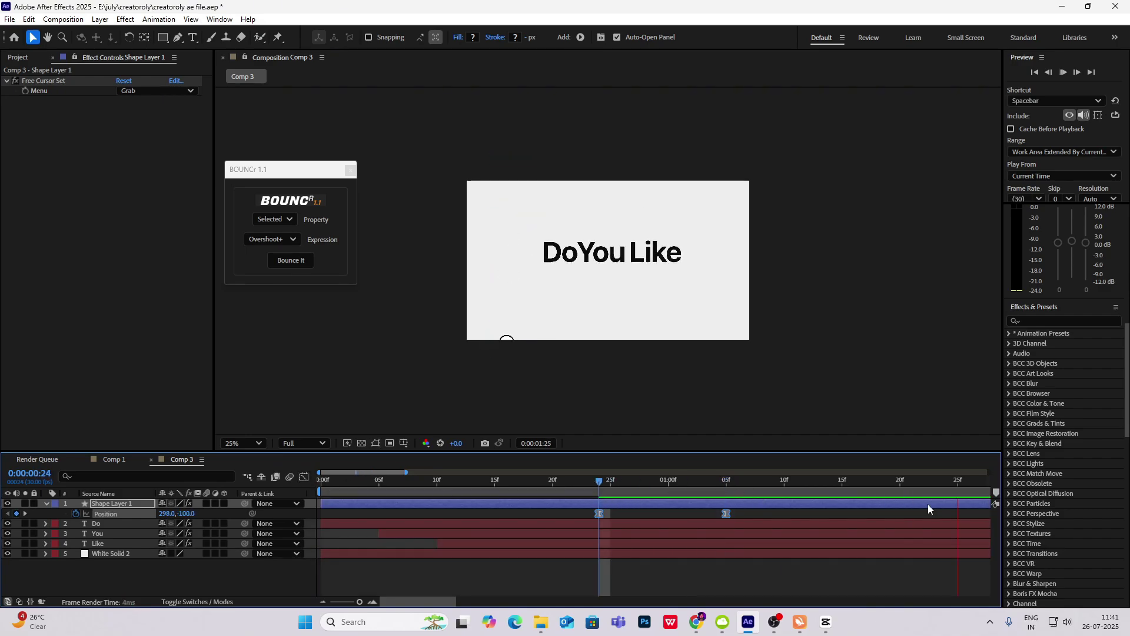
{"action": "key", "text": "space"}
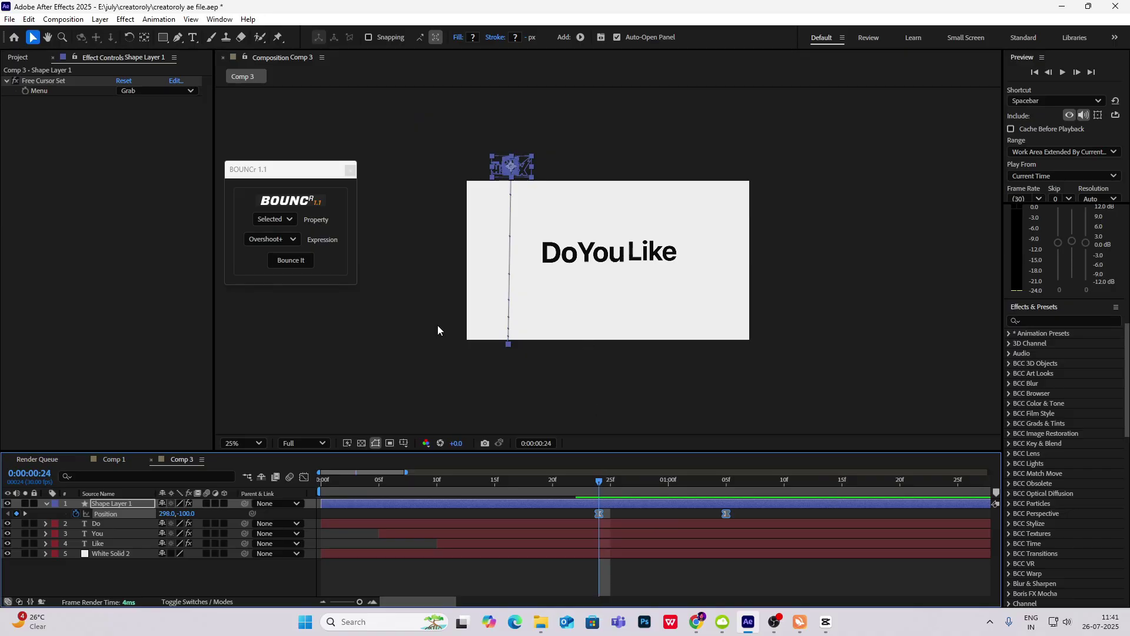
{"action": "left_click", "coordinate": [217, 574]}
{"action": "left_click", "coordinate": [45, 504]}
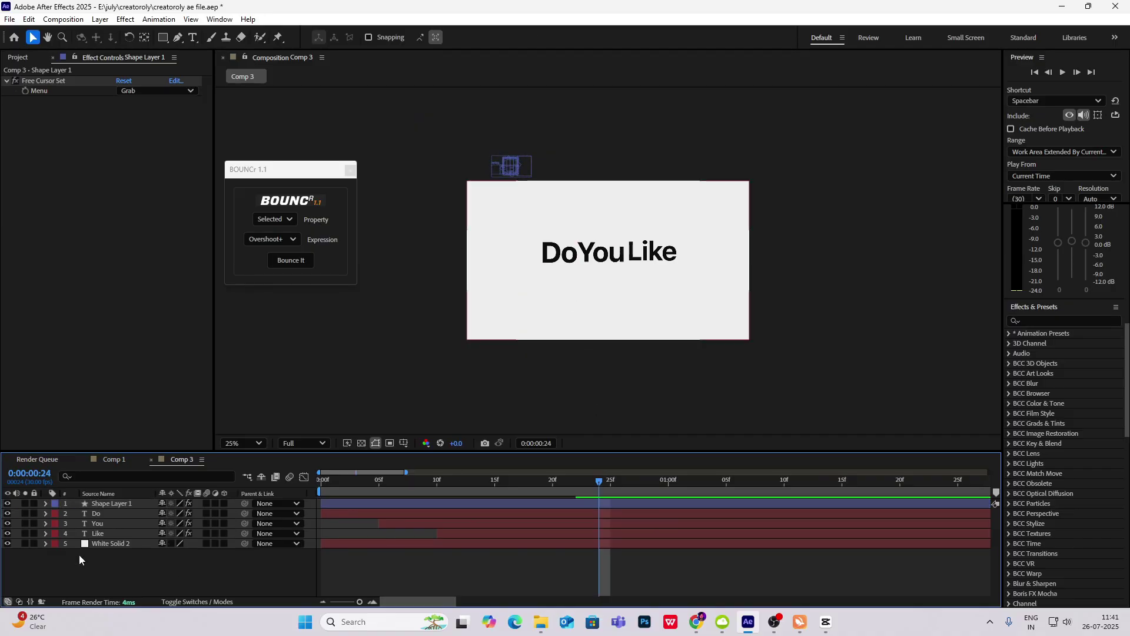
Step: Set up the Rounded Rectangle Tool with no stroke and a 0D0D0D fill
{"action": "left_click", "coordinate": [165, 41]}
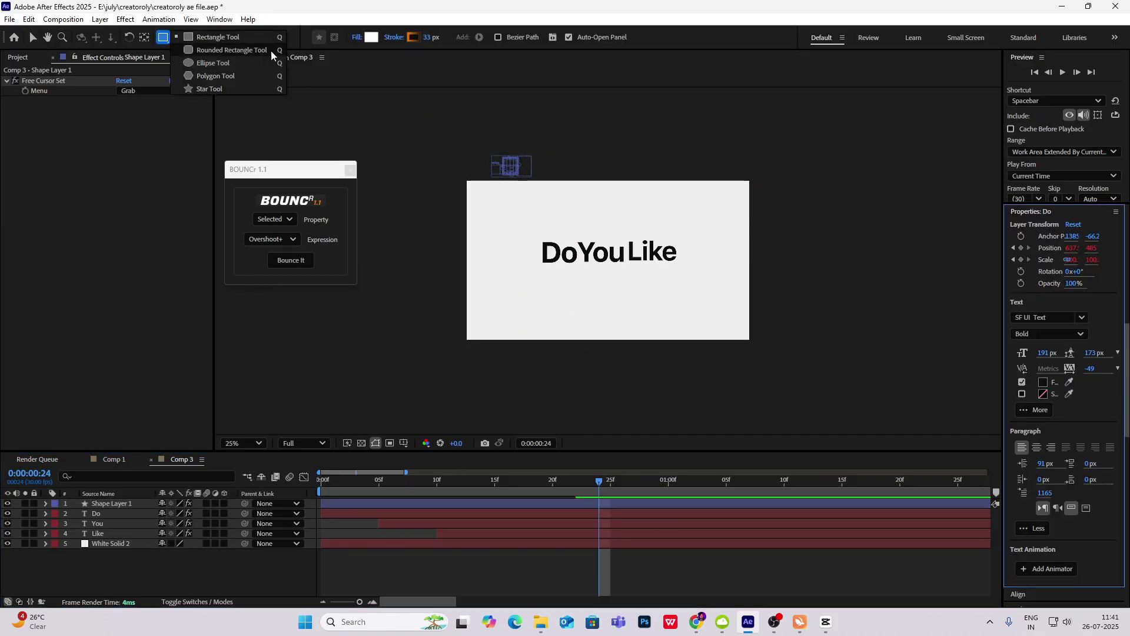
{"action": "left_click", "coordinate": [224, 50]}
{"action": "left_click", "coordinate": [412, 40]}
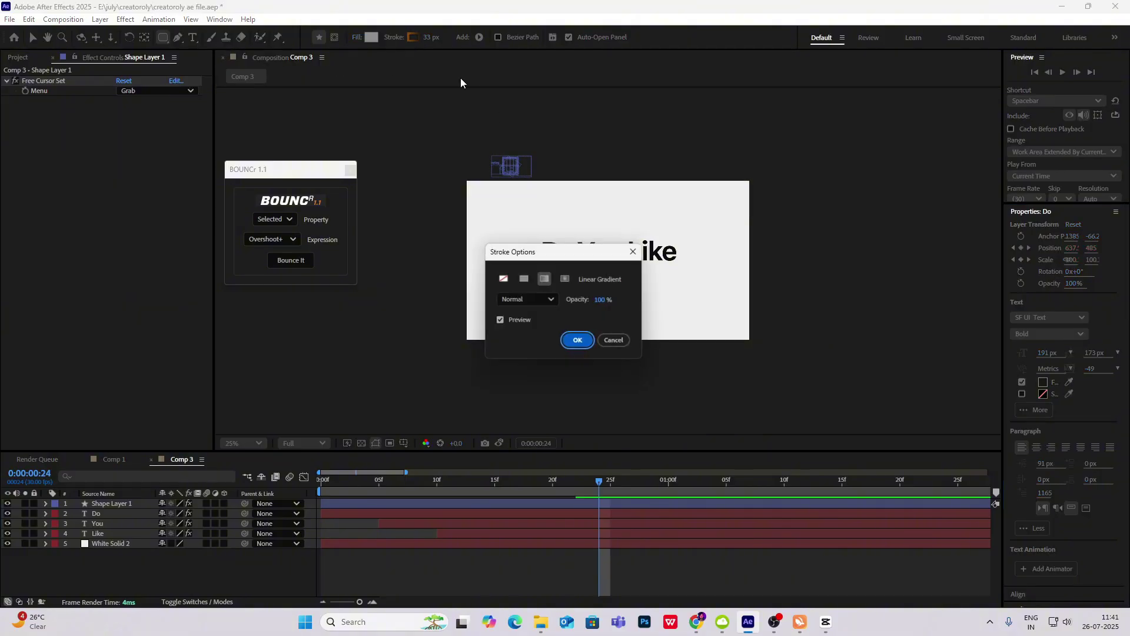
{"action": "left_click", "coordinate": [521, 276]}
{"action": "left_click", "coordinate": [576, 338]}
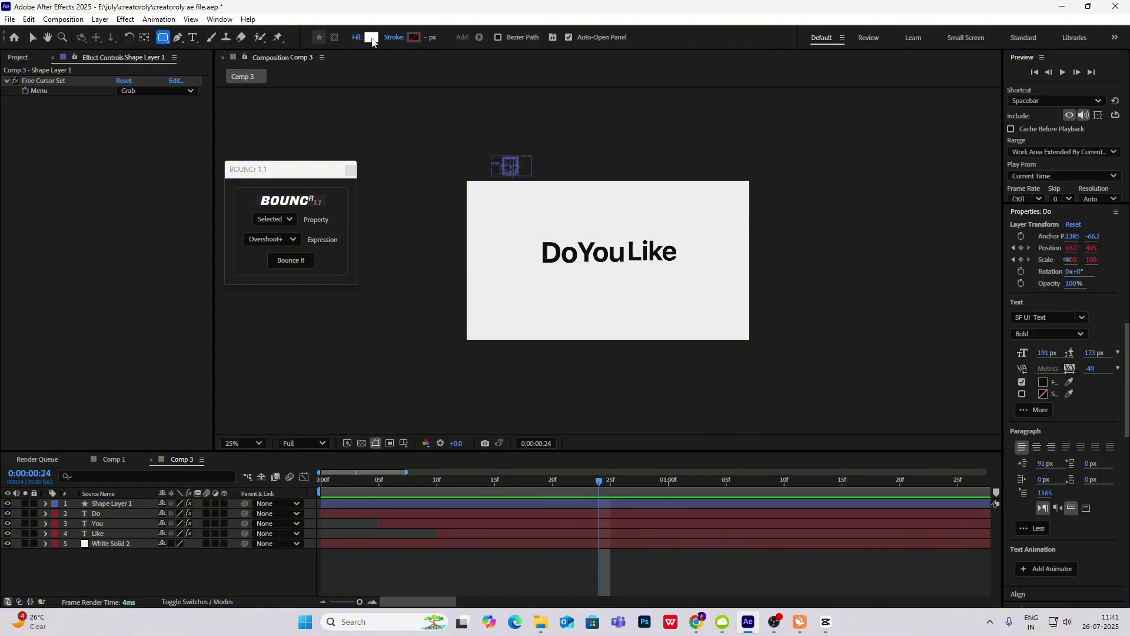
{"action": "left_click", "coordinate": [371, 37]}
{"action": "left_click_drag", "start_coordinate": [465, 301], "coordinate": [392, 378]}
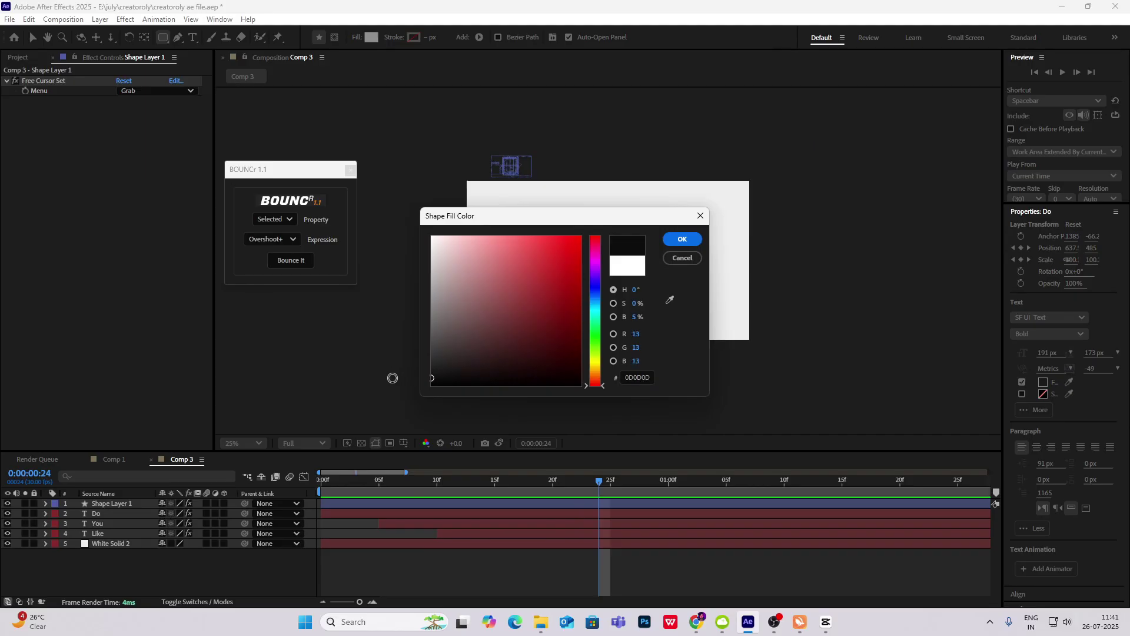
{"action": "left_click", "coordinate": [681, 239]}
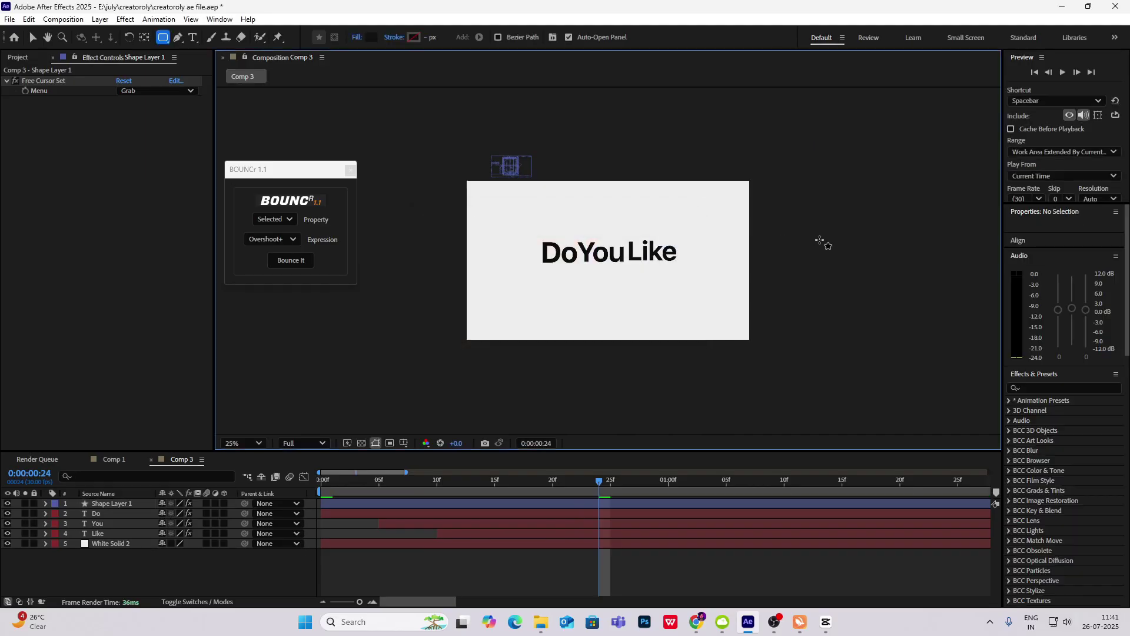
Step: Draw a rectangle about 1620 by 1044 px over the lower half of the frame and set its roundness to 112
{"action": "left_click_drag", "start_coordinate": [485, 259], "coordinate": [723, 413]}
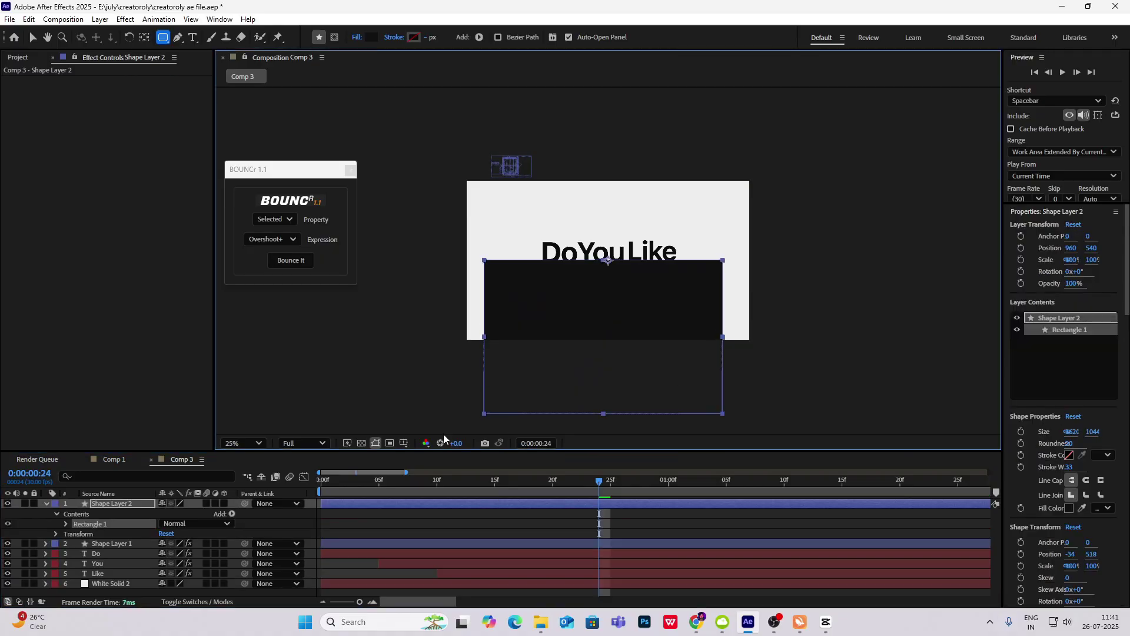
{"action": "left_click", "coordinate": [66, 524]}
{"action": "left_click", "coordinate": [76, 534]}
{"action": "scroll", "coordinate": [78, 537], "scroll_direction": "down", "scroll_amount": 2}
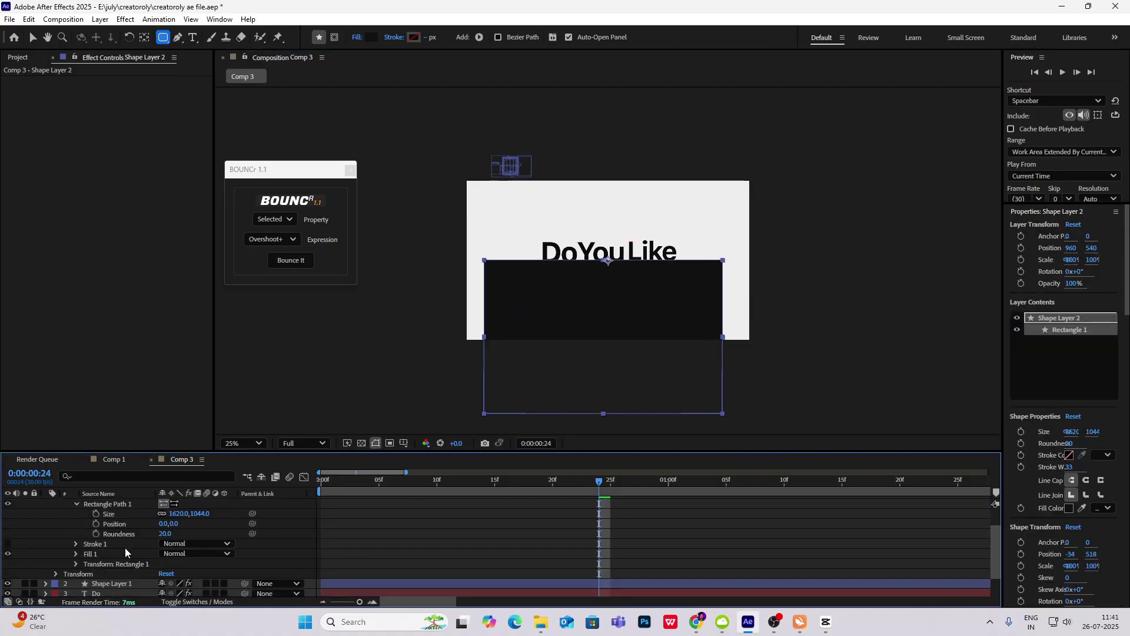
{"action": "left_click_drag", "start_coordinate": [164, 542], "coordinate": [220, 537]}
Step: Move the black rounded rectangle to about 1028, 624, centred below the text, and collapse its layer
{"action": "key", "text": "v"}
{"action": "left_click_drag", "start_coordinate": [599, 297], "coordinate": [613, 315]}
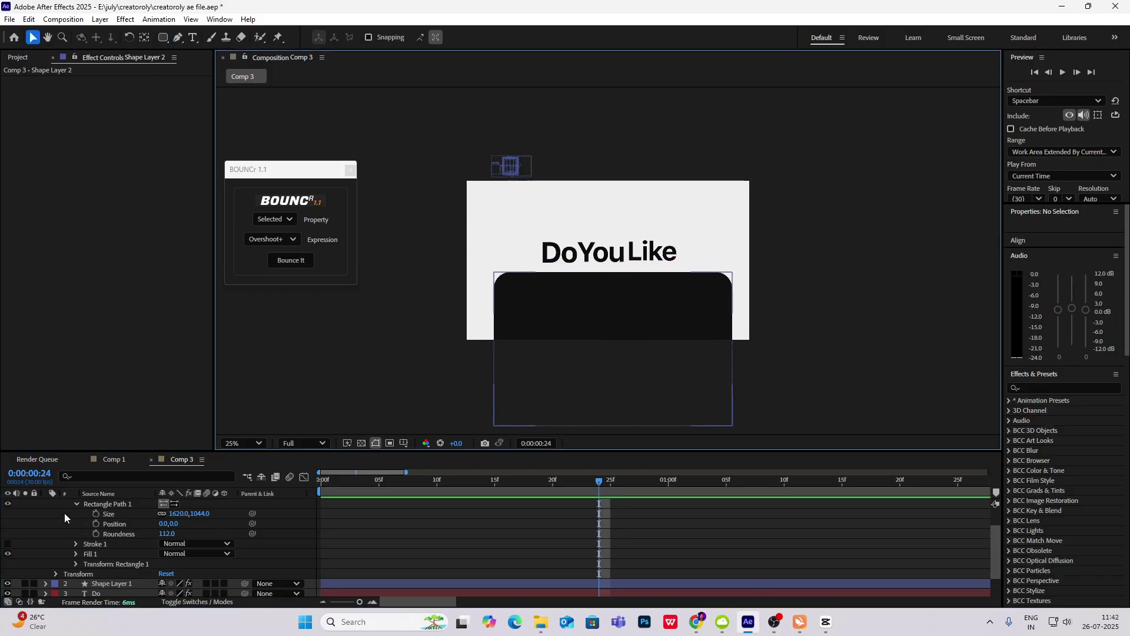
{"action": "scroll", "coordinate": [66, 532], "scroll_direction": "up", "scroll_amount": 2}
{"action": "left_click", "coordinate": [47, 505]}
{"action": "left_click", "coordinate": [111, 504]}
{"action": "left_click_drag", "start_coordinate": [322, 482], "coordinate": [585, 526]}
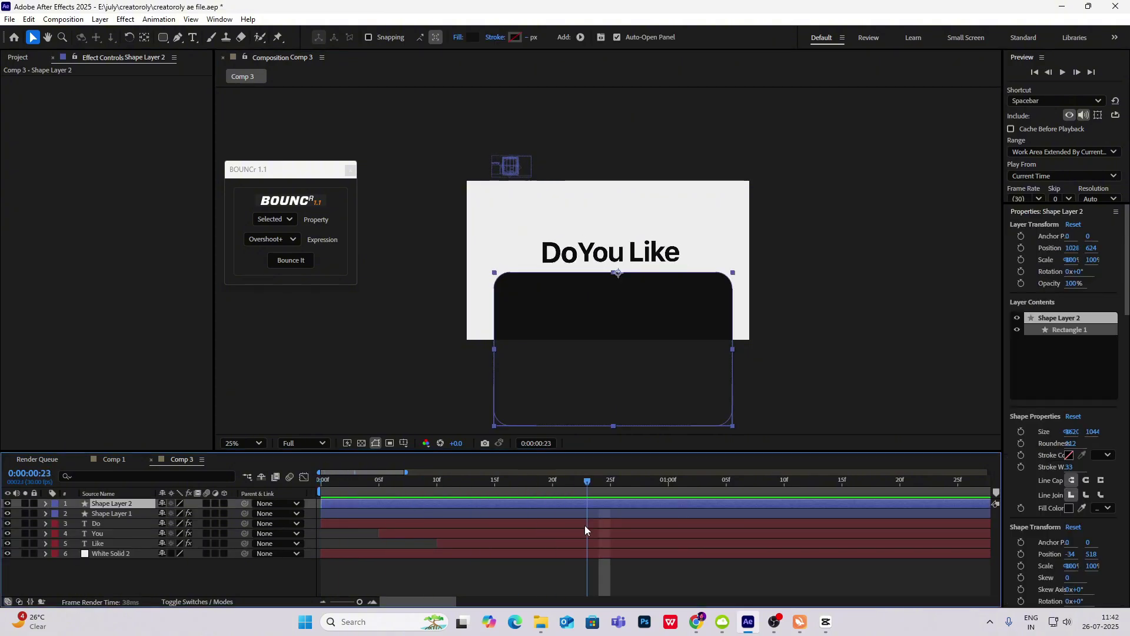
Step: Add a null object and rename it "first text control"
{"action": "right_click", "coordinate": [123, 581]}
{"action": "mouse_move", "coordinate": [156, 445]}
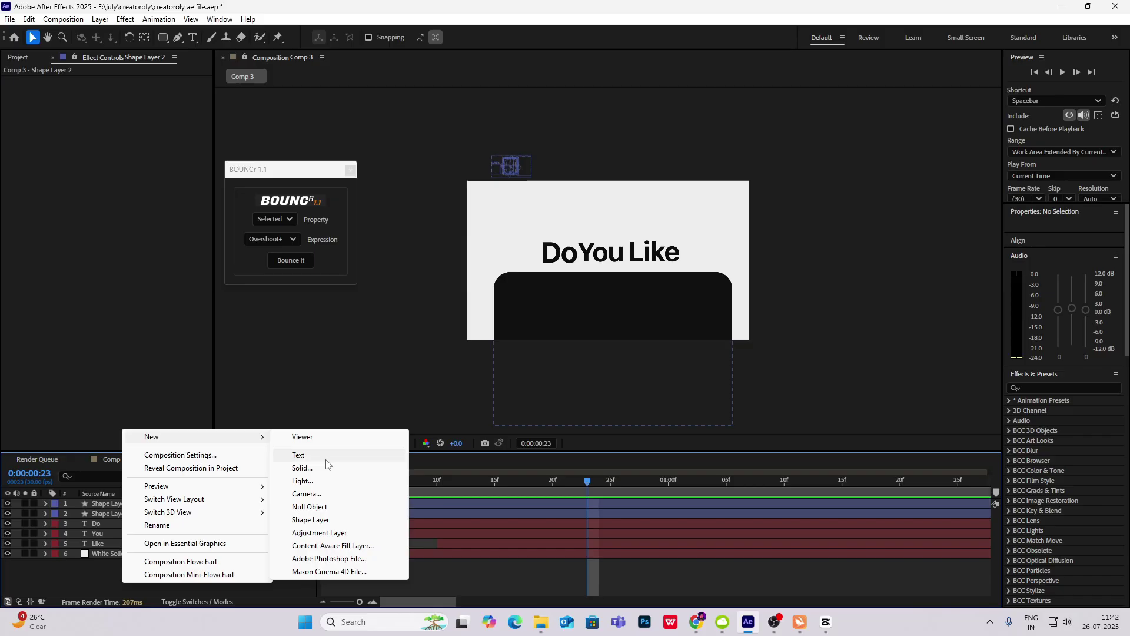
{"action": "left_click", "coordinate": [312, 507]}
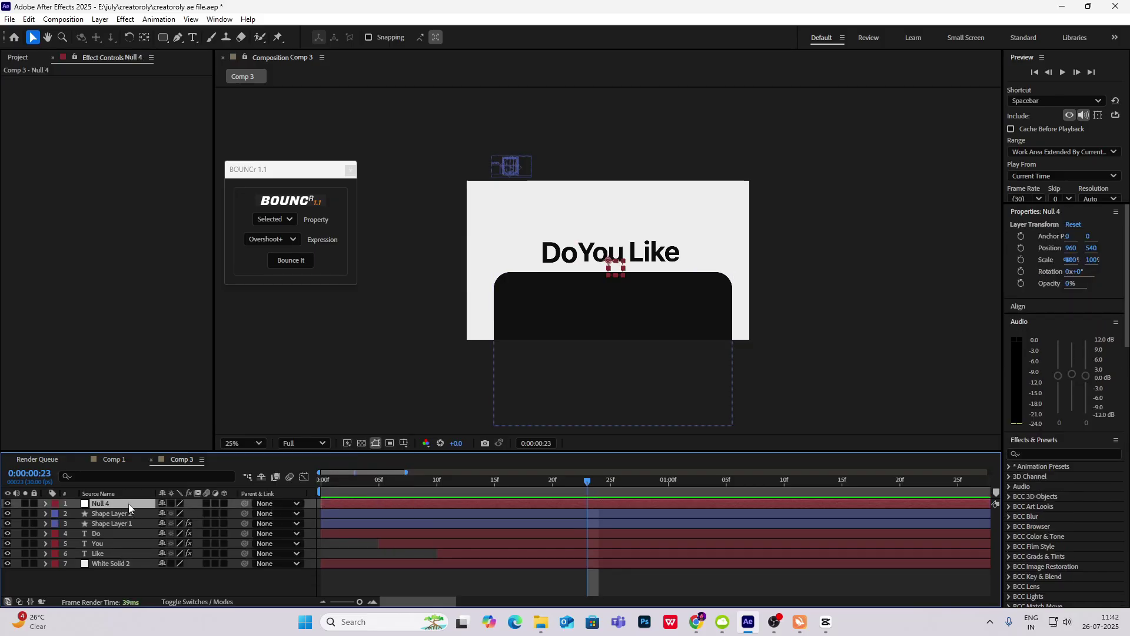
{"action": "key", "text": "Return"}
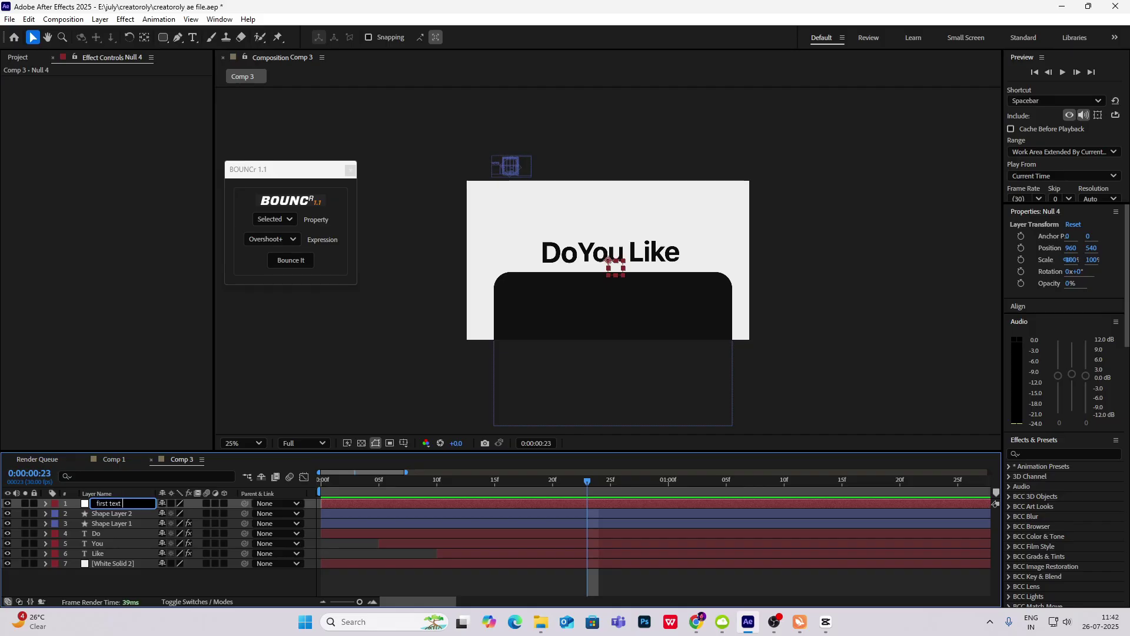
{"action": "type", "text": "first text control"}
{"action": "left_click", "coordinate": [98, 593]}
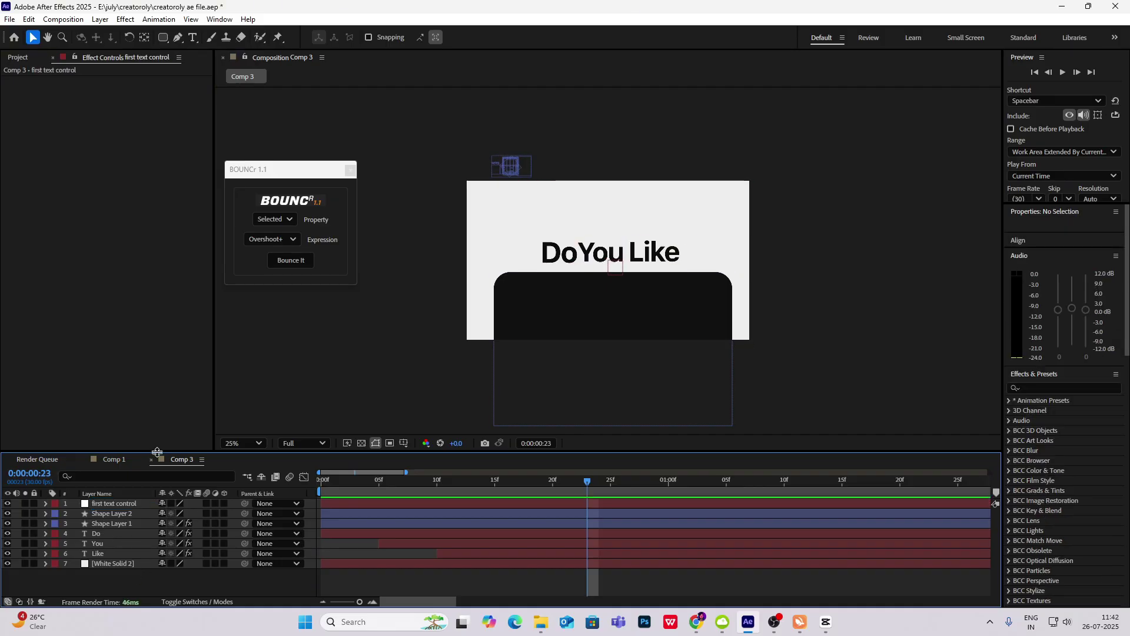
Step: Parent the Do, You and Like text layers to the "first text control" null
{"action": "left_click", "coordinate": [102, 533]}
{"action": "left_click", "coordinate": [97, 543], "text": "ctrl"}
{"action": "left_click", "coordinate": [104, 554], "text": "ctrl"}
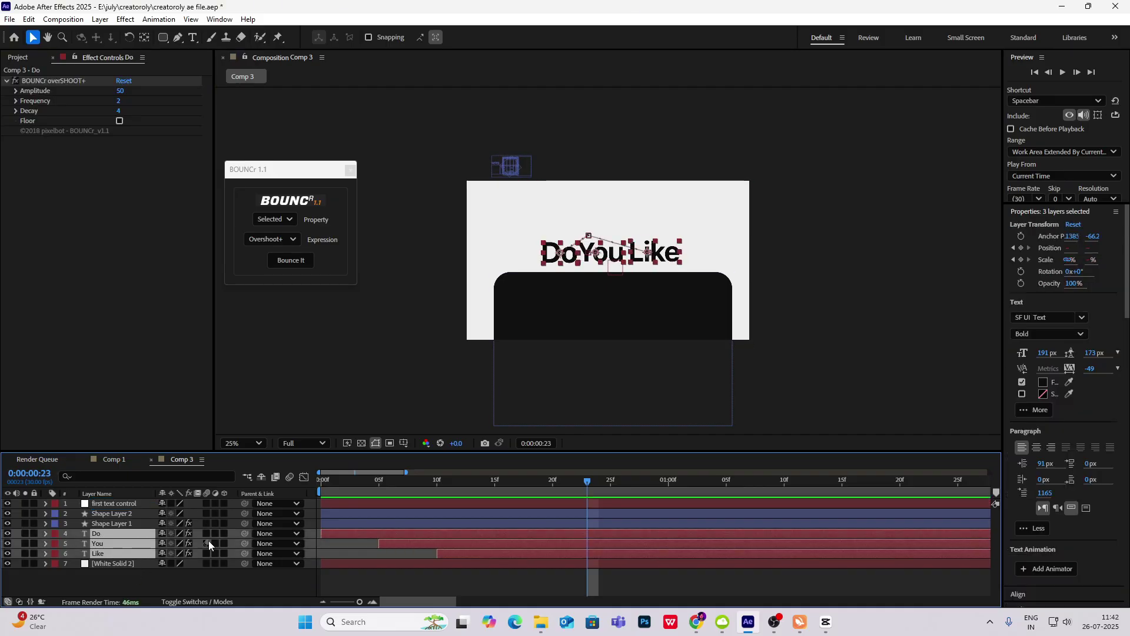
{"action": "left_click_drag", "start_coordinate": [245, 534], "coordinate": [119, 506]}
{"action": "left_click", "coordinate": [203, 575]}
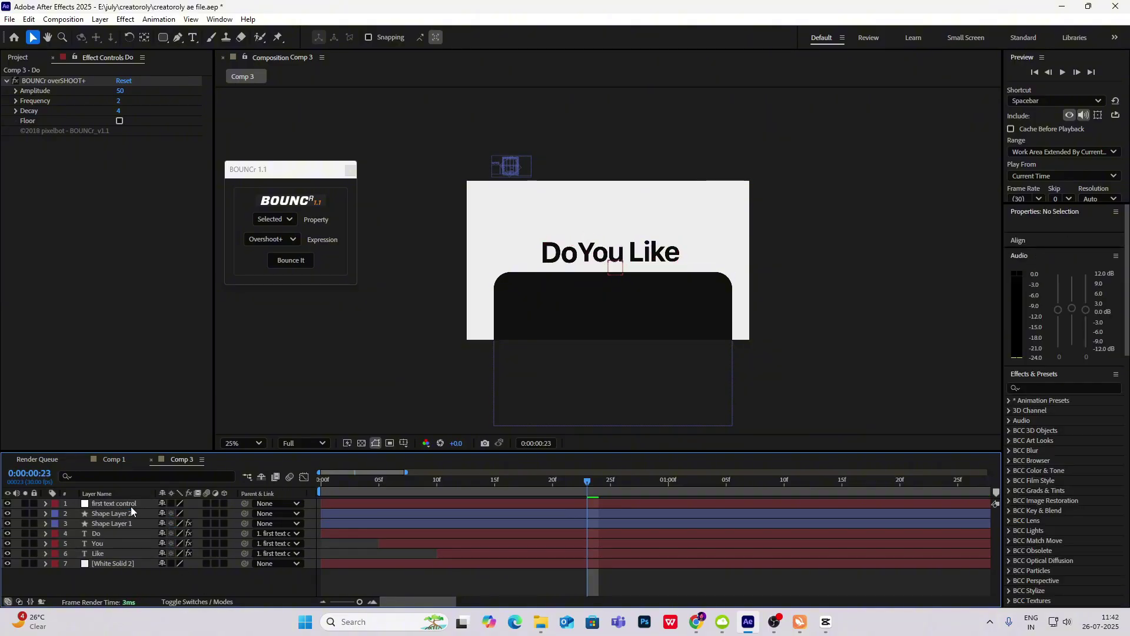
{"action": "left_click", "coordinate": [130, 506]}
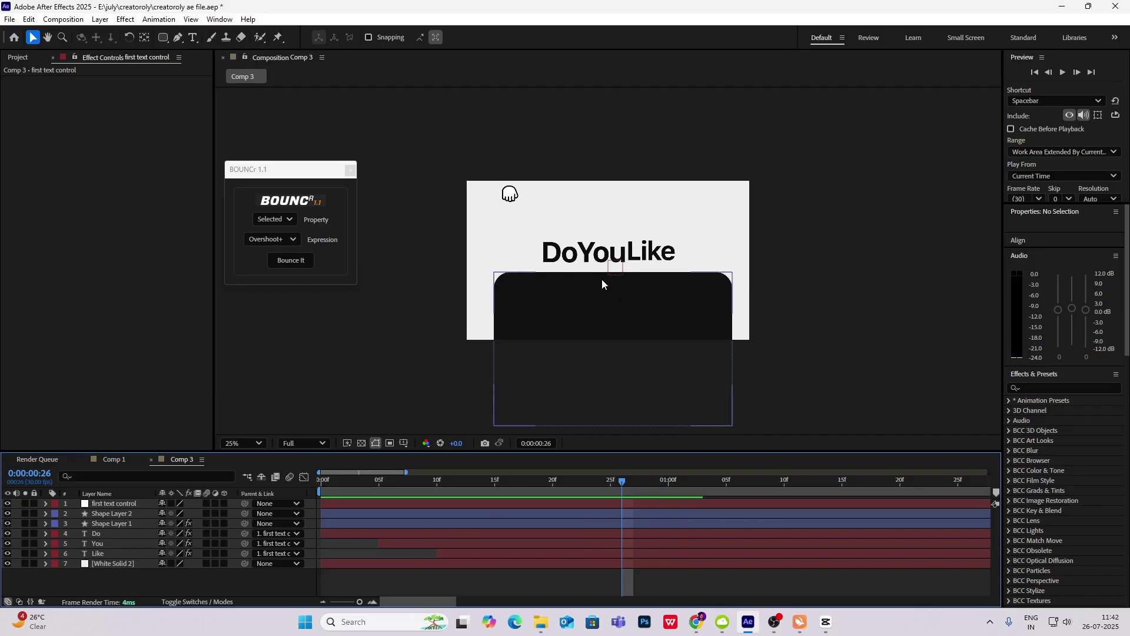
{"action": "left_click", "coordinate": [602, 284]}
{"action": "left_click", "coordinate": [123, 587]}
Step: Add a new text layer reading "CUSTOM" to the composition
{"action": "right_click", "coordinate": [103, 581]}
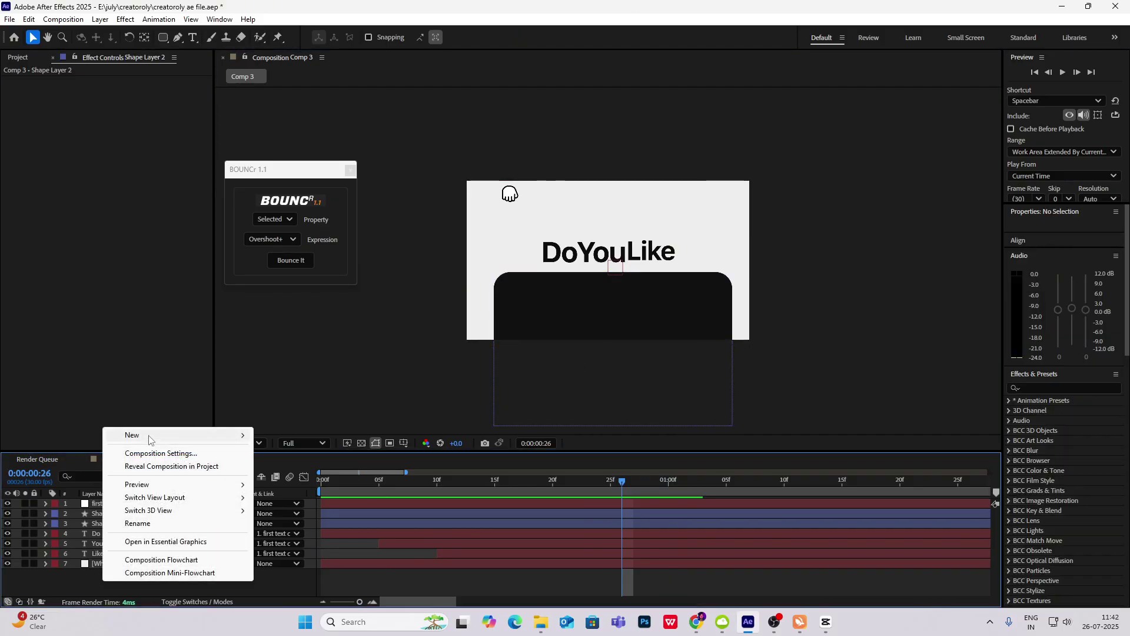
{"action": "mouse_move", "coordinate": [148, 437]}
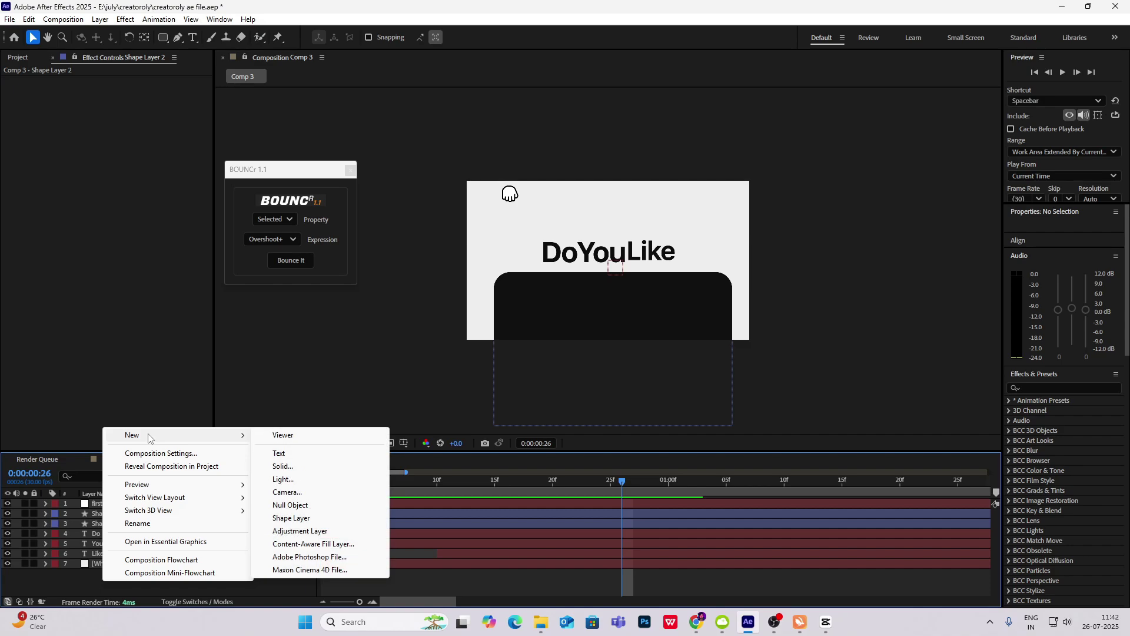
{"action": "left_click", "coordinate": [280, 454]}
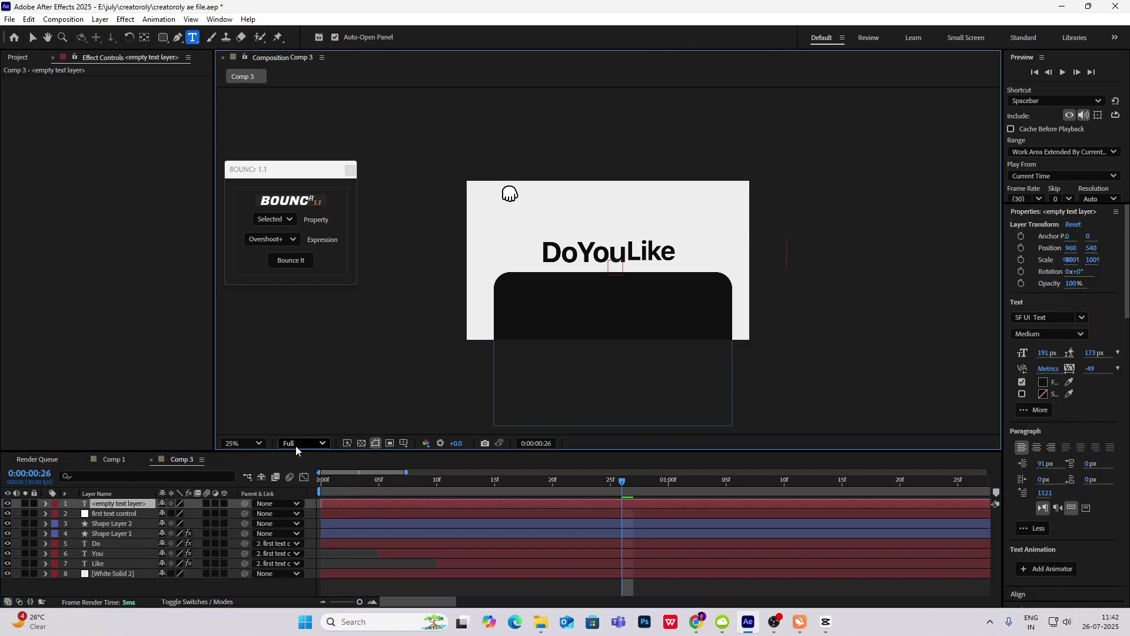
{"action": "type", "text": "C"}
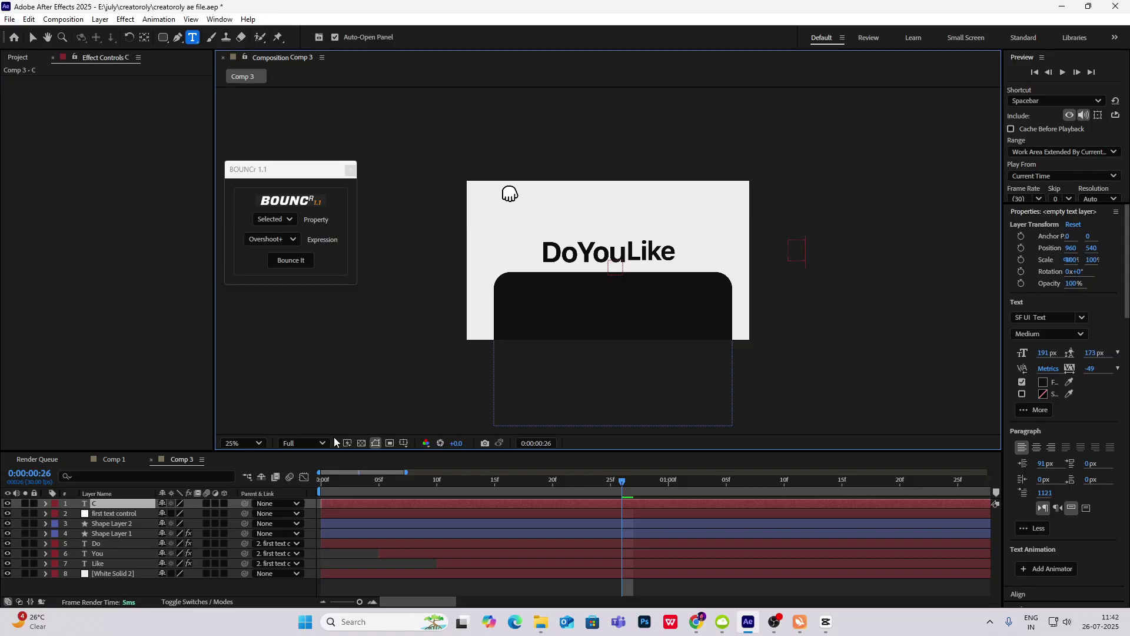
{"action": "type", "text": "USTO"}
{"action": "type", "text": "M"}
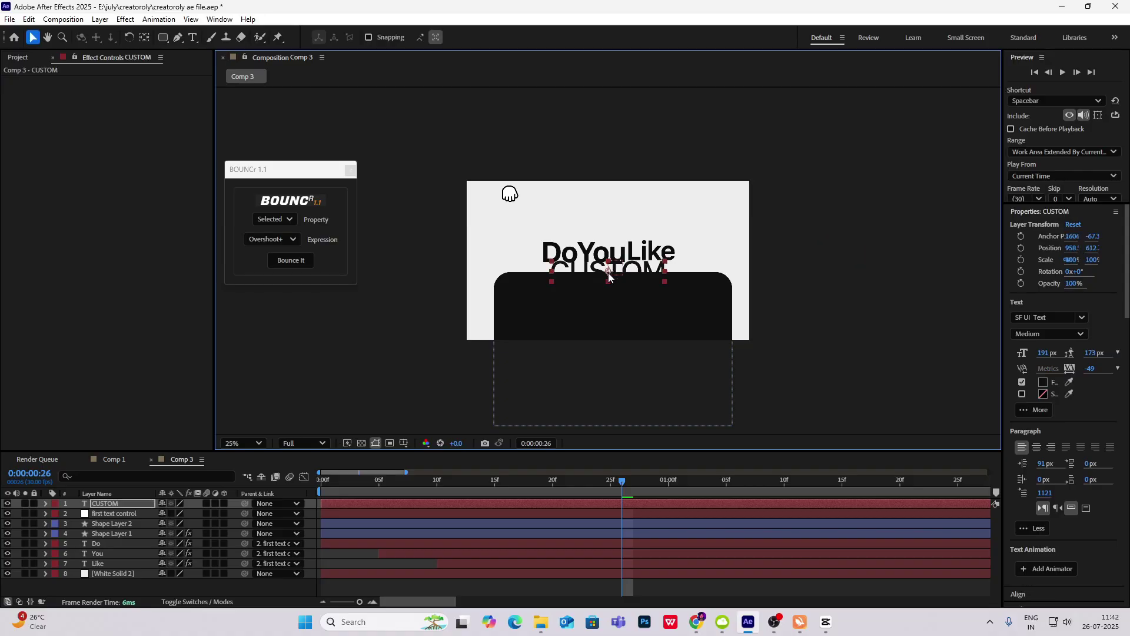
Step: Set the CUSTOM text to Bold and place it at about 934, 624 over the black panel's upper edge
{"action": "left_click_drag", "start_coordinate": [610, 270], "coordinate": [605, 222]}
{"action": "scroll", "coordinate": [1082, 333], "scroll_direction": "down", "scroll_amount": 2}
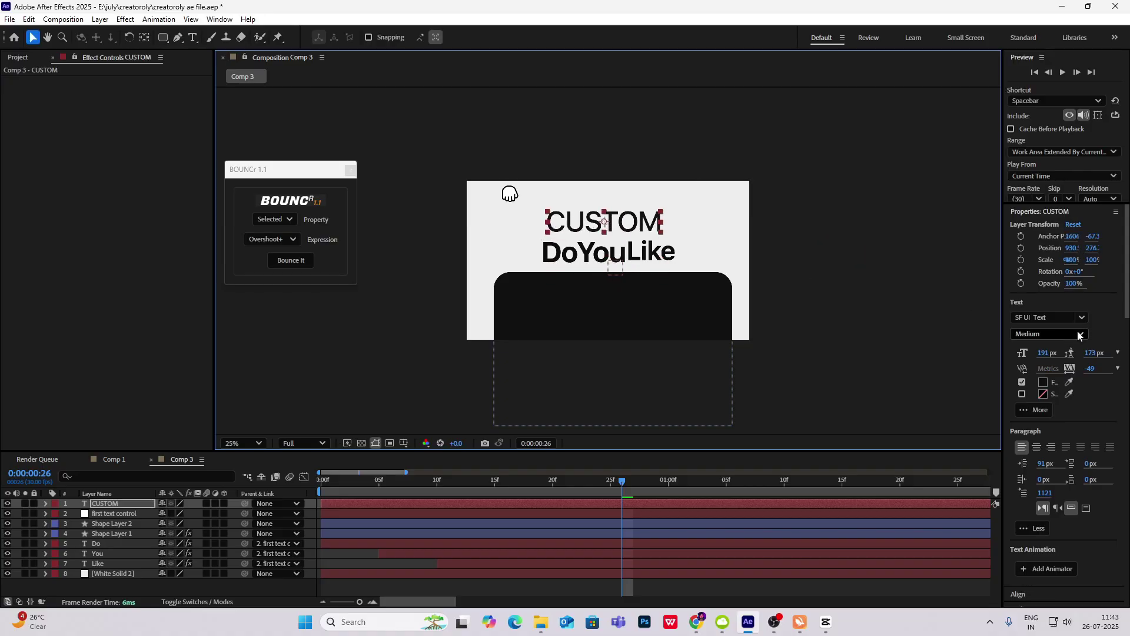
{"action": "left_click_drag", "start_coordinate": [605, 223], "coordinate": [608, 273]}
{"action": "key", "text": "period"}
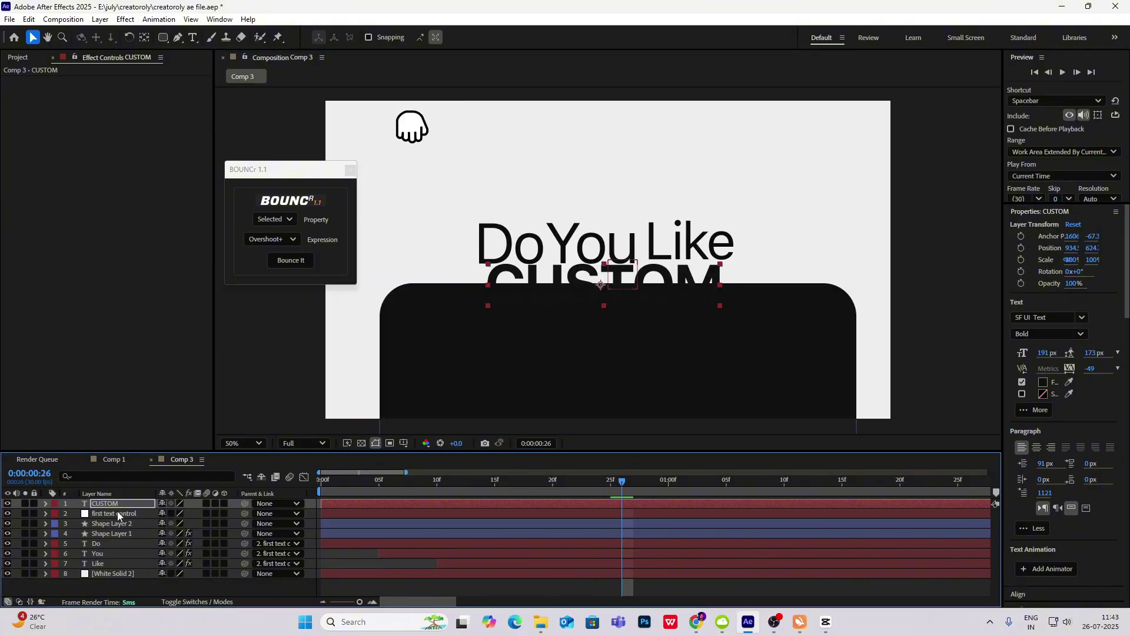
Step: Scale the CUSTOM layer to 176% and shift it horizontally to about 958 so it is centred on the panel
{"action": "key", "text": "s"}
{"action": "left_click_drag", "start_coordinate": [195, 514], "coordinate": [244, 518]}
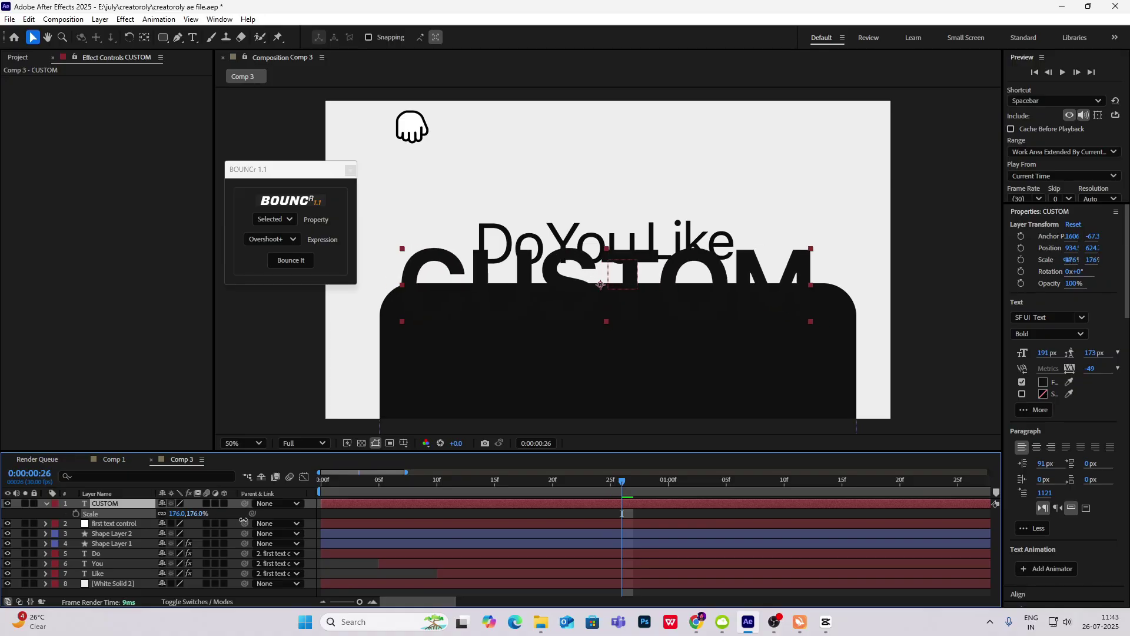
{"action": "left_click_drag", "start_coordinate": [598, 287], "coordinate": [605, 286]}
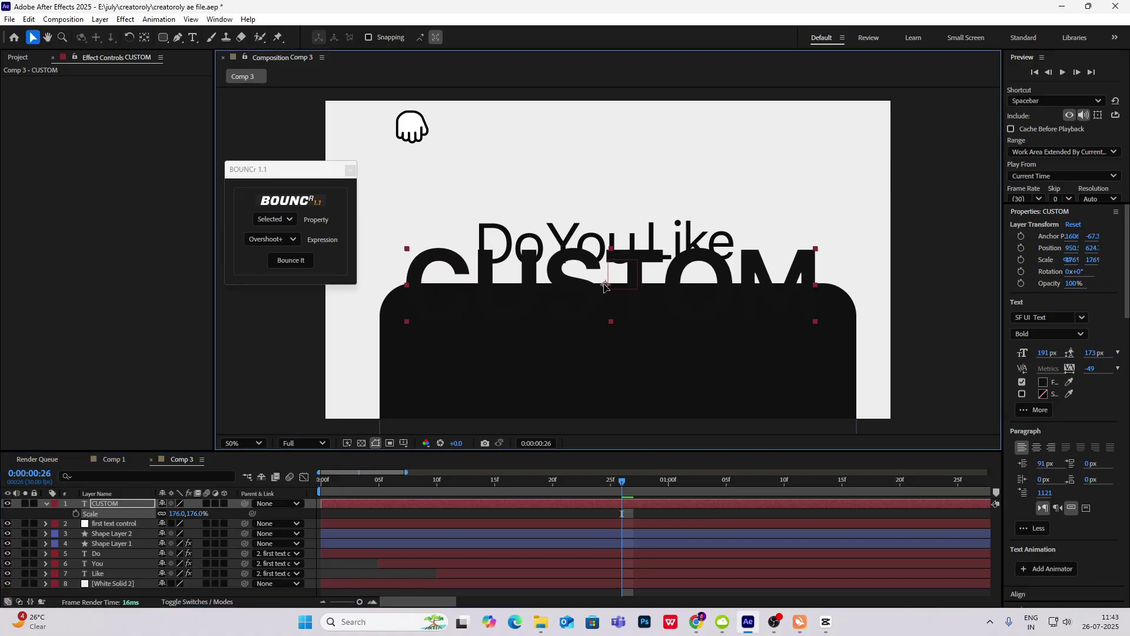
Step: Preview Comp 3 from the start and compare it with the reference clip in CapCut, then return to After Effects
{"action": "left_click_drag", "start_coordinate": [599, 480], "coordinate": [278, 474]}
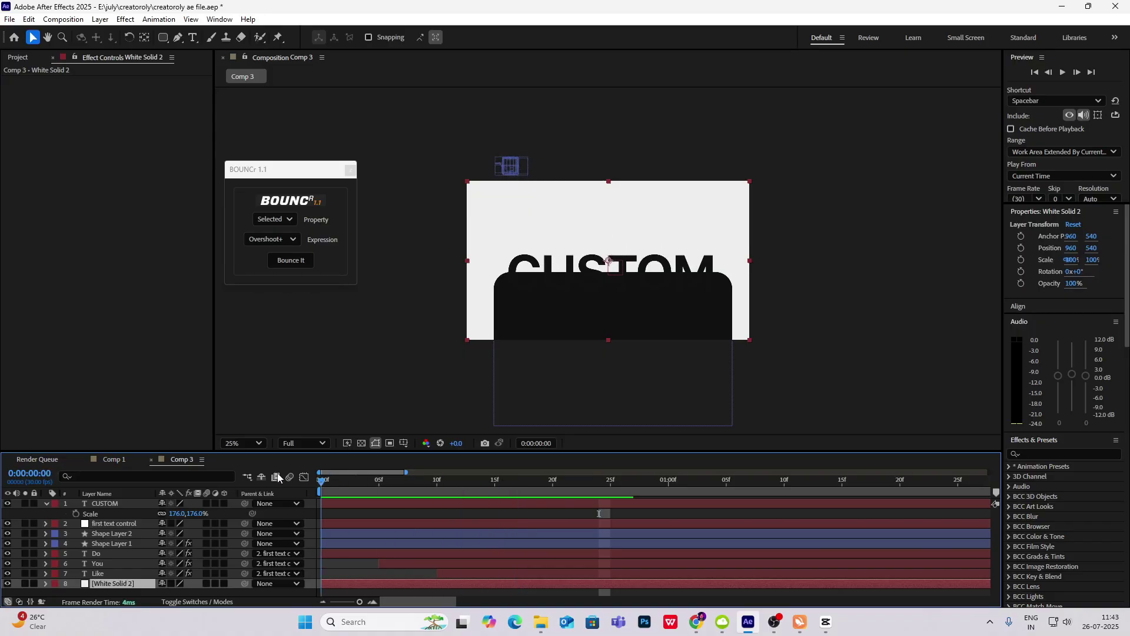
{"action": "key", "text": "space"}
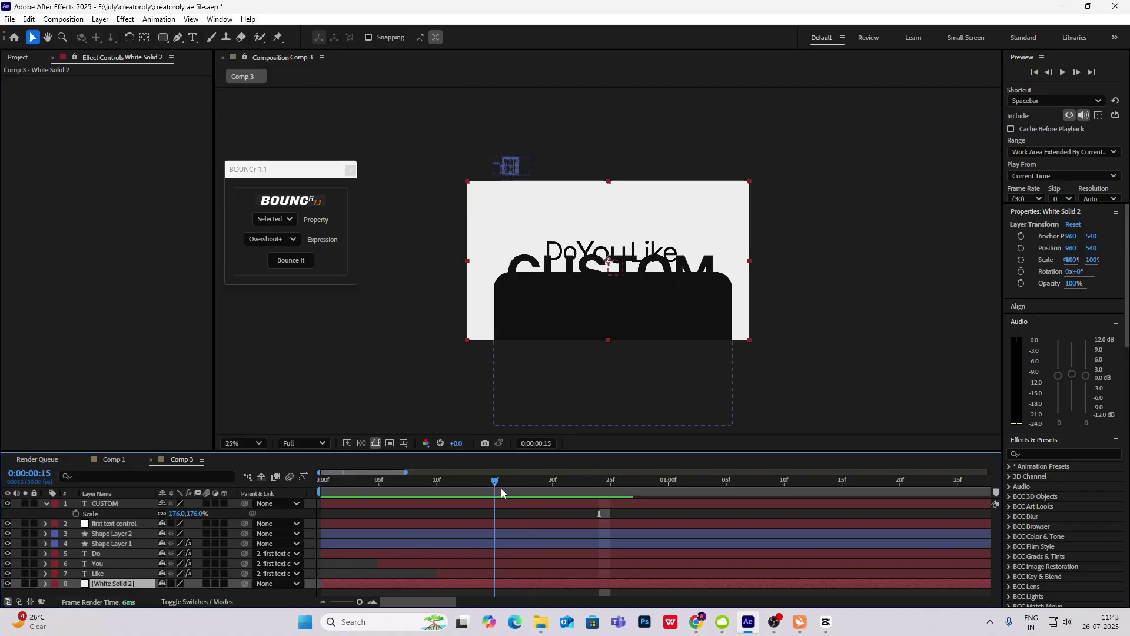
{"action": "left_click", "coordinate": [826, 622]}
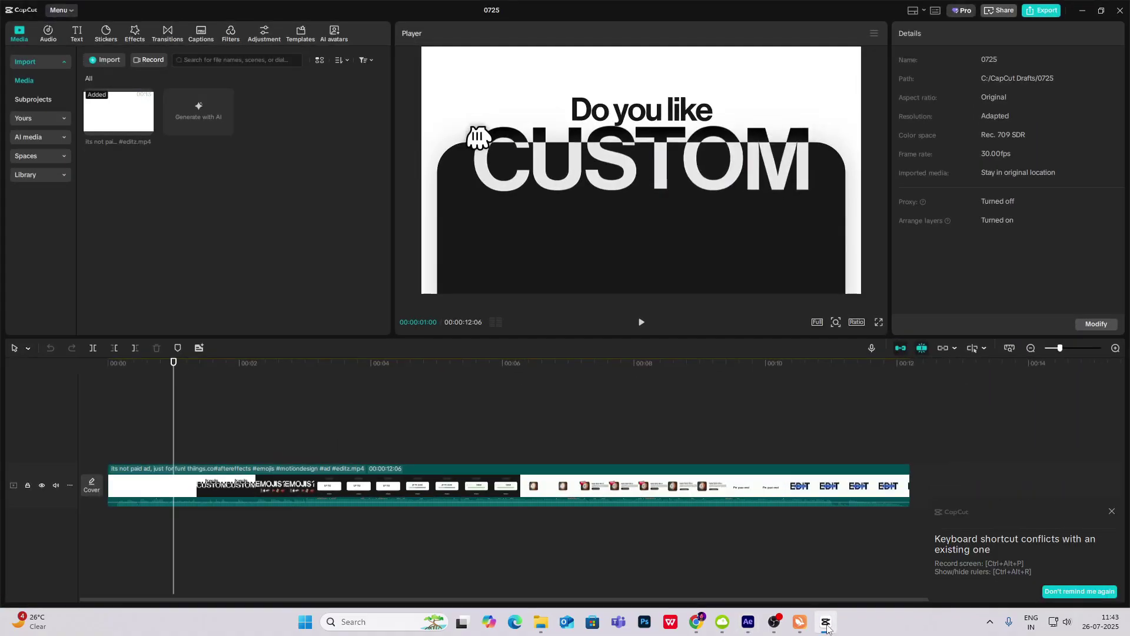
{"action": "left_click", "coordinate": [827, 626]}
{"action": "left_click", "coordinate": [825, 622]}
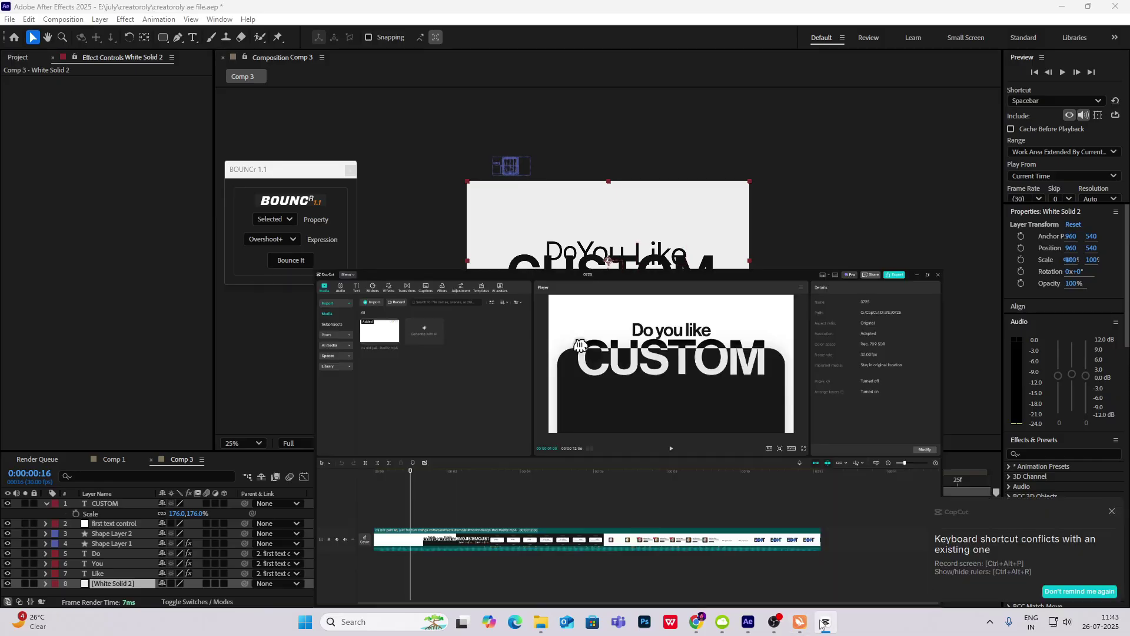
{"action": "left_click", "coordinate": [826, 623]}
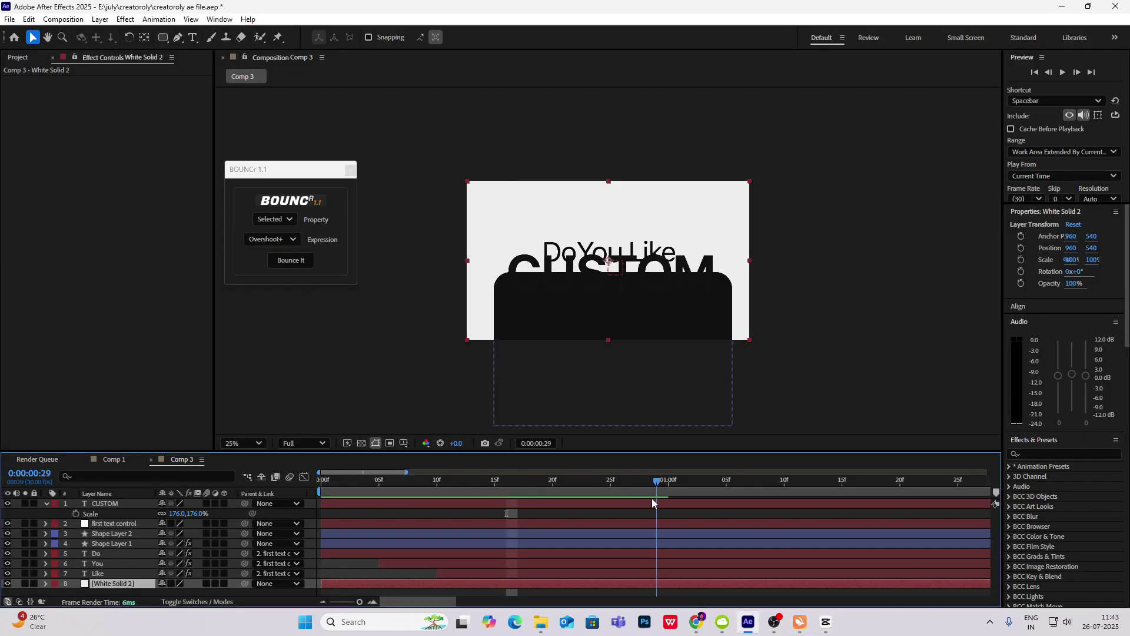
Step: Rename the black rounded panel's shape layer as "black rectangle"
{"action": "left_click", "coordinate": [616, 274]}
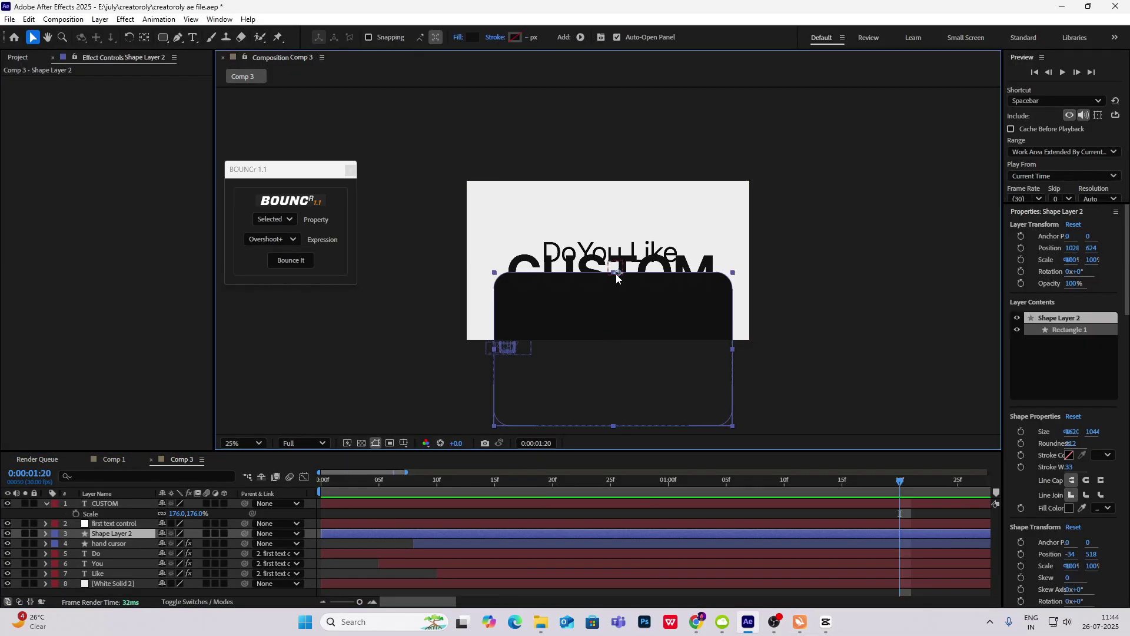
{"action": "left_click", "coordinate": [120, 536]}
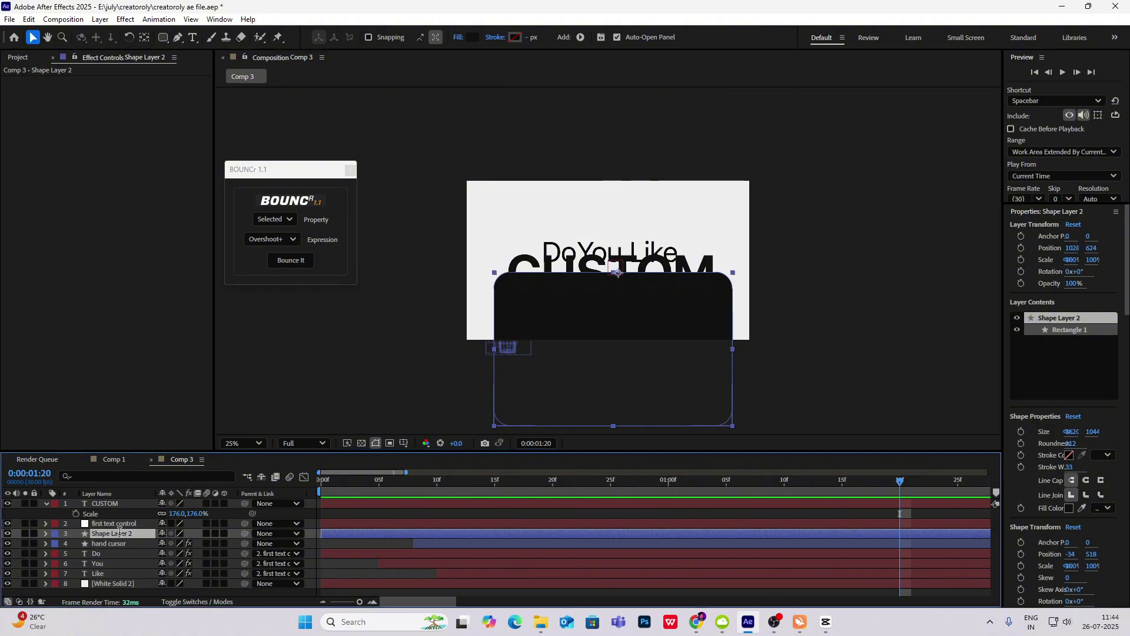
{"action": "key", "text": "Return"}
{"action": "type", "text": "black rec"}
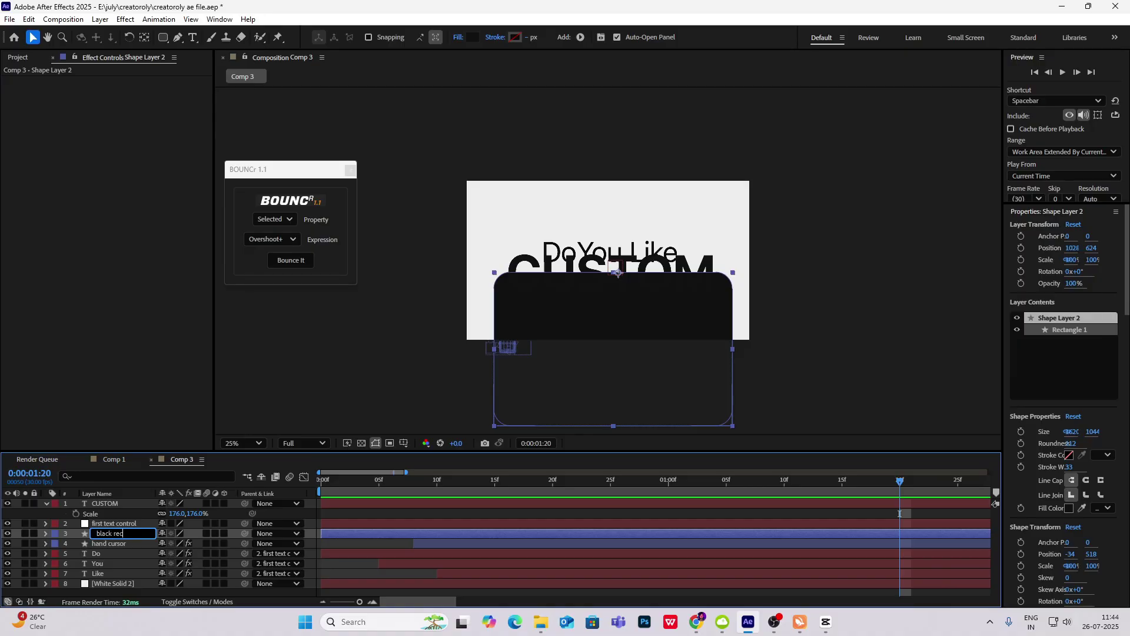
{"action": "type", "text": "tangle"}
{"action": "key", "text": "Return"}
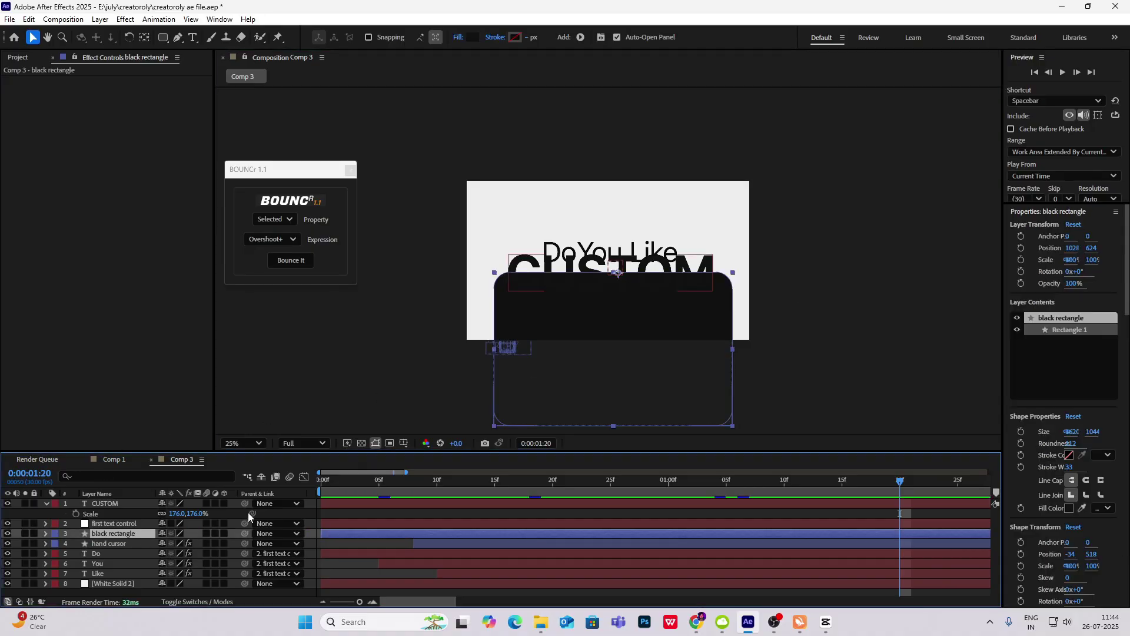
Step: Move the black rectangle down to position 1028, 1089, just below the frame
{"action": "key", "text": "p"}
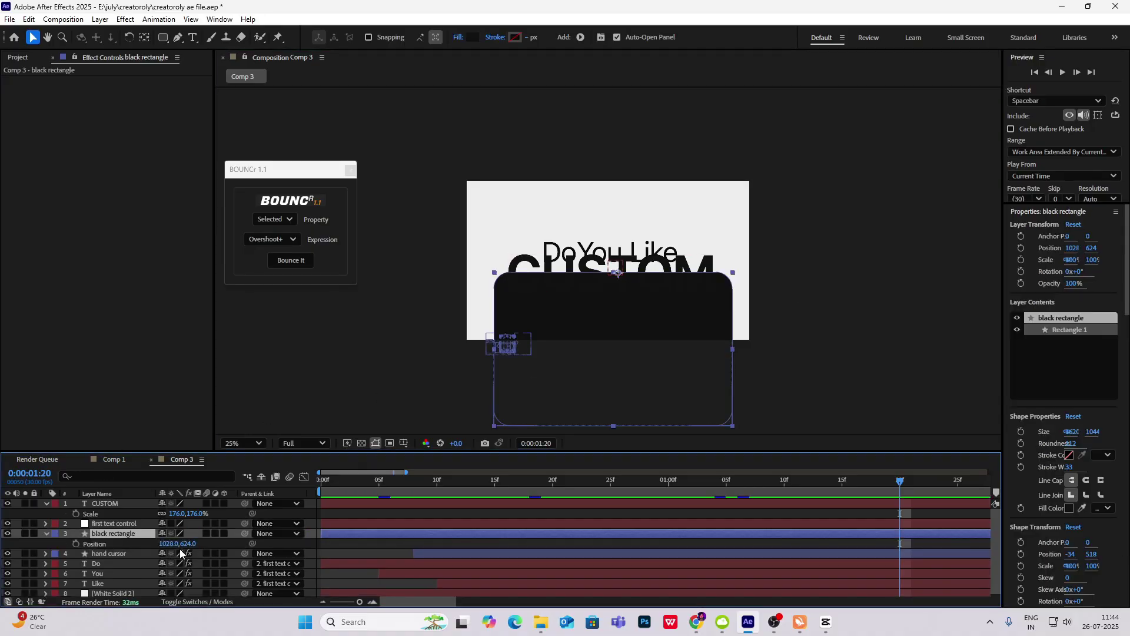
{"action": "left_click_drag", "start_coordinate": [171, 545], "coordinate": [426, 582]}
{"action": "key", "text": "ctrl+z"}
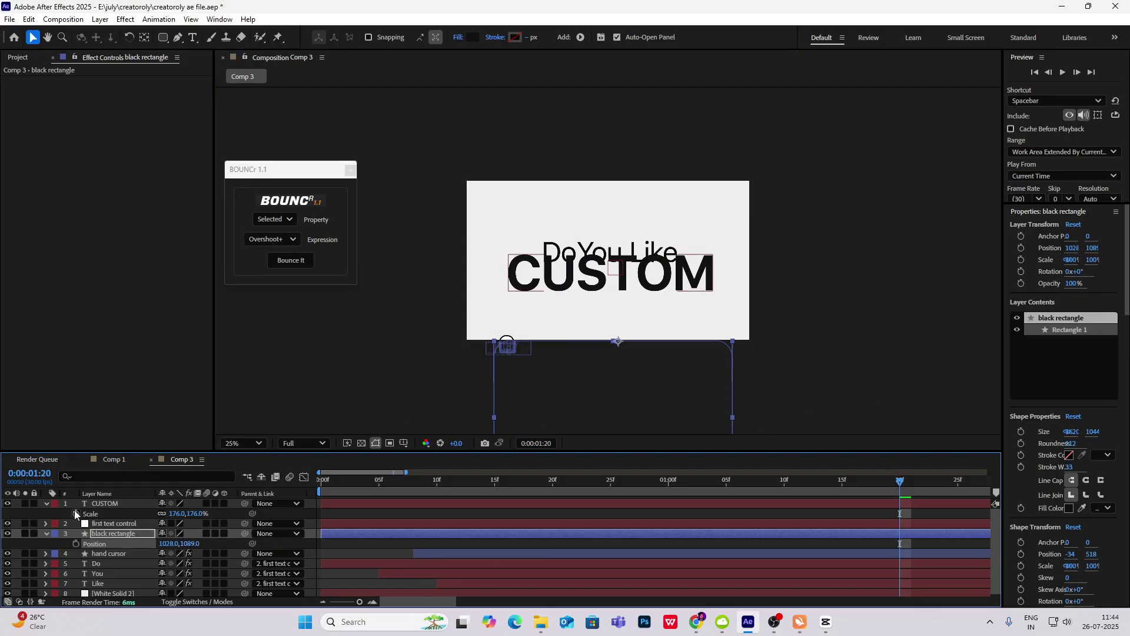
Step: Add a null object to Comp 3 and rename it "2nd ani control"
{"action": "right_click", "coordinate": [146, 588]}
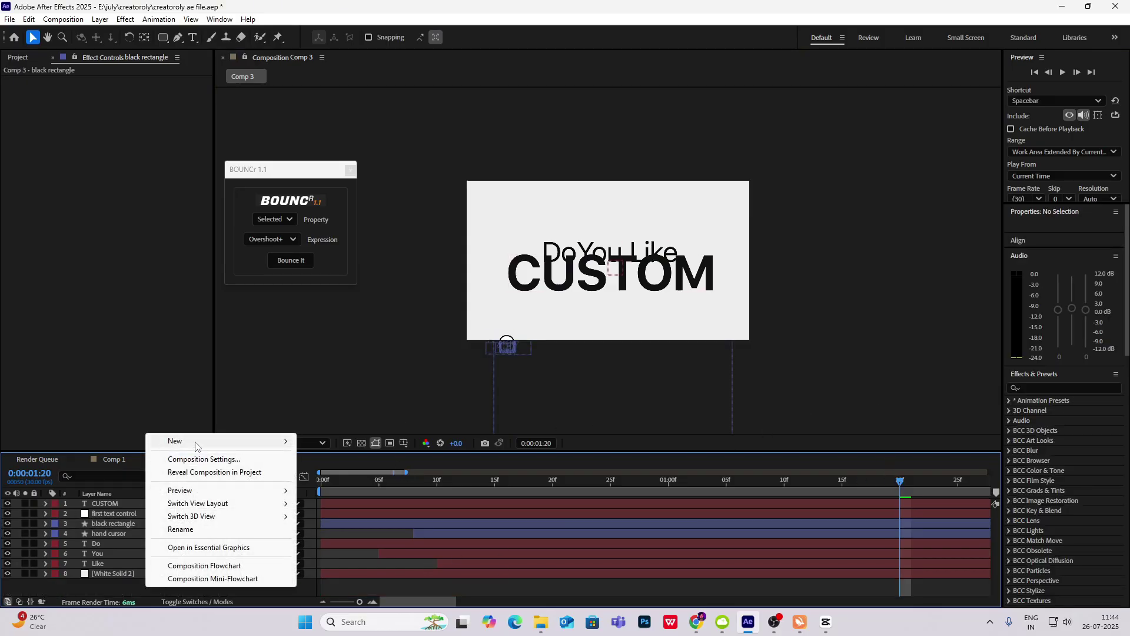
{"action": "mouse_move", "coordinate": [276, 441]}
{"action": "left_click", "coordinate": [335, 512]}
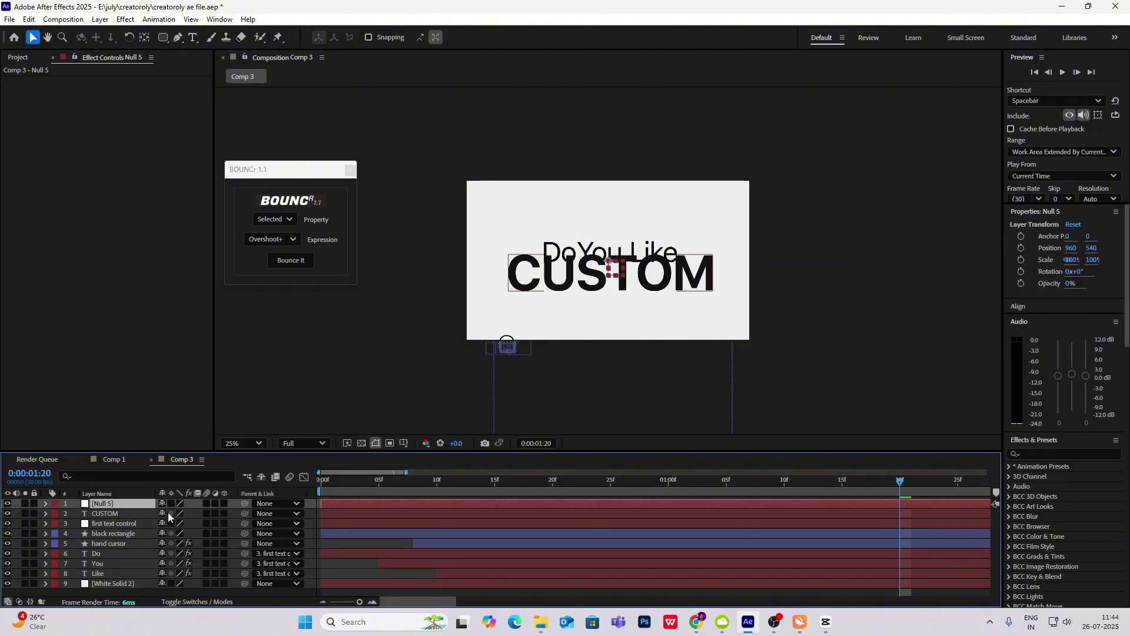
{"action": "key", "text": "Return"}
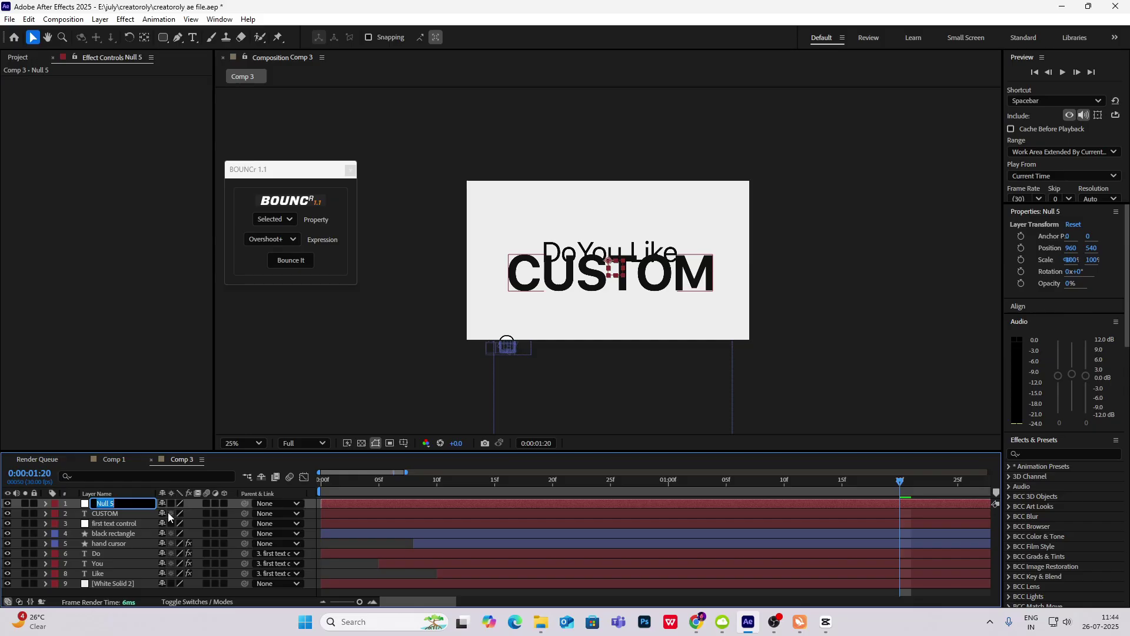
{"action": "type", "text": "2nd ani control"}
{"action": "key", "text": "Return"}
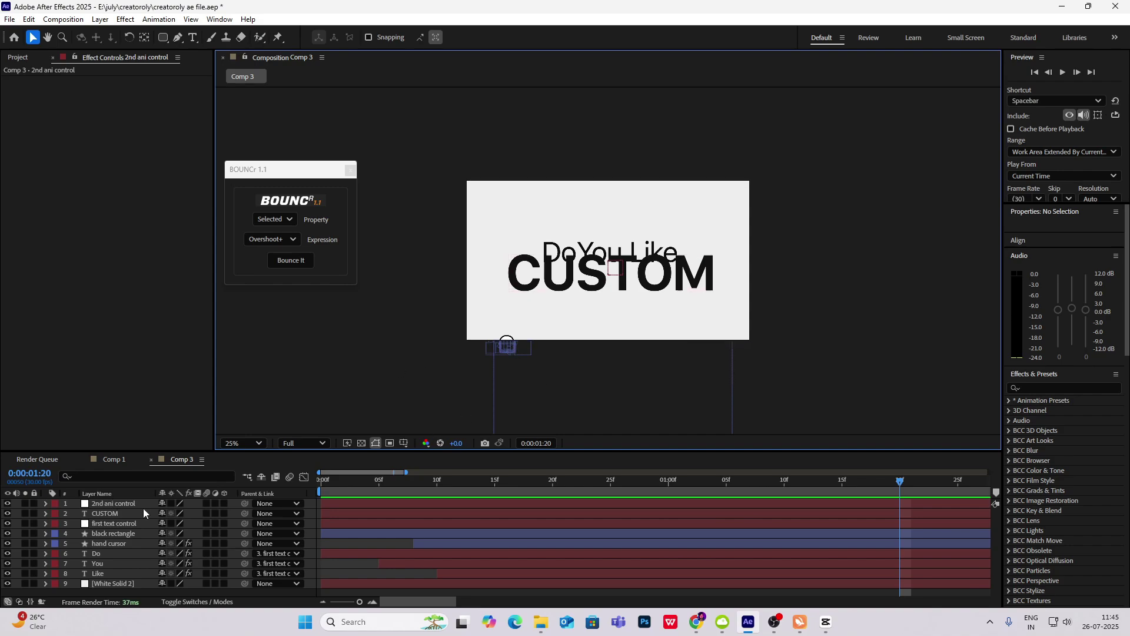
Step: Parent the hand cursor and black rectangle layers to the "2nd ani control" null
{"action": "left_click", "coordinate": [120, 544]}
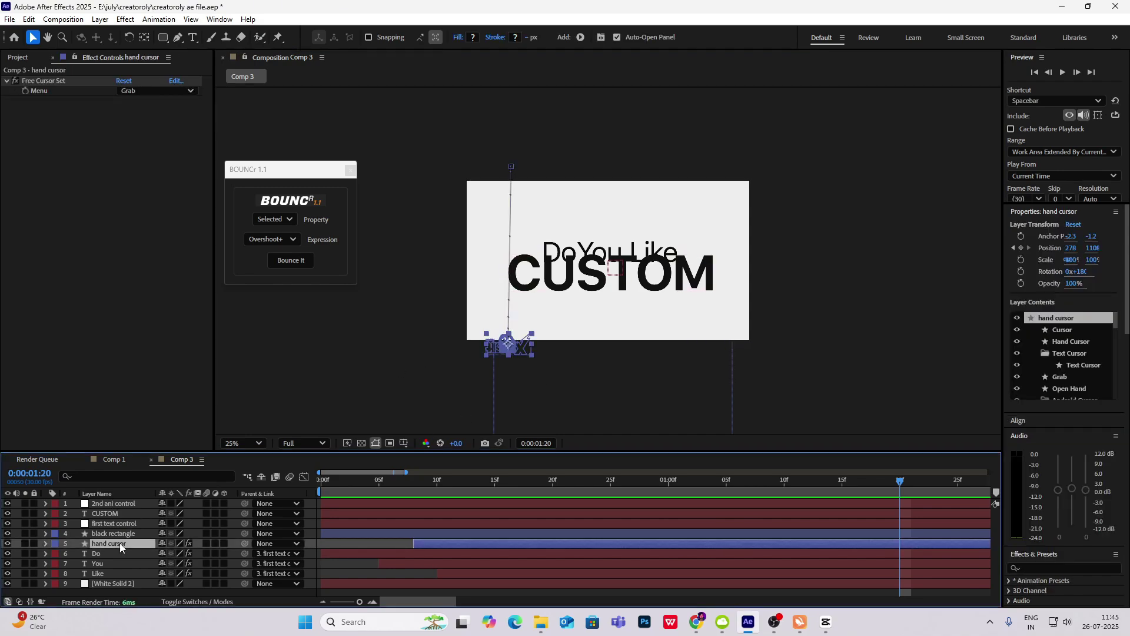
{"action": "left_click", "coordinate": [122, 534], "text": "ctrl"}
{"action": "left_click_drag", "start_coordinate": [246, 534], "coordinate": [117, 506]}
Step: At 0:00:01:14, move the CUSTOM text down to position 958.5, 1137.7 at the frame's lower edge
{"action": "left_click_drag", "start_coordinate": [796, 489], "coordinate": [824, 537]}
{"action": "left_click", "coordinate": [141, 514]}
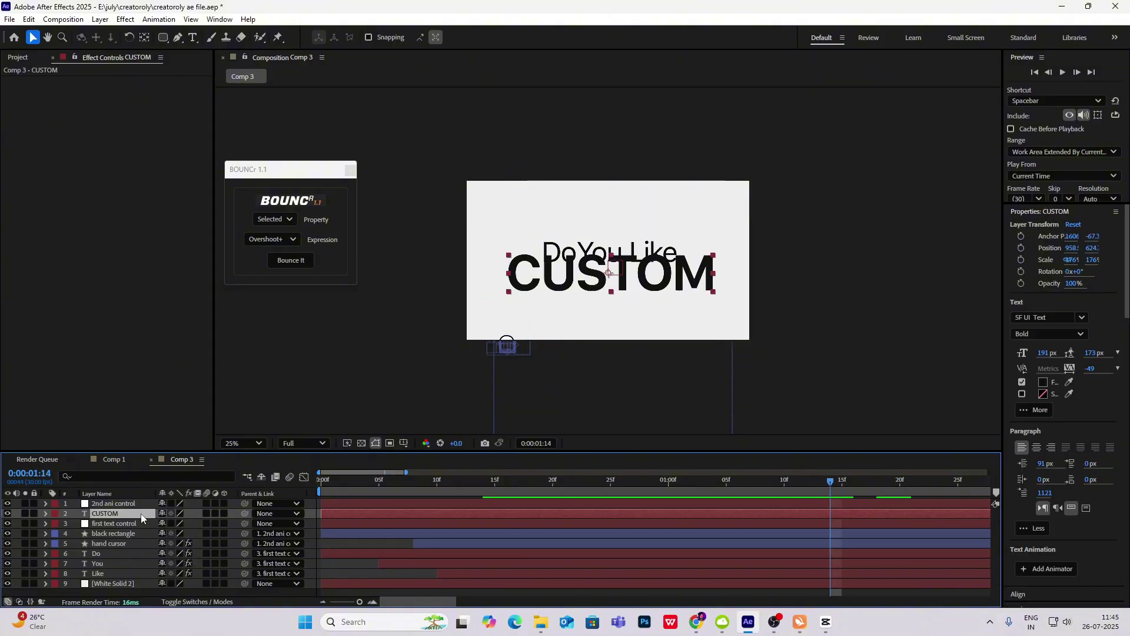
{"action": "key", "text": "p"}
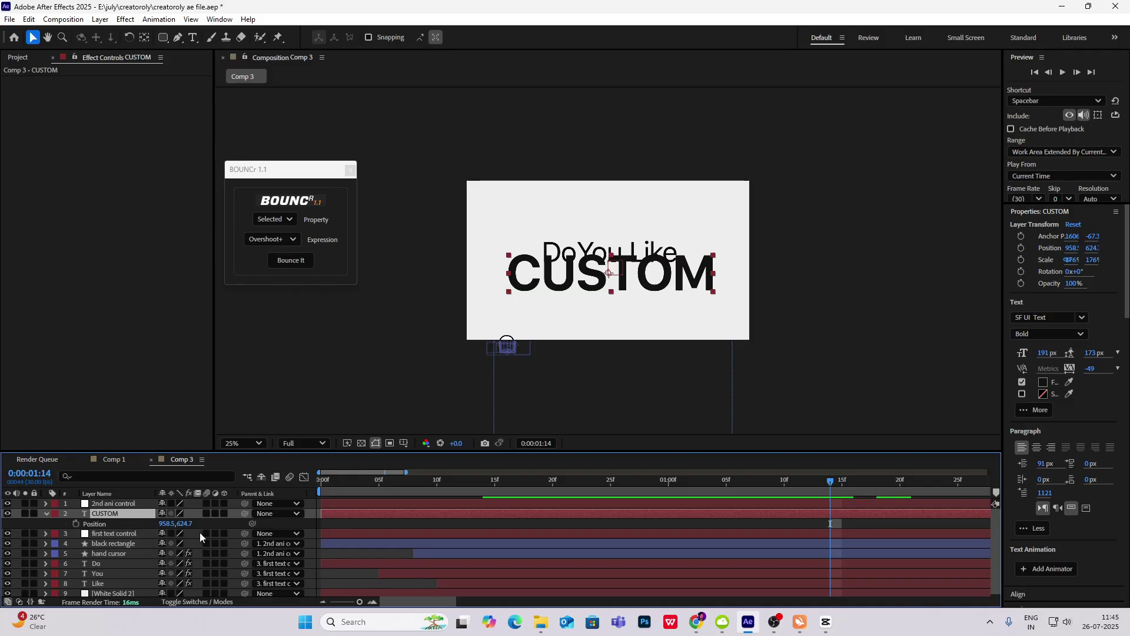
{"action": "left_click_drag", "start_coordinate": [187, 525], "coordinate": [448, 568]}
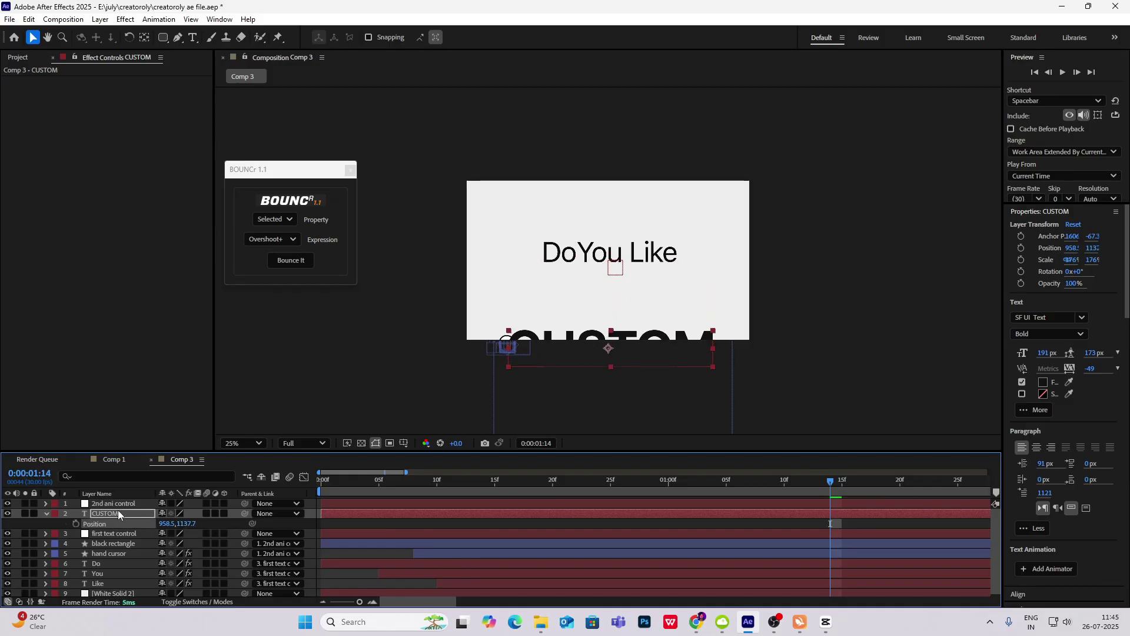
Step: Parent the CUSTOM layer to the "2nd ani control" null and test the rig by raising the null to Y -113
{"action": "left_click", "coordinate": [140, 505]}
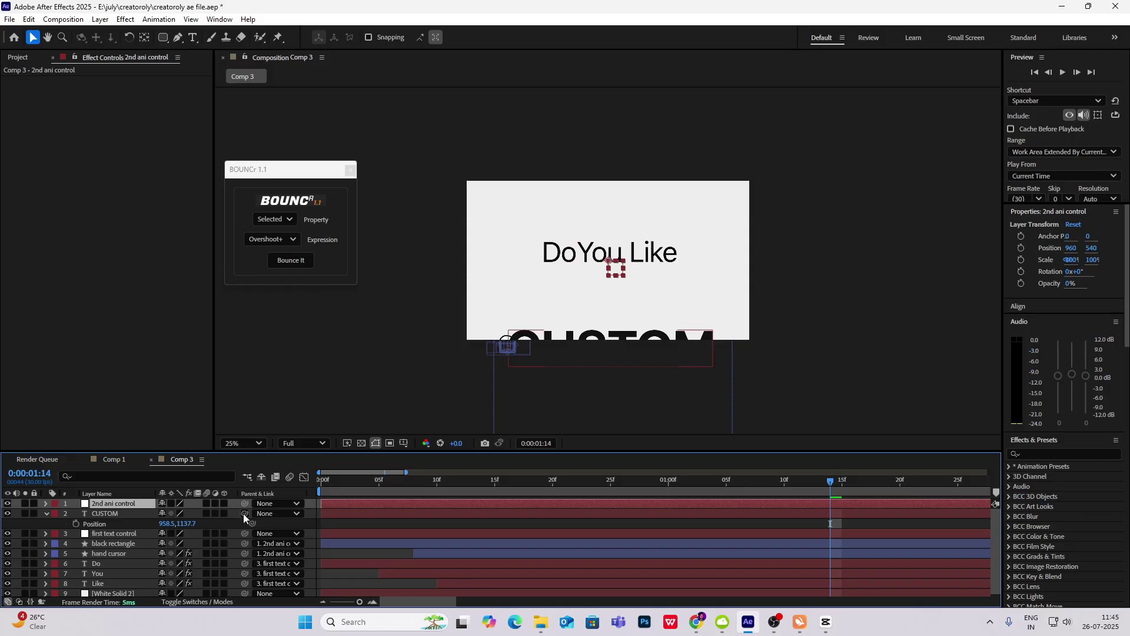
{"action": "left_click_drag", "start_coordinate": [243, 513], "coordinate": [16, 505]}
{"action": "key", "text": "p"}
{"action": "left_click_drag", "start_coordinate": [187, 512], "coordinate": [118, 515]}
Step: Place the hand cursor layer directly above CUSTOM in the stack and set the "2nd ani control" null's position to 960, 611
{"action": "left_click_drag", "start_coordinate": [114, 559], "coordinate": [115, 519]}
{"action": "left_click", "coordinate": [933, 263]}
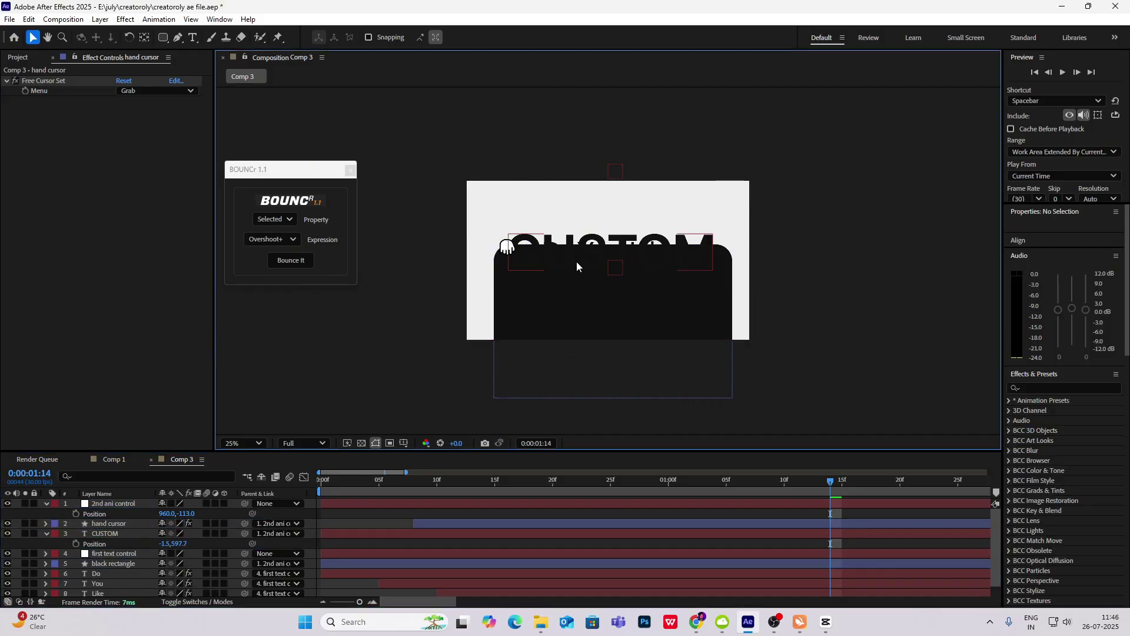
{"action": "left_click_drag", "start_coordinate": [185, 514], "coordinate": [548, 529]}
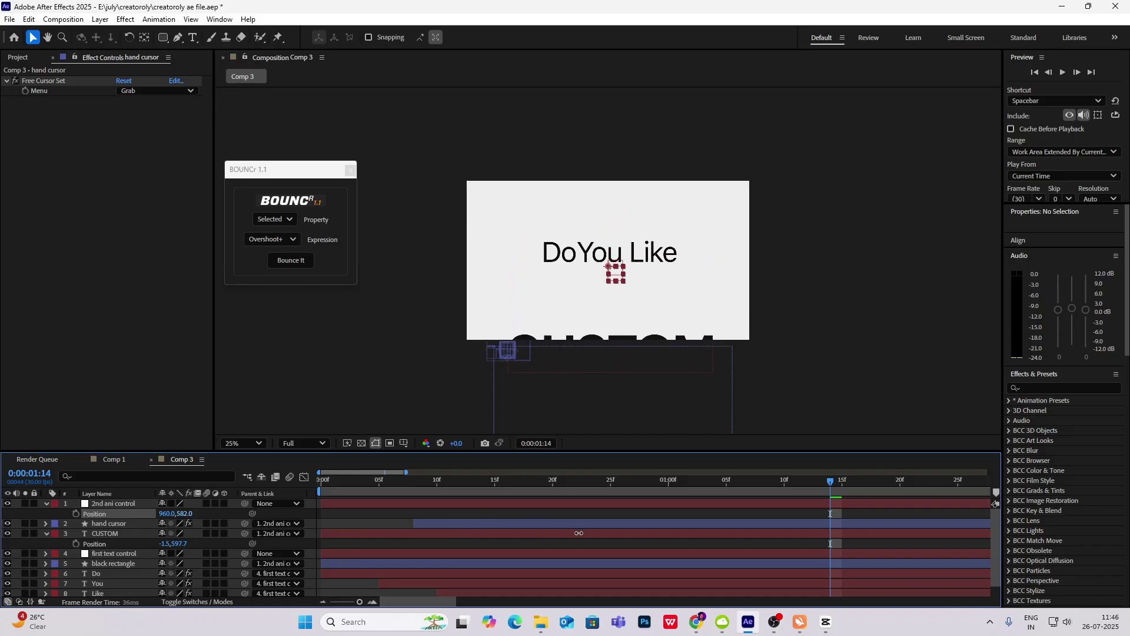
Step: Play Comp 3 from the first frame to check the text and hand cursor timing
{"action": "left_click_drag", "start_coordinate": [830, 479], "coordinate": [320, 478]}
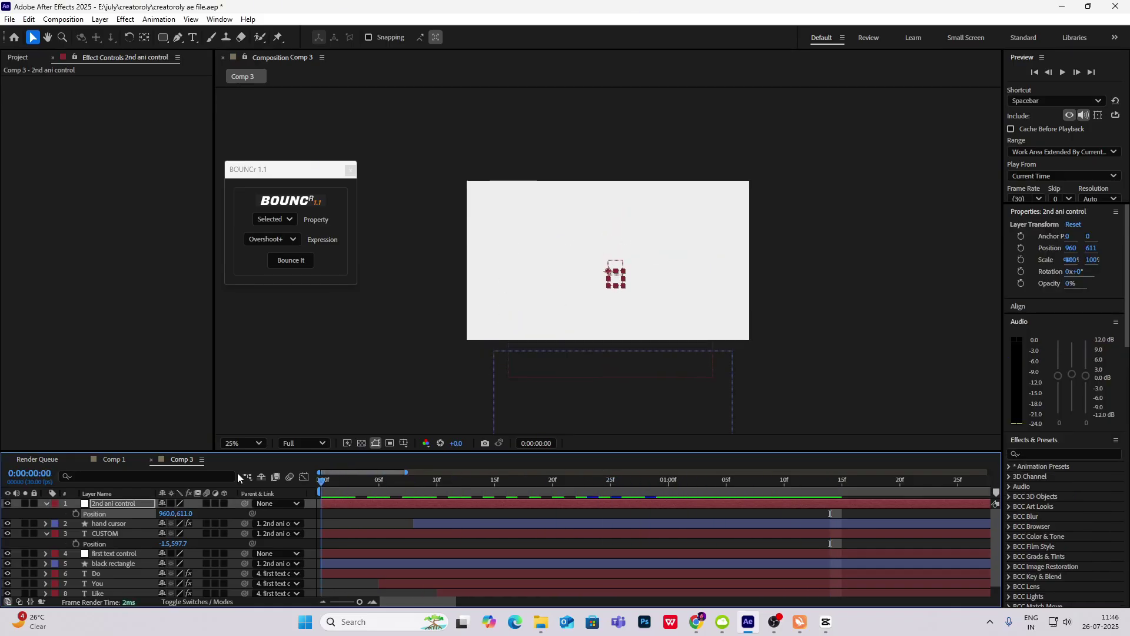
{"action": "key", "text": "space"}
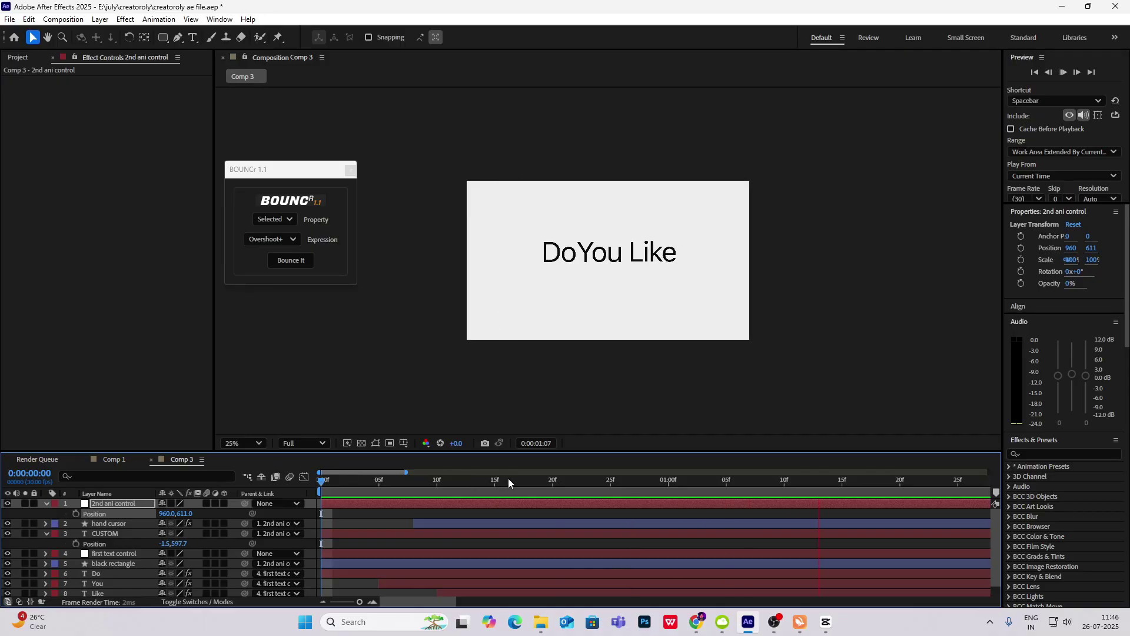
{"action": "key", "text": "space"}
Step: Slow the hand cursor's downward sweep by moving its last Position keyframe to about 0:00:01:21, and preview the motion from 0:00:01:02
{"action": "left_click_drag", "start_coordinate": [868, 482], "coordinate": [692, 505]}
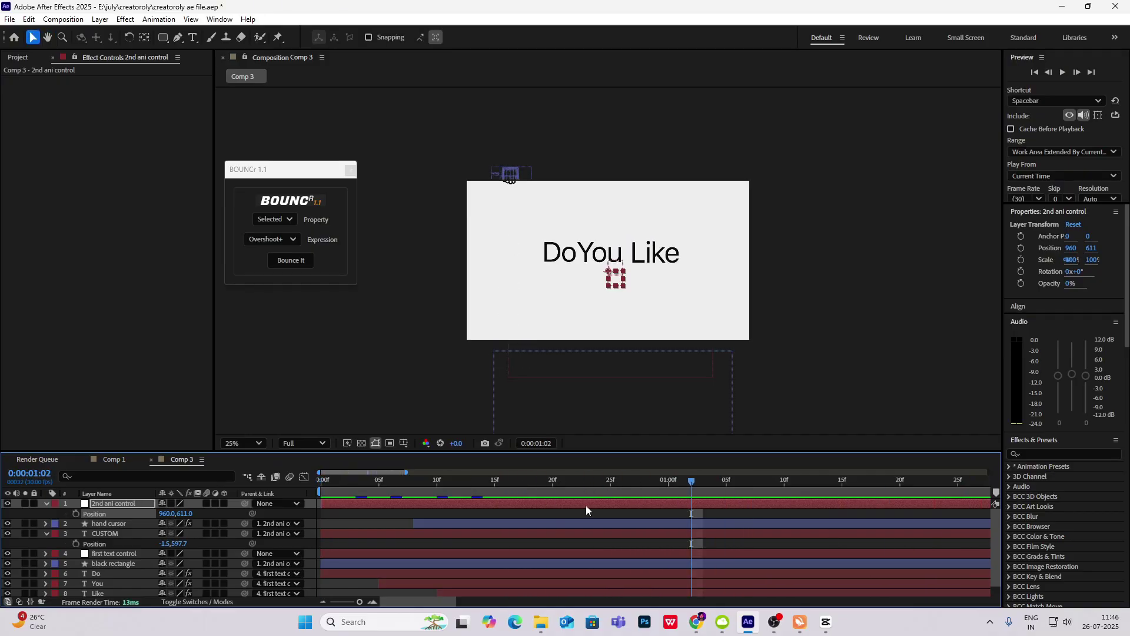
{"action": "left_click", "coordinate": [125, 525]}
{"action": "key", "text": "p"}
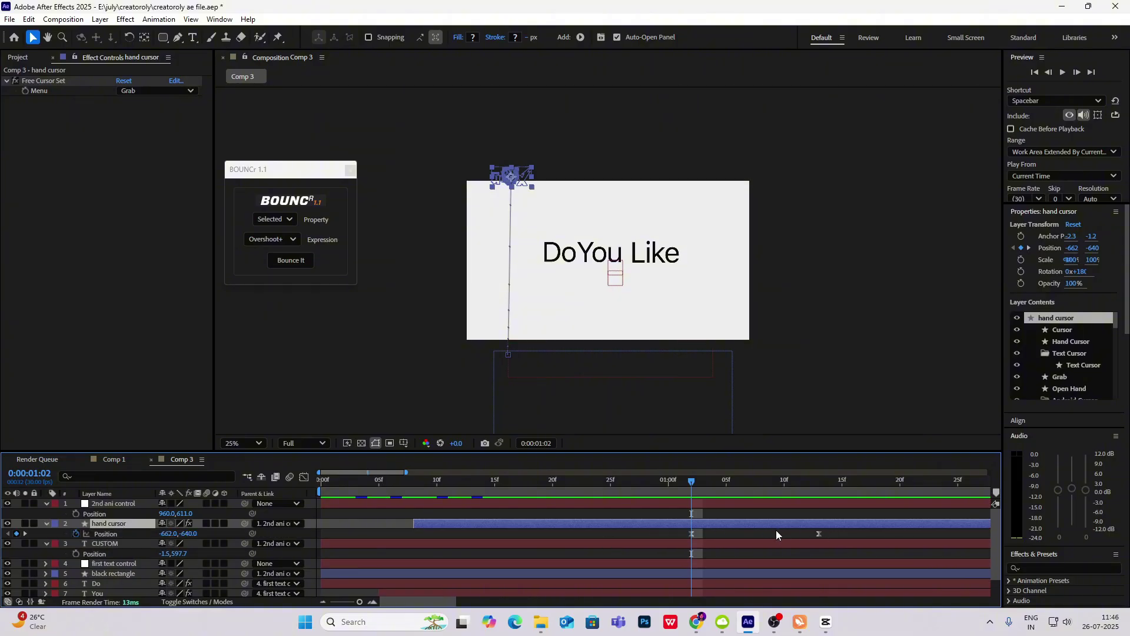
{"action": "key", "text": "minus"}
{"action": "left_click_drag", "start_coordinate": [544, 533], "coordinate": [587, 534]}
{"action": "left_click_drag", "start_coordinate": [487, 481], "coordinate": [482, 504]}
{"action": "key", "text": "space"}
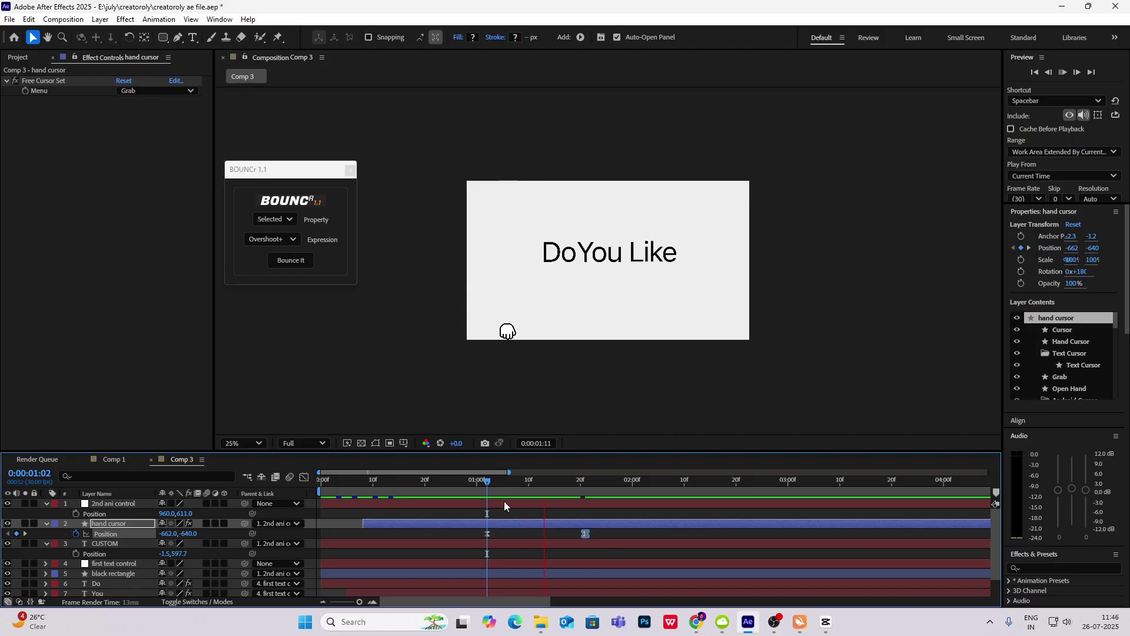
{"action": "key", "text": "space"}
Step: Keyframe the "2nd ani control" null's Position at 0:00:01:25 and raise it to 960, 103 at 0:00:02:25
{"action": "key", "text": "minus"}
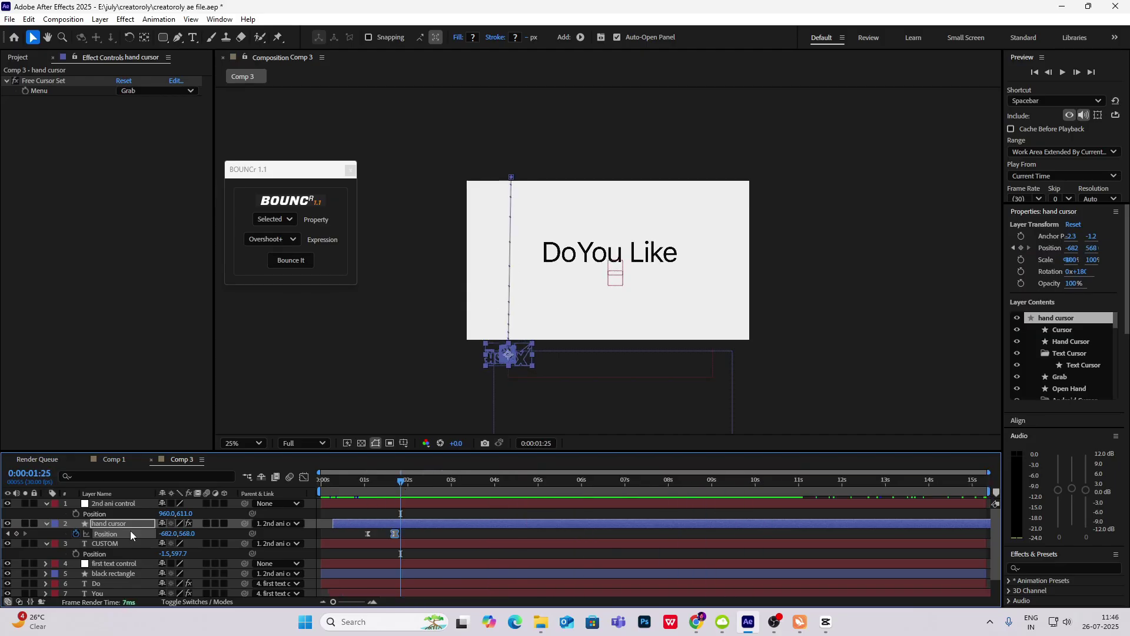
{"action": "left_click", "coordinate": [115, 505]}
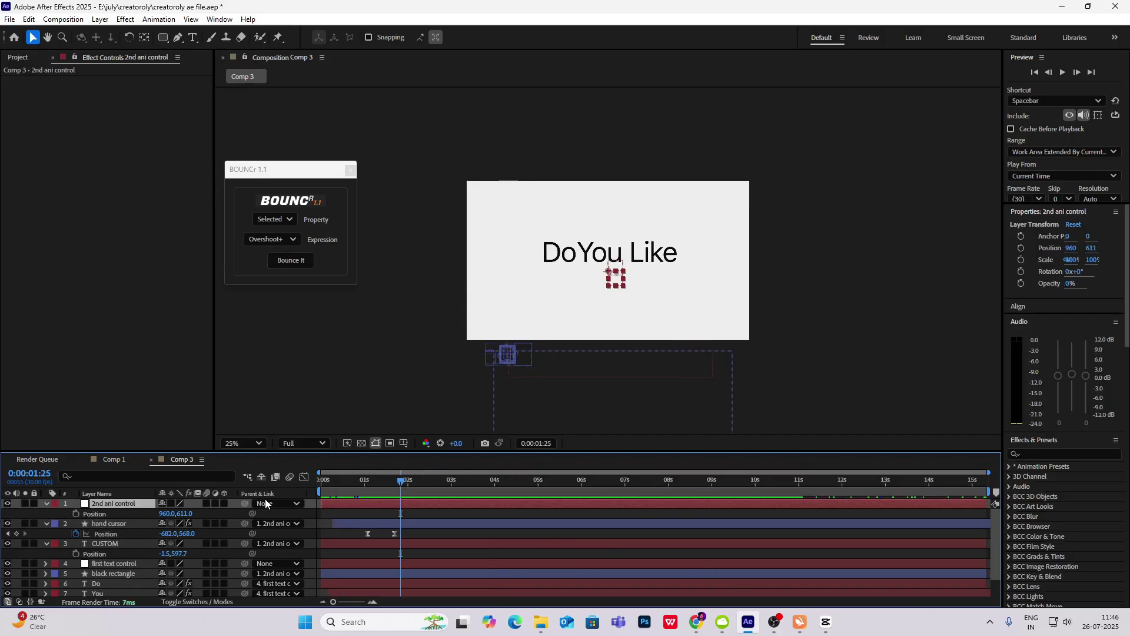
{"action": "left_click", "coordinate": [76, 514]}
{"action": "left_click_drag", "start_coordinate": [399, 484], "coordinate": [444, 485]}
{"action": "left_click_drag", "start_coordinate": [189, 517], "coordinate": [115, 516]}
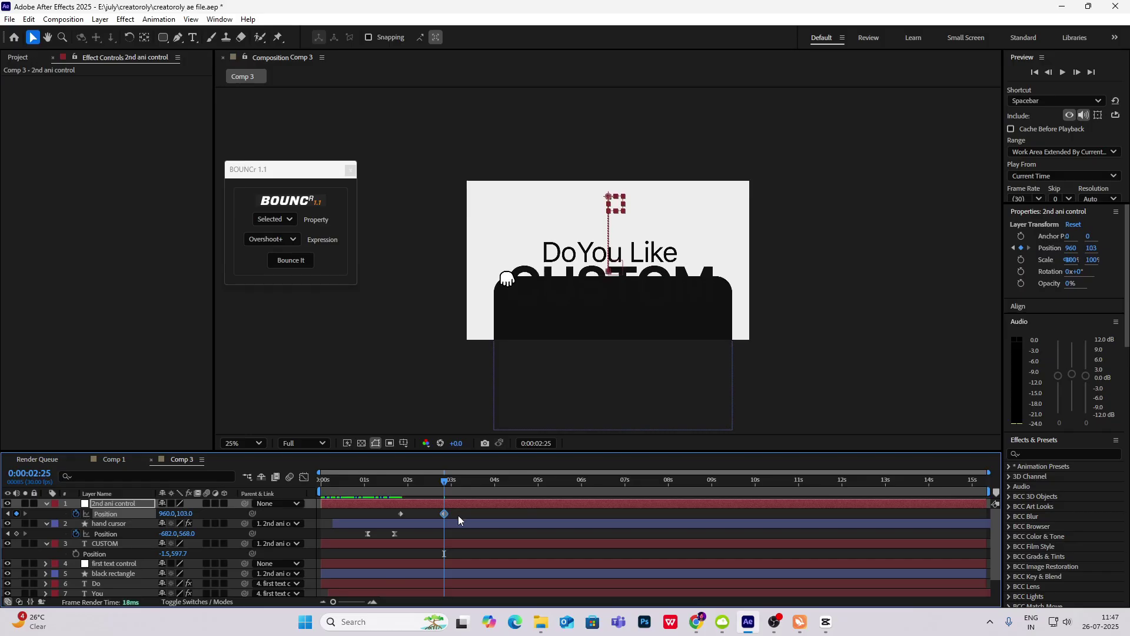
Step: Apply BOUNCr's Overshoot+ expression to the Position property of the "2nd ani control" null
{"action": "left_click", "coordinate": [283, 219]}
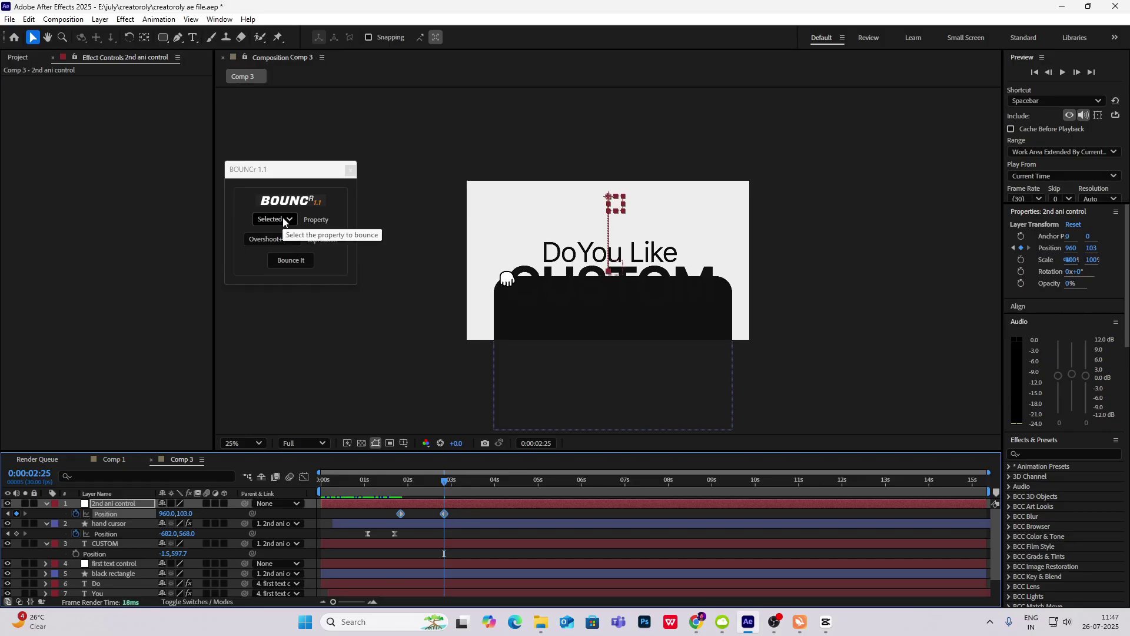
{"action": "left_click", "coordinate": [276, 231]}
{"action": "left_click", "coordinate": [303, 261]}
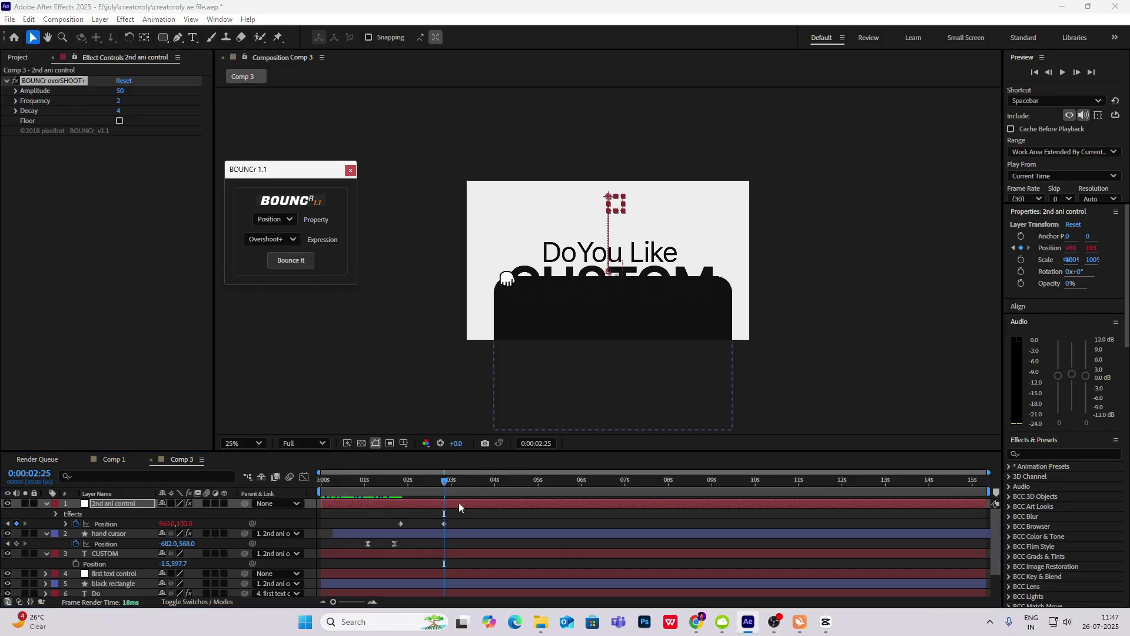
Step: Speed up the null's rise by moving its last Position keyframe to 0:00:02:05, and preview from the first frame
{"action": "left_click", "coordinate": [433, 519]}
{"action": "left_click_drag", "start_coordinate": [445, 524], "coordinate": [417, 524]}
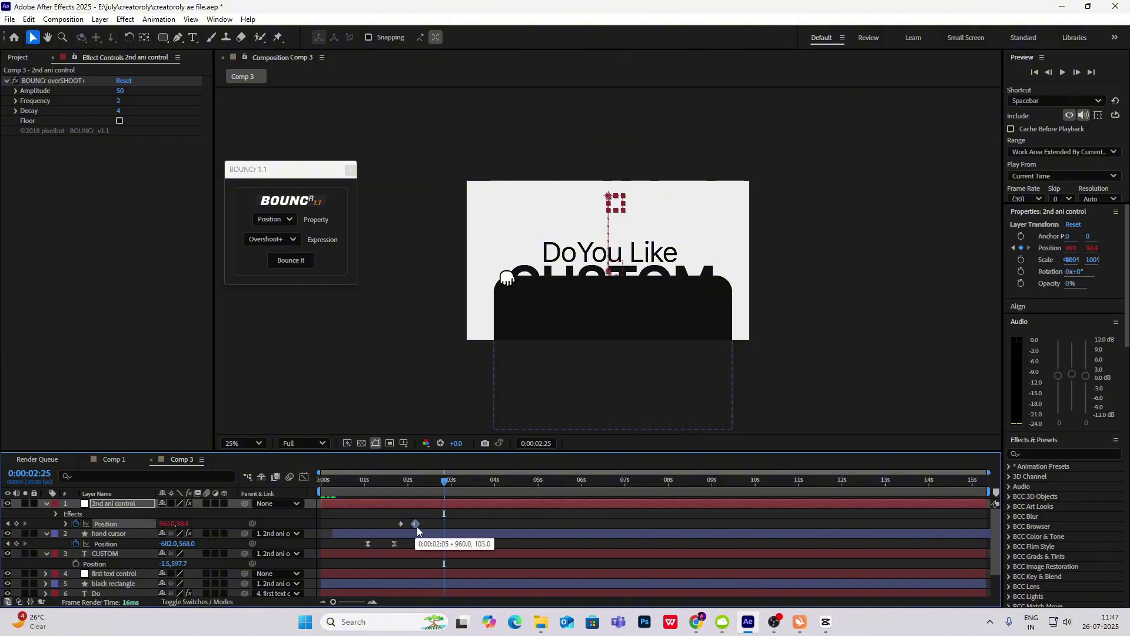
{"action": "left_click_drag", "start_coordinate": [447, 482], "coordinate": [308, 492]}
{"action": "key", "text": "space"}
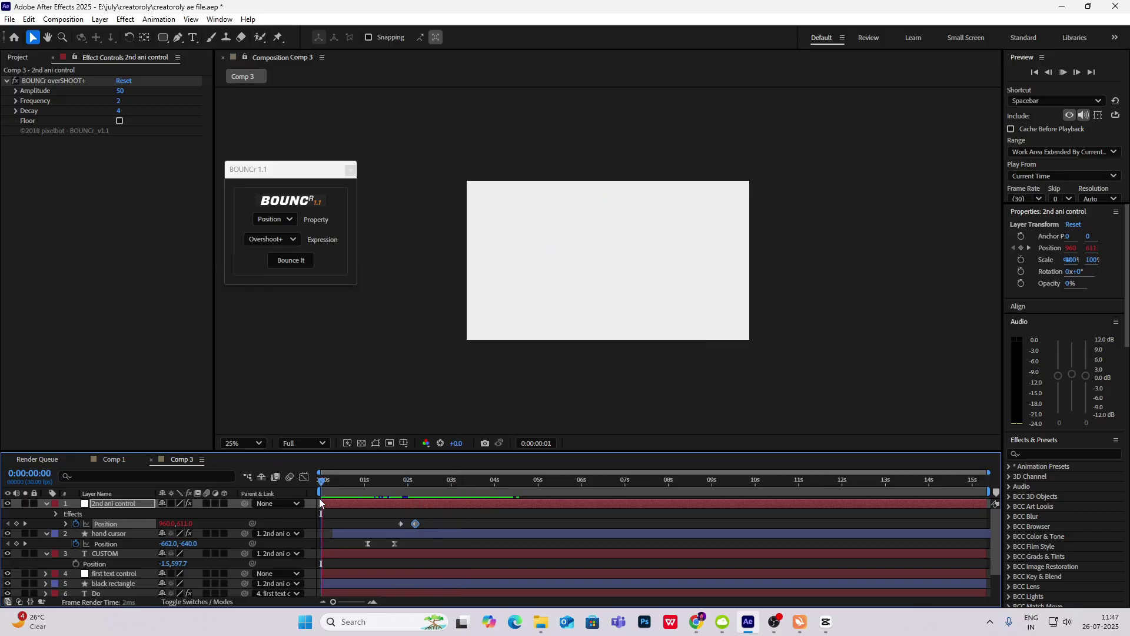
{"action": "key", "text": "space"}
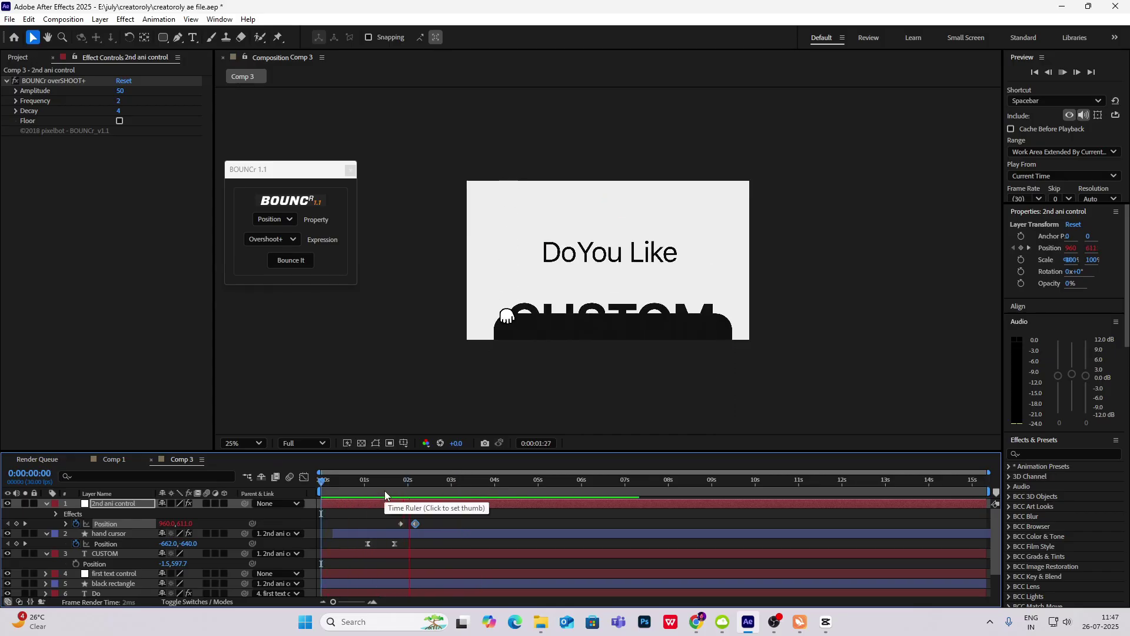
Step: Set a Position keyframe on the "first text control" null at 0:00:02:03, while the panel is rising
{"action": "mouse_move", "coordinate": [384, 489]}
{"action": "left_mouse_down"}
{"action": "mouse_move", "coordinate": [457, 482]}
{"action": "mouse_move", "coordinate": [404, 491]}
{"action": "left_mouse_up"}
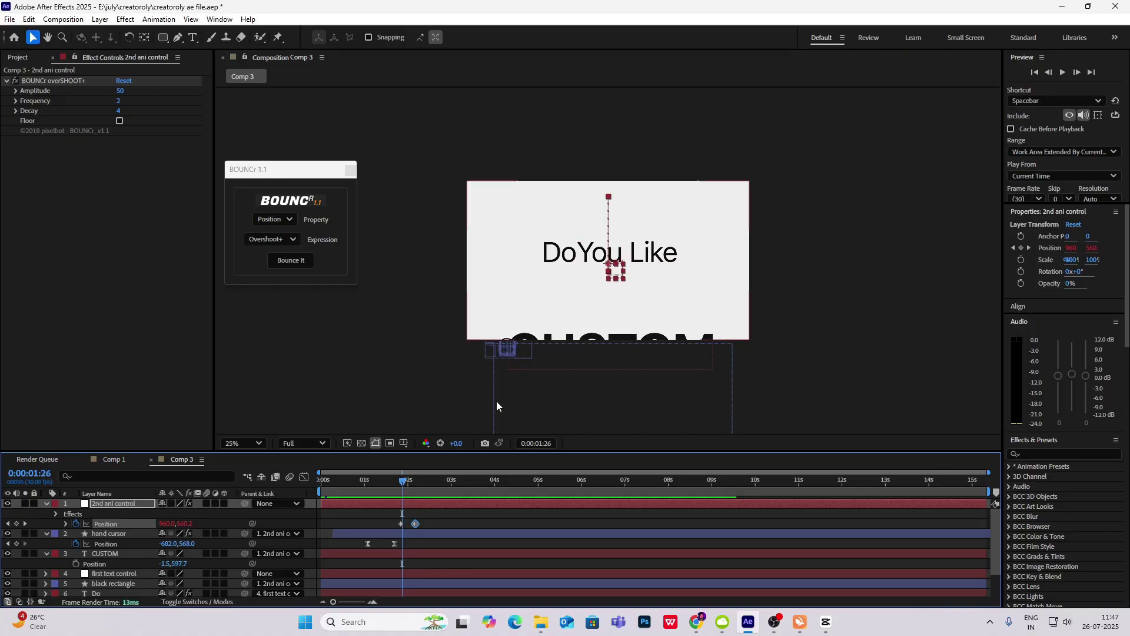
{"action": "left_click", "coordinate": [402, 481]}
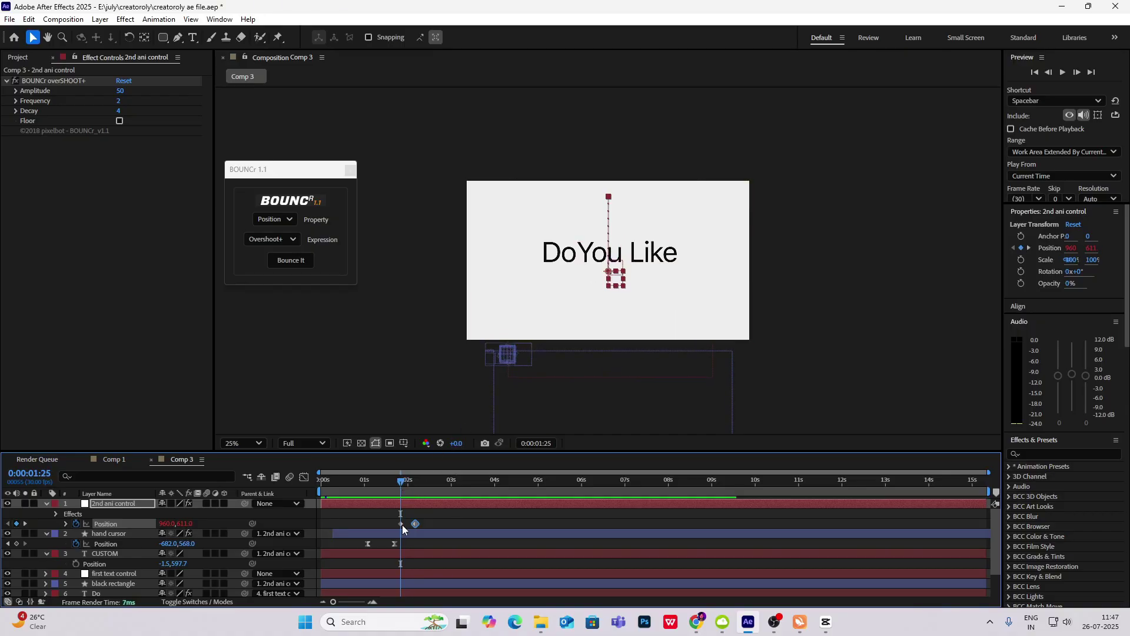
{"action": "scroll", "coordinate": [405, 511], "scroll_direction": "up", "scroll_amount": 1}
{"action": "left_click_drag", "start_coordinate": [395, 483], "coordinate": [422, 494]}
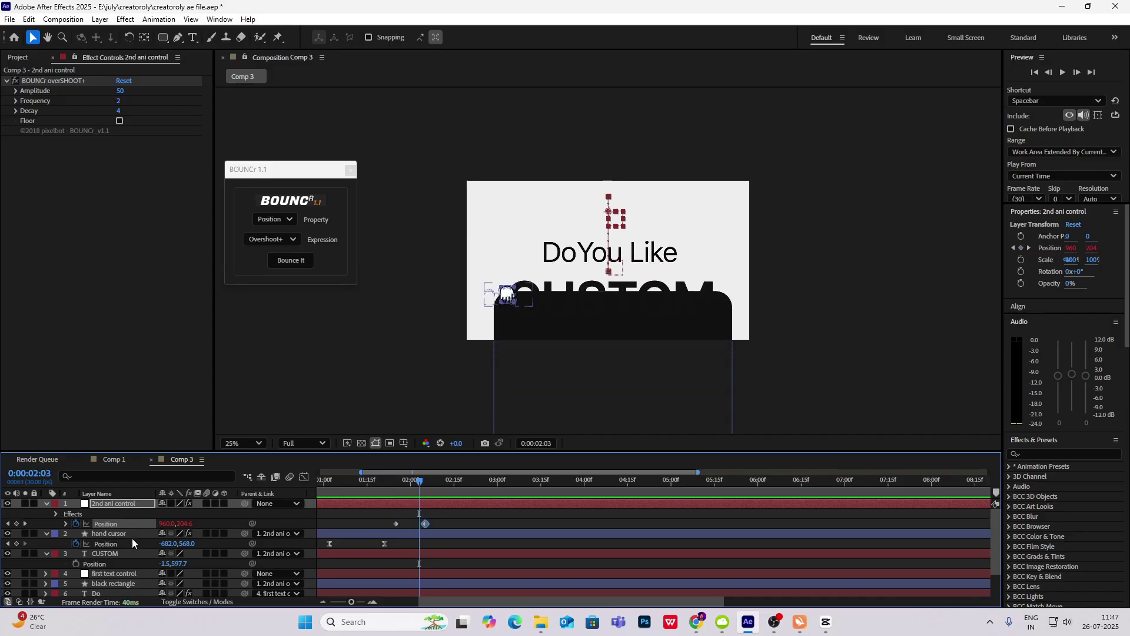
{"action": "scroll", "coordinate": [127, 543], "scroll_direction": "down", "scroll_amount": 3}
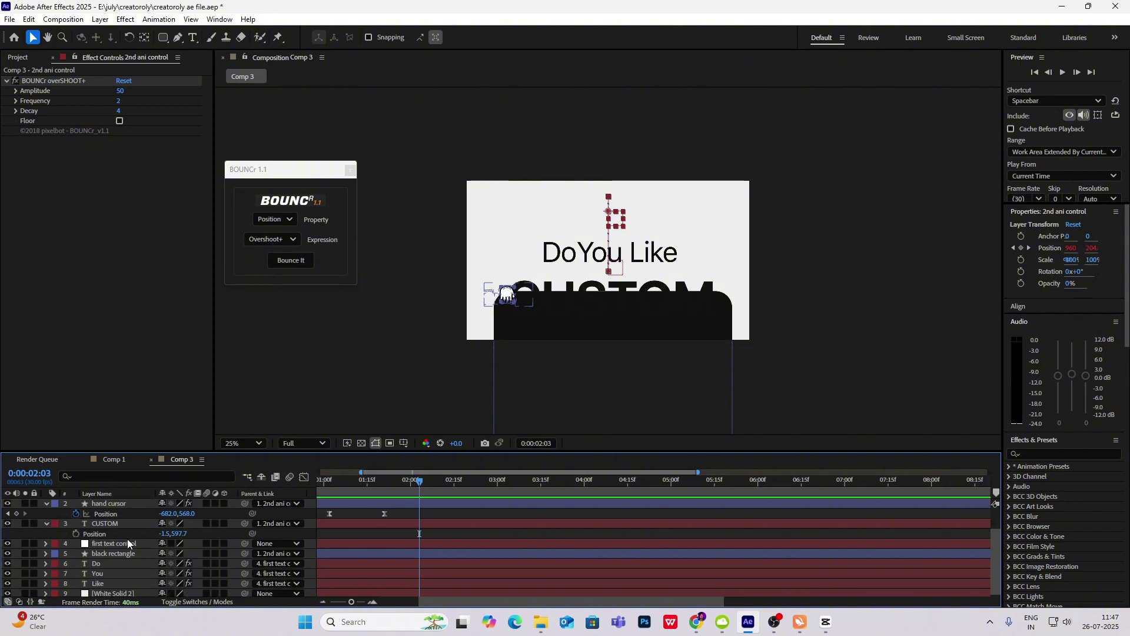
{"action": "left_click", "coordinate": [127, 542]}
{"action": "key", "text": "p"}
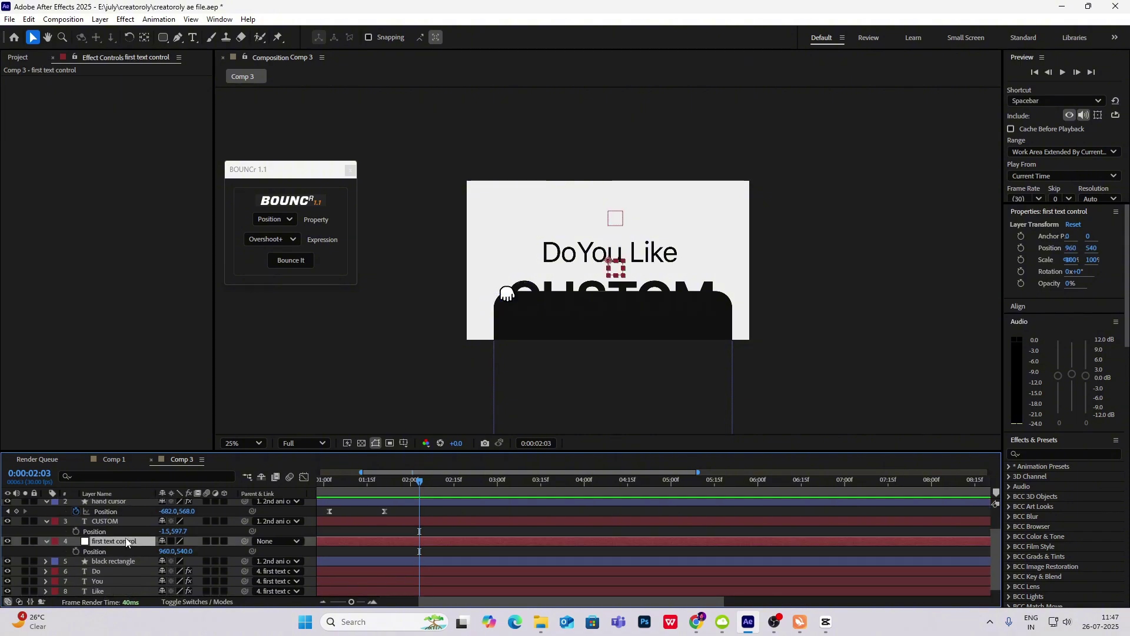
{"action": "left_click", "coordinate": [76, 551]}
Step: Raise the "first text control" null at 0:00:02:12 and move that new Position keyframe back to about 0:00:02:08
{"action": "left_click_drag", "start_coordinate": [419, 489], "coordinate": [445, 489]}
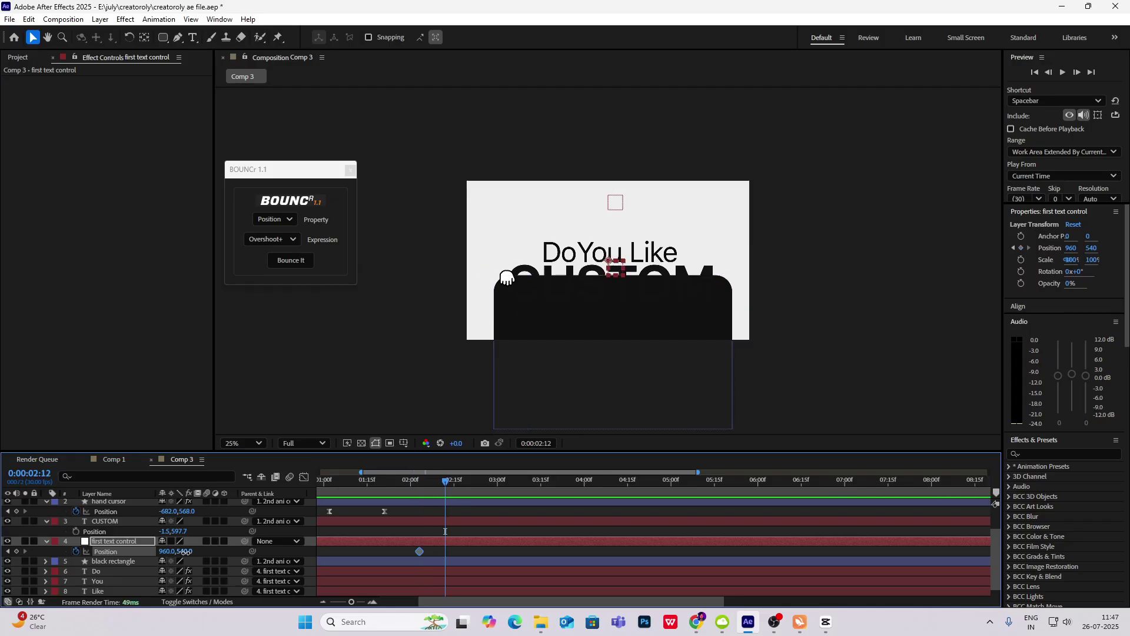
{"action": "left_click_drag", "start_coordinate": [185, 552], "coordinate": [130, 554]}
{"action": "mouse_move", "coordinate": [446, 482]}
{"action": "left_mouse_down"}
{"action": "mouse_move", "coordinate": [460, 483]}
{"action": "mouse_move", "coordinate": [446, 482]}
{"action": "left_mouse_up"}
{"action": "left_click_drag", "start_coordinate": [458, 548], "coordinate": [435, 562]}
Step: Apply BOUNCr's Overshoot+ expression to the "first text control" null's Position and preview the text being pushed up
{"action": "left_click", "coordinate": [291, 259]}
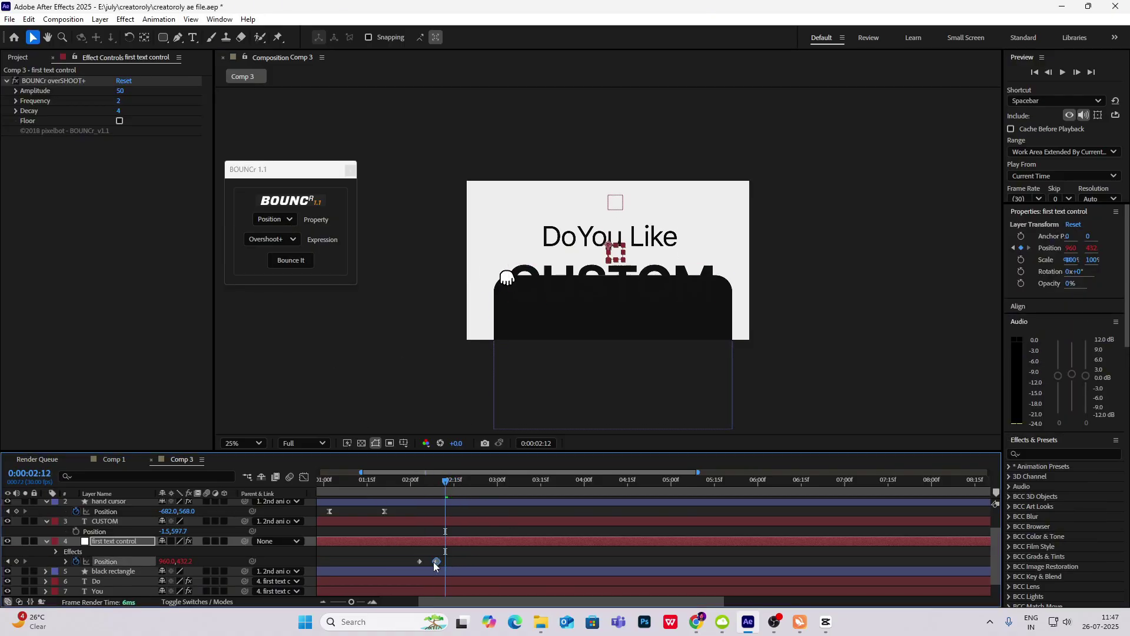
{"action": "left_click_drag", "start_coordinate": [448, 486], "coordinate": [496, 502]}
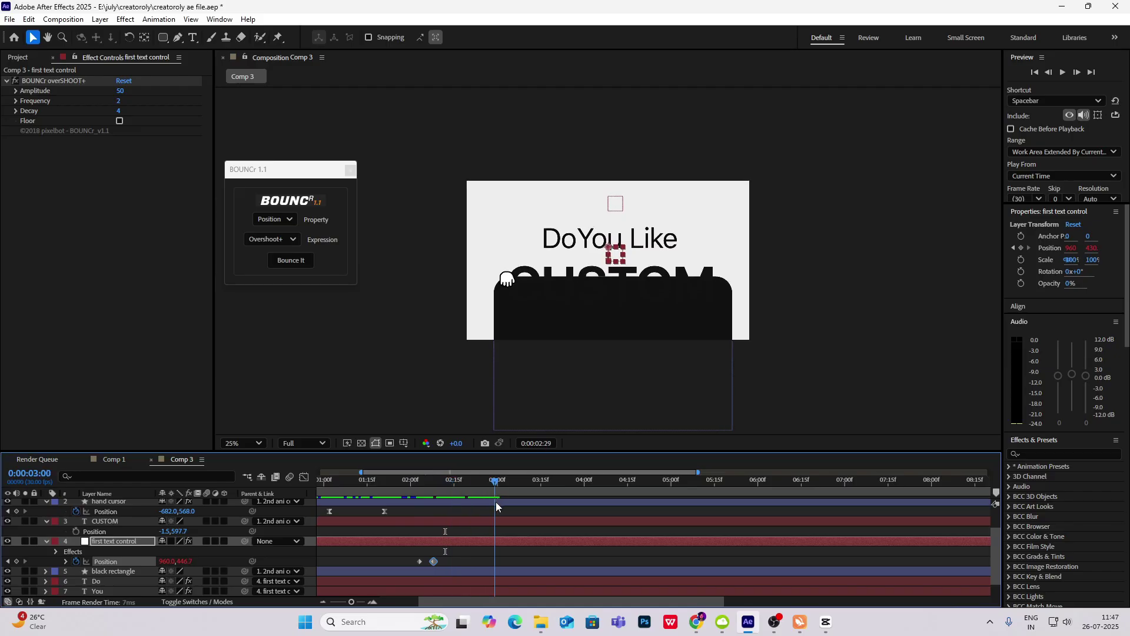
{"action": "key", "text": "space"}
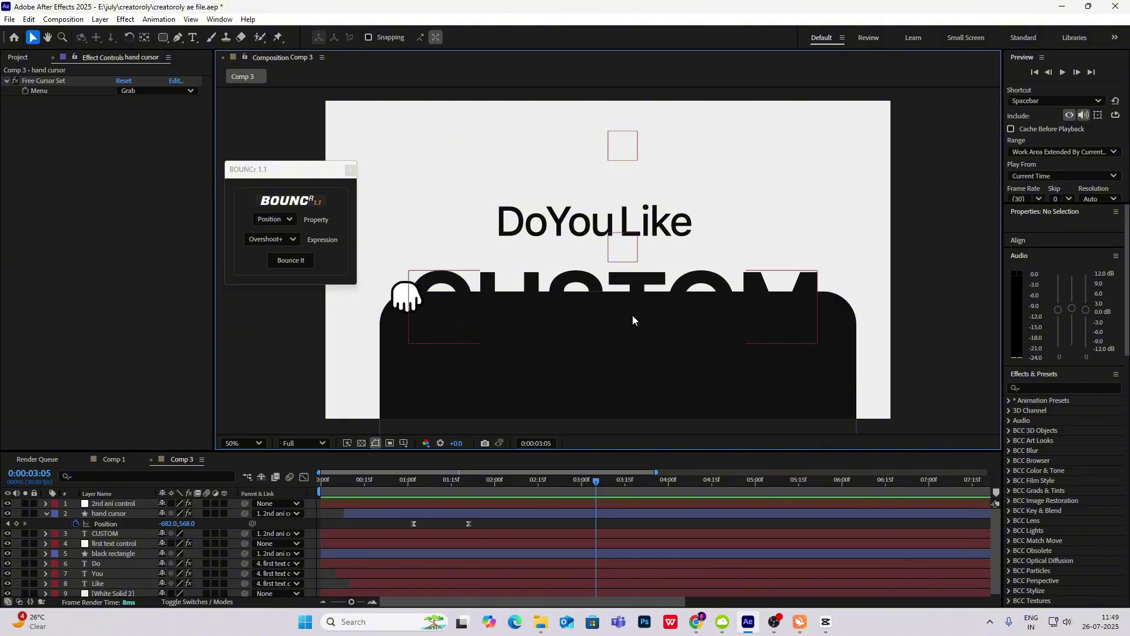
Step: Make the black rectangle an inverted track matte for the CUSTOM text and turn the rectangle layer's visibility back on
{"action": "left_click", "coordinate": [46, 514]}
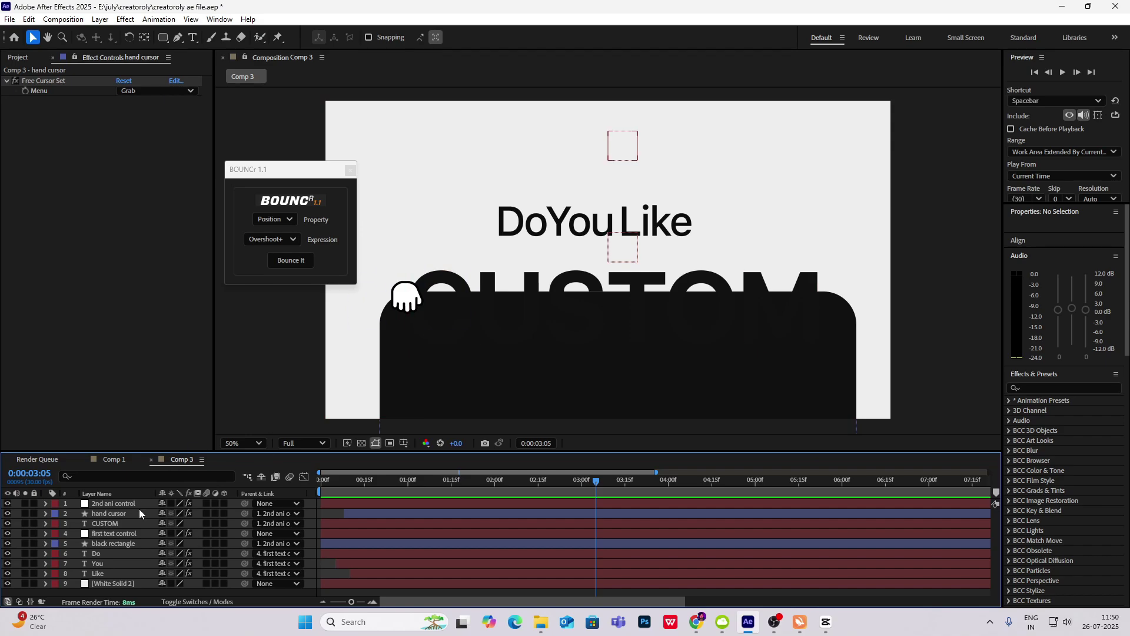
{"action": "left_click", "coordinate": [130, 525]}
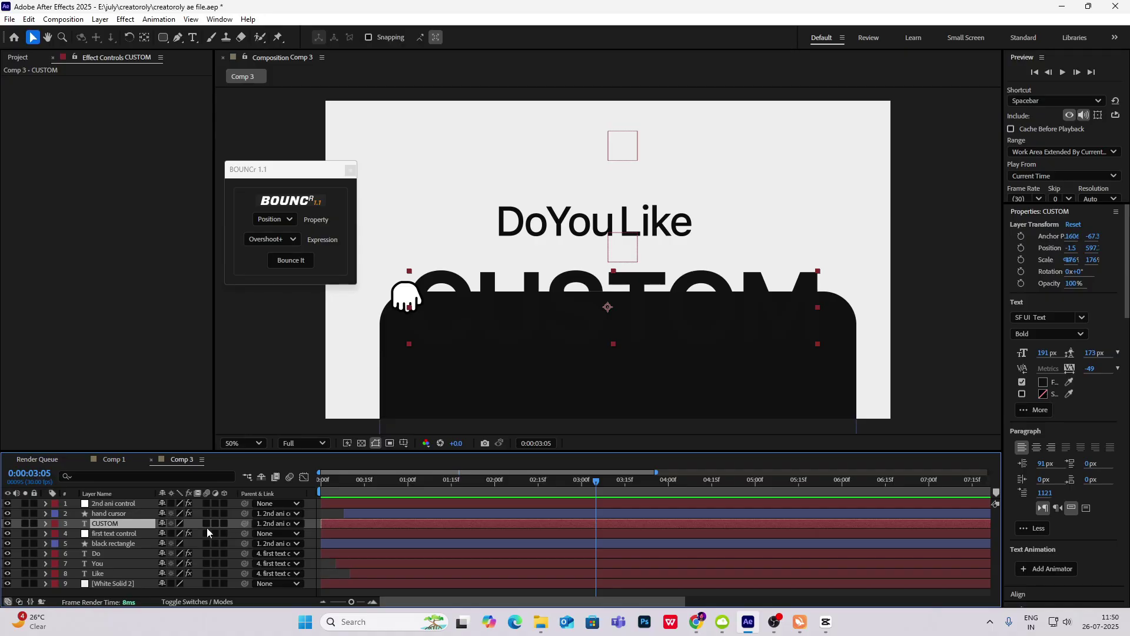
{"action": "left_click", "coordinate": [197, 602]}
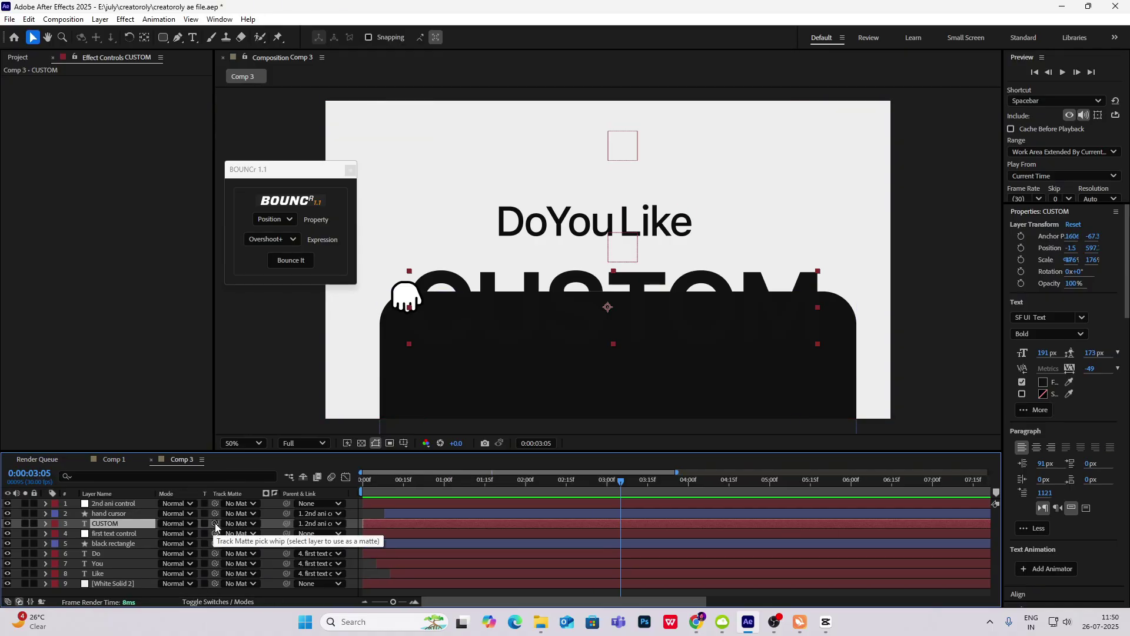
{"action": "left_click_drag", "start_coordinate": [216, 526], "coordinate": [114, 546]}
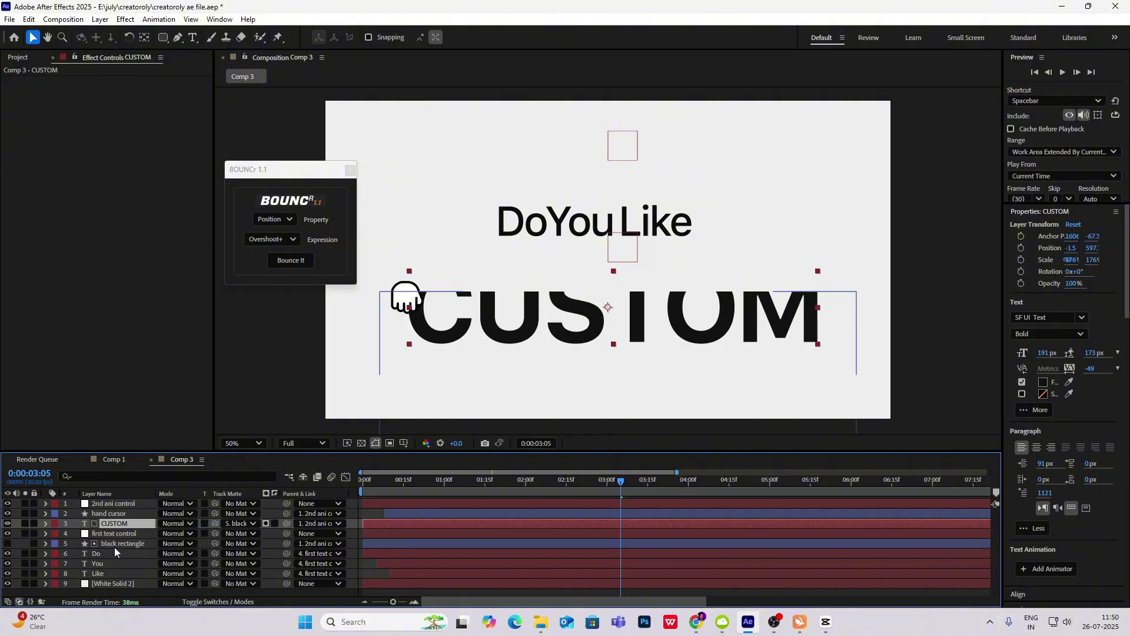
{"action": "left_click", "coordinate": [8, 544]}
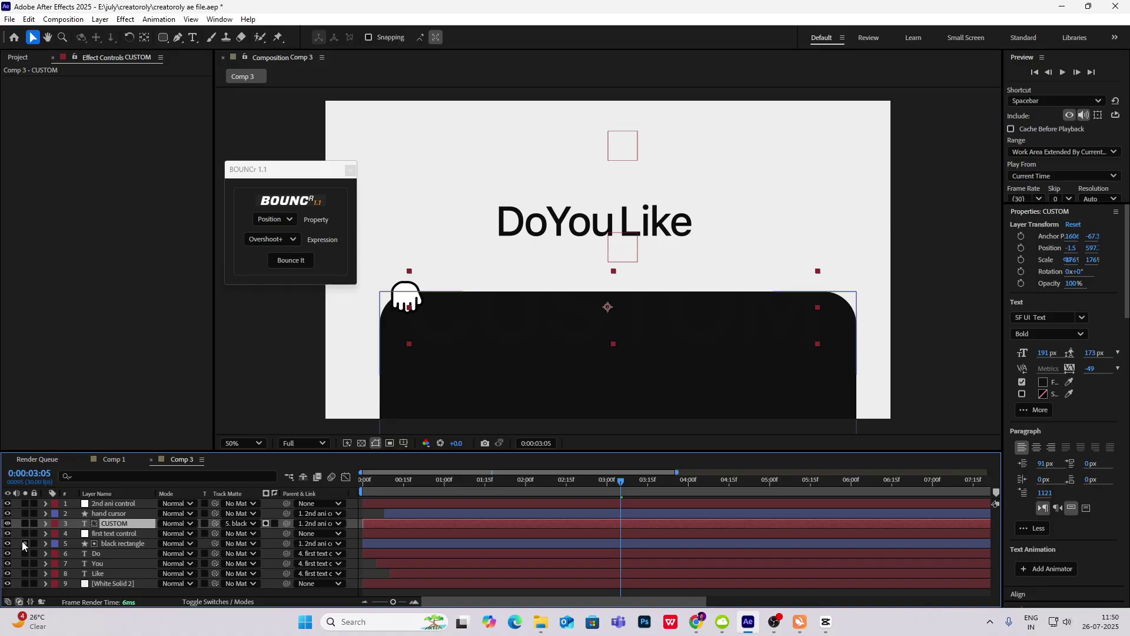
{"action": "left_click", "coordinate": [274, 524]}
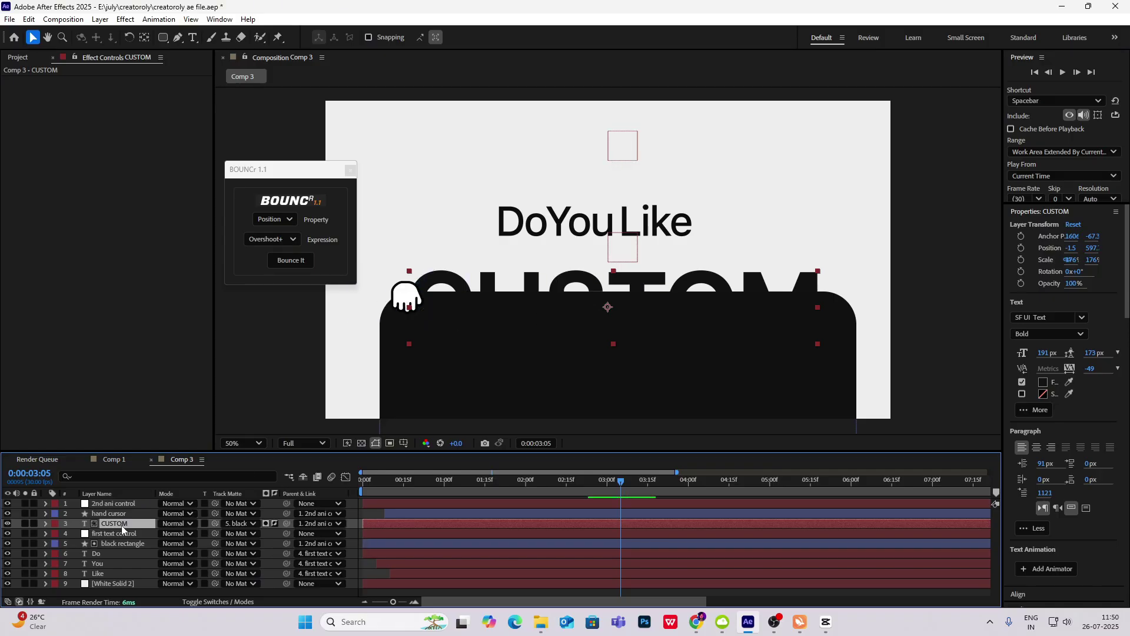
Step: Duplicate the CUSTOM text layer, place the copy directly below the original, and remove the copy's track matte
{"action": "key", "text": "ctrl+d"}
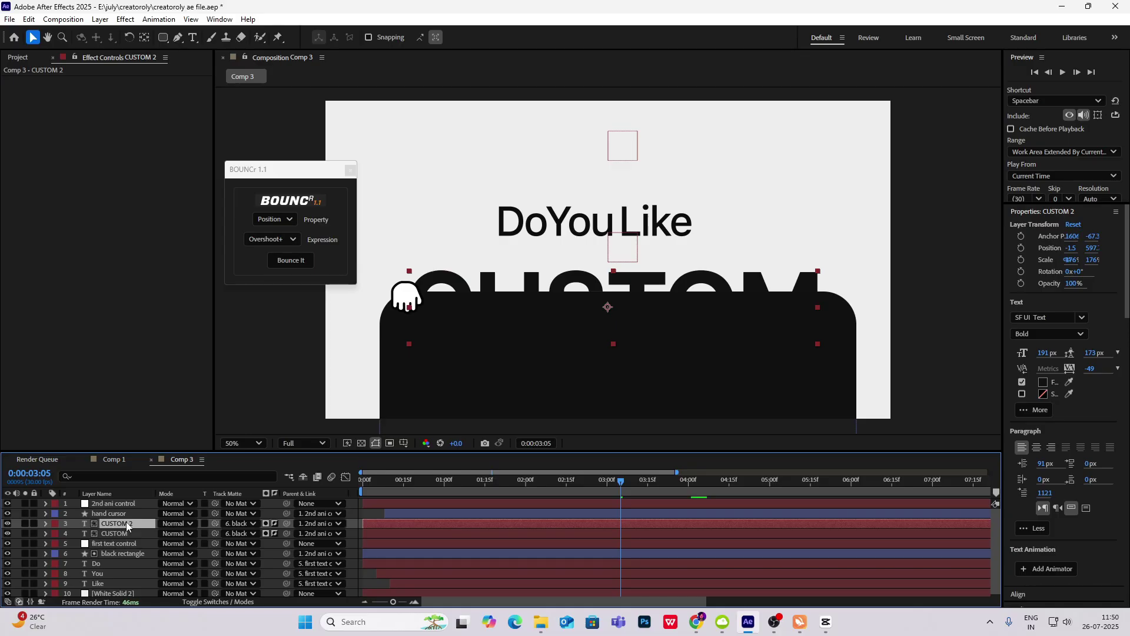
{"action": "left_click_drag", "start_coordinate": [126, 522], "coordinate": [125, 536]}
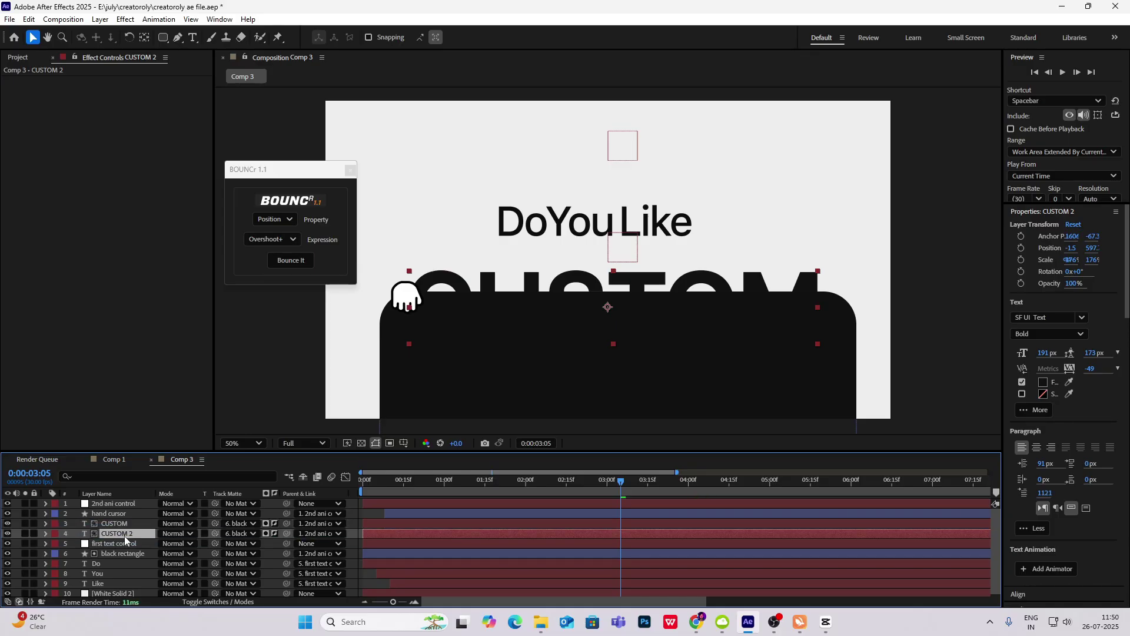
{"action": "left_click", "coordinate": [238, 534]}
{"action": "left_click", "coordinate": [242, 386]}
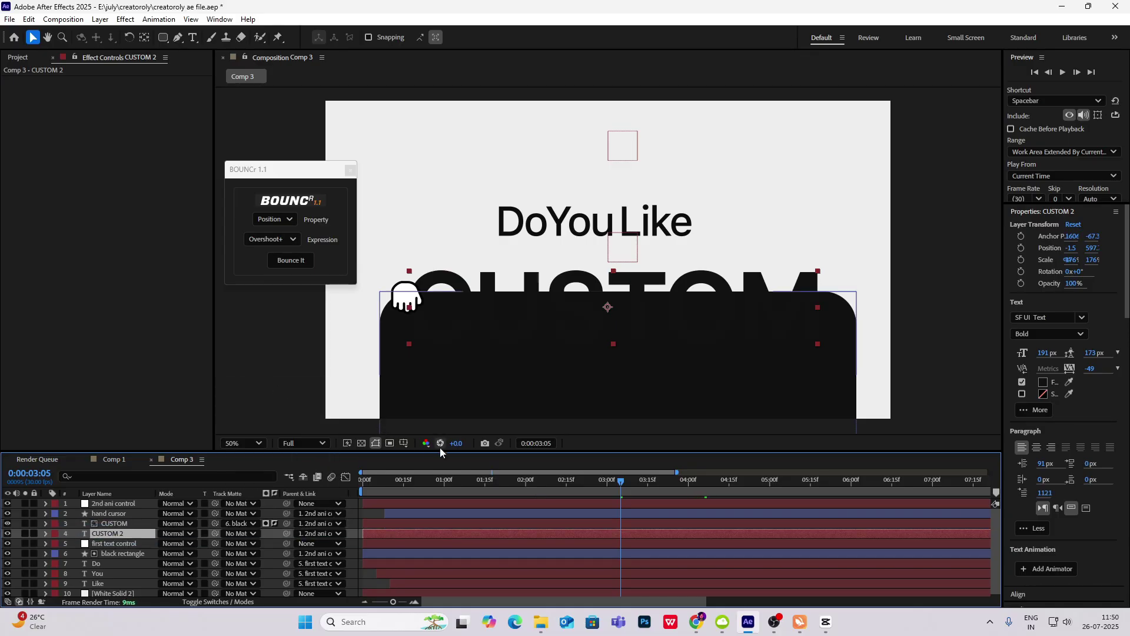
Step: Fill the CUSTOM 2 text with the off-white sampled from the background and scrub through the panel's rise to check it
{"action": "left_click", "coordinate": [1044, 382]}
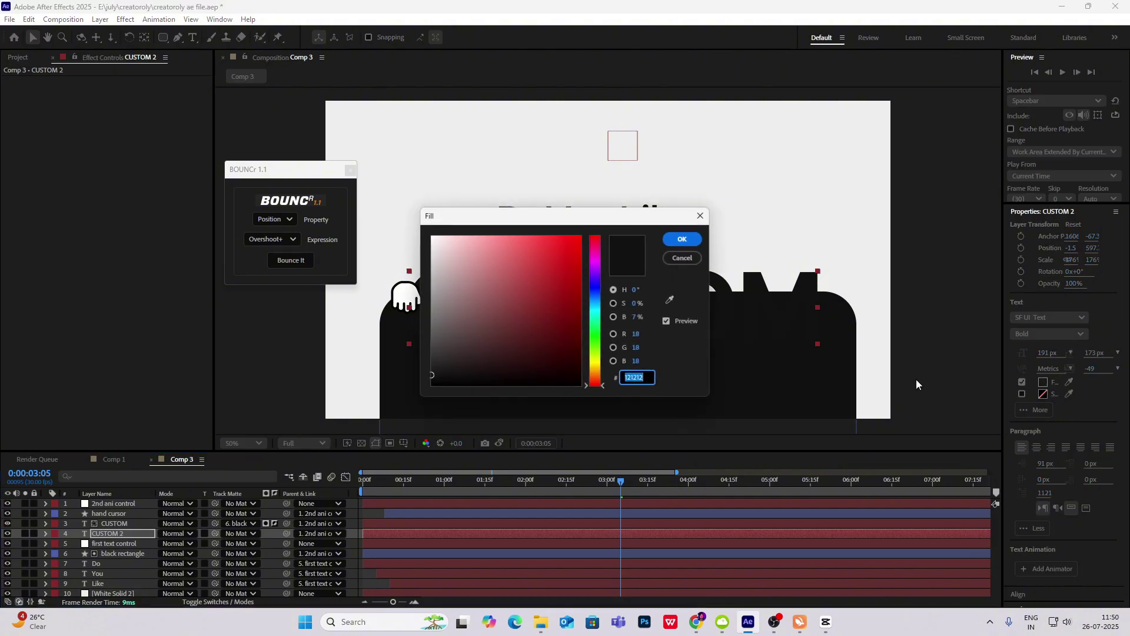
{"action": "left_click", "coordinate": [670, 300]}
{"action": "left_click", "coordinate": [686, 239]}
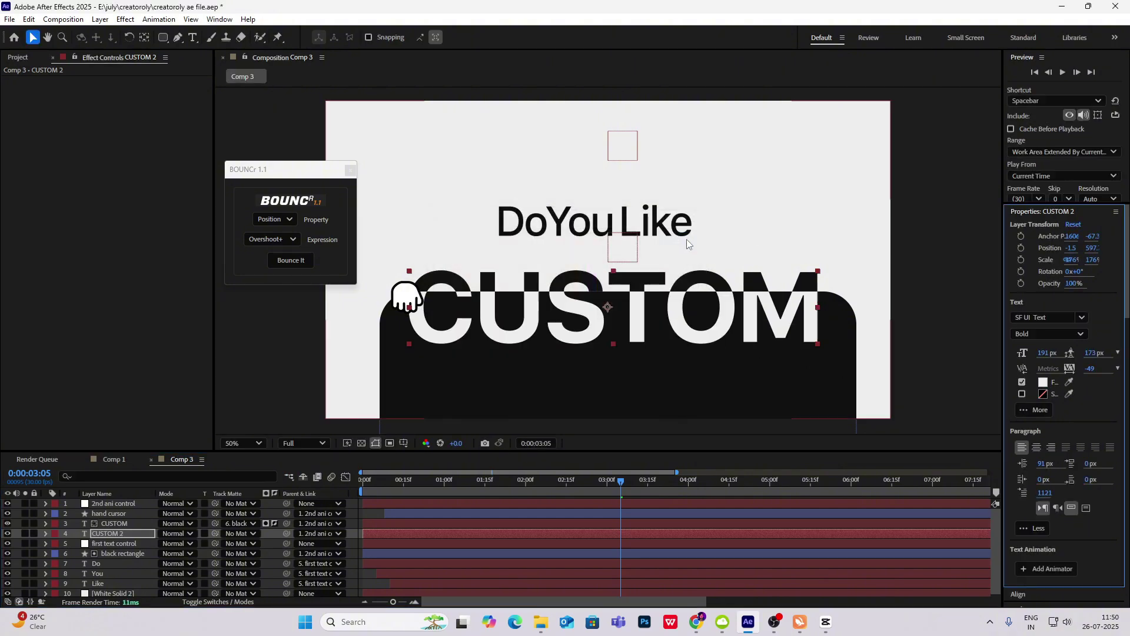
{"action": "left_click_drag", "start_coordinate": [620, 481], "coordinate": [585, 498]}
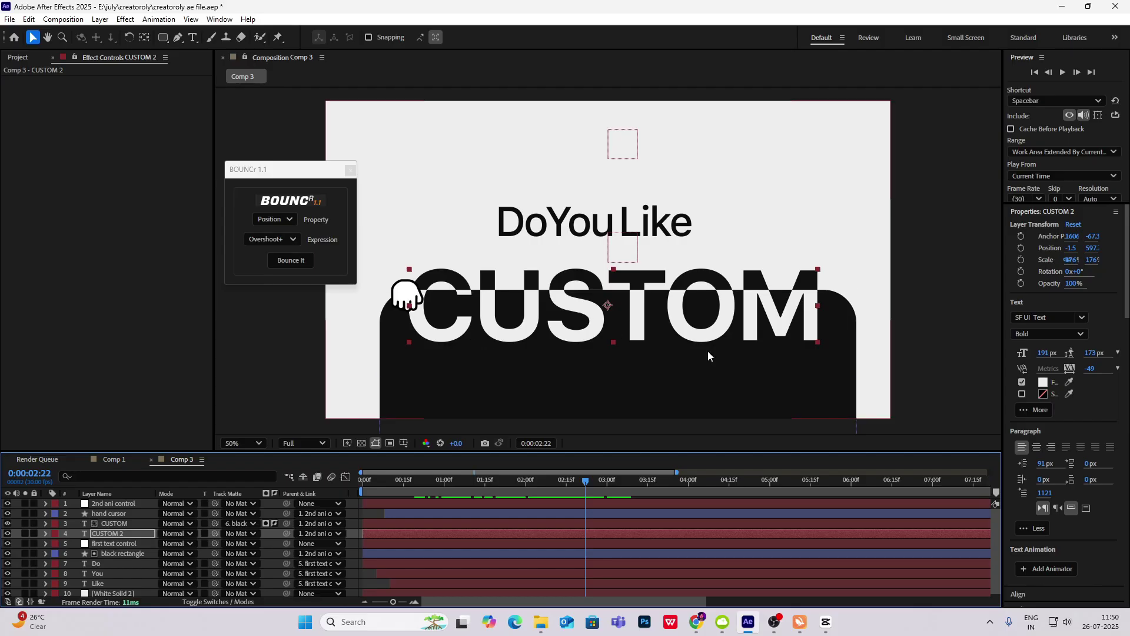
{"action": "left_click_drag", "start_coordinate": [587, 484], "coordinate": [603, 507]}
{"action": "scroll", "coordinate": [672, 291], "scroll_direction": "down", "scroll_amount": 2}
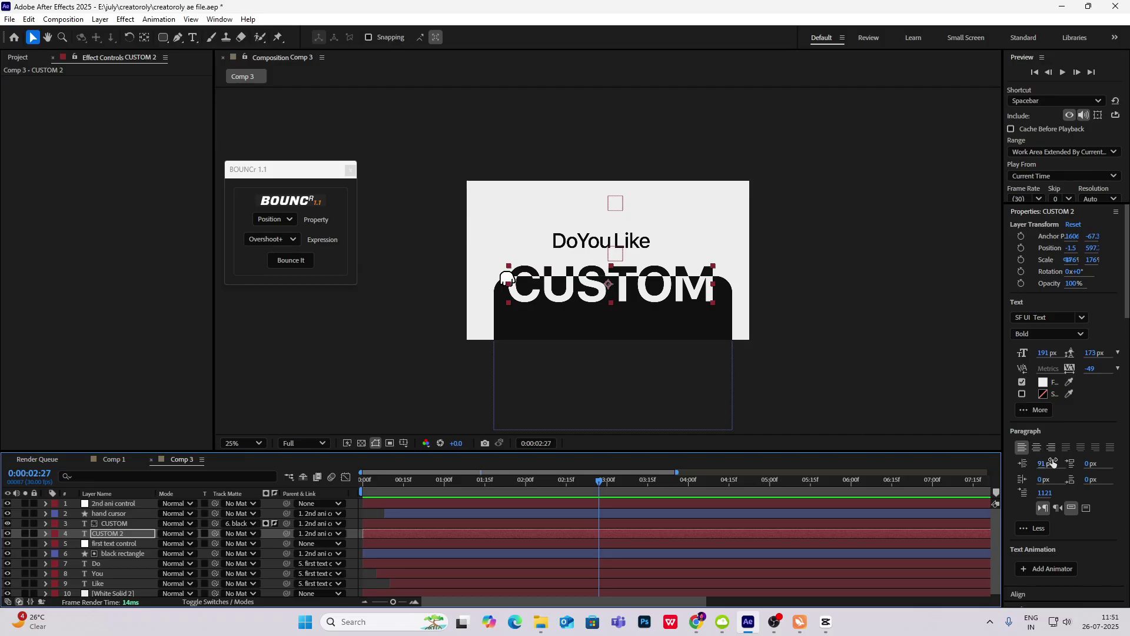
Step: Apply the "text fade up" preset to the CUSTOM and CUSTOM 2 layers at 0:00:02:08 and scrub through the fade
{"action": "left_click_drag", "start_coordinate": [598, 482], "coordinate": [545, 490]}
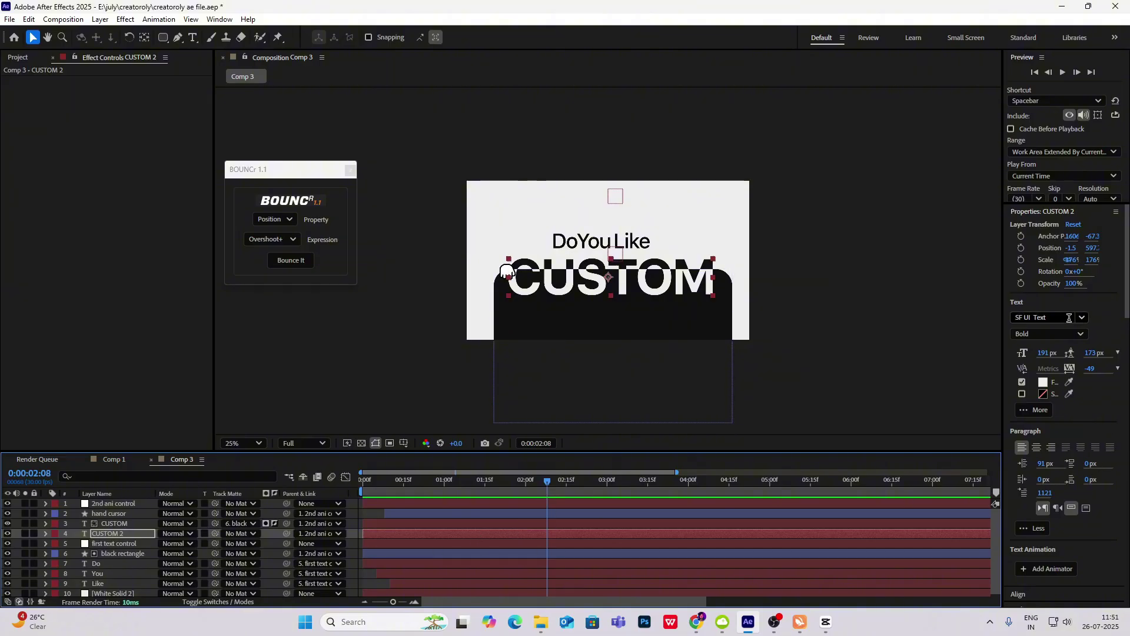
{"action": "scroll", "coordinate": [1122, 468], "scroll_direction": "down", "scroll_amount": 4}
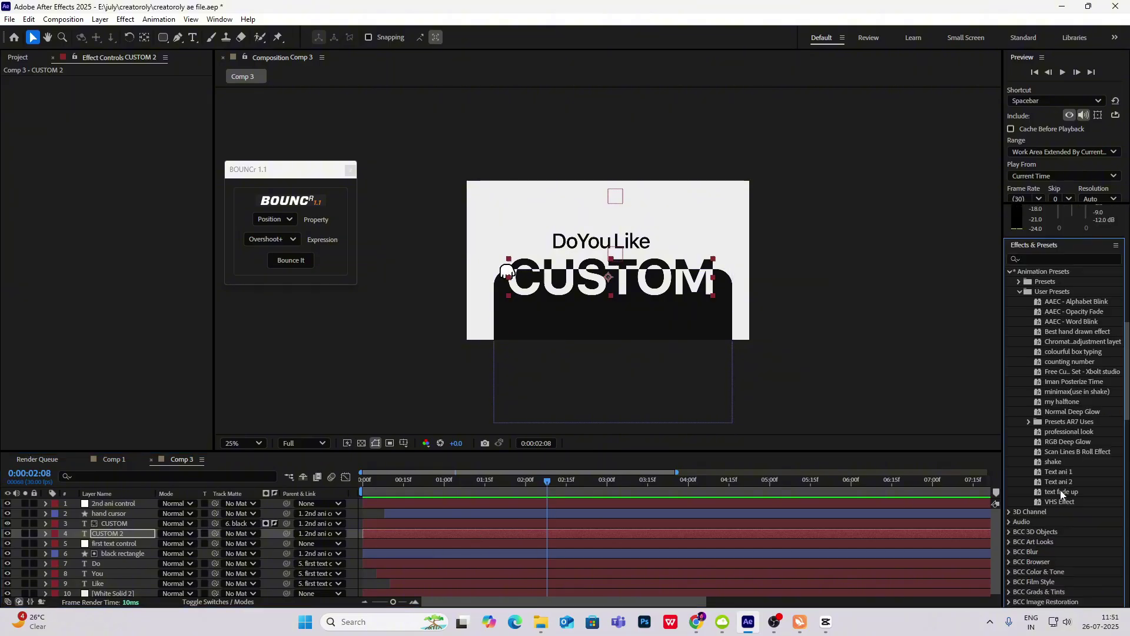
{"action": "left_click_drag", "start_coordinate": [1062, 493], "coordinate": [566, 531]}
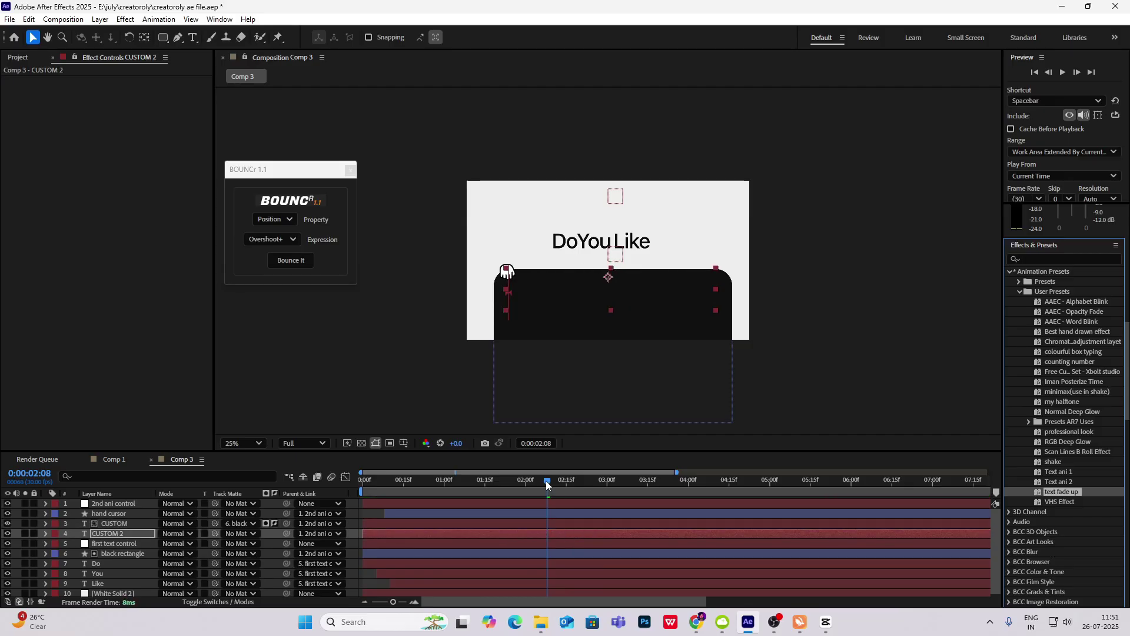
{"action": "left_click_drag", "start_coordinate": [546, 480], "coordinate": [593, 504]}
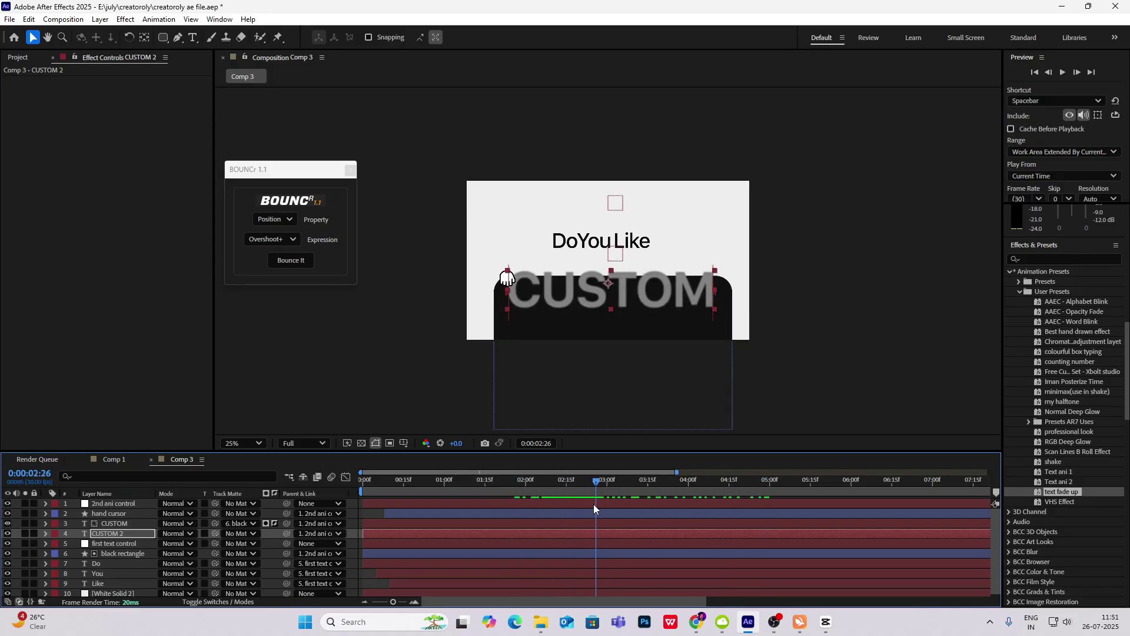
Step: Base the range selectors of the CUSTOM and CUSTOM 2 text animators on Characters
{"action": "left_click", "coordinate": [126, 523], "text": "shift"}
{"action": "key", "text": "u"}
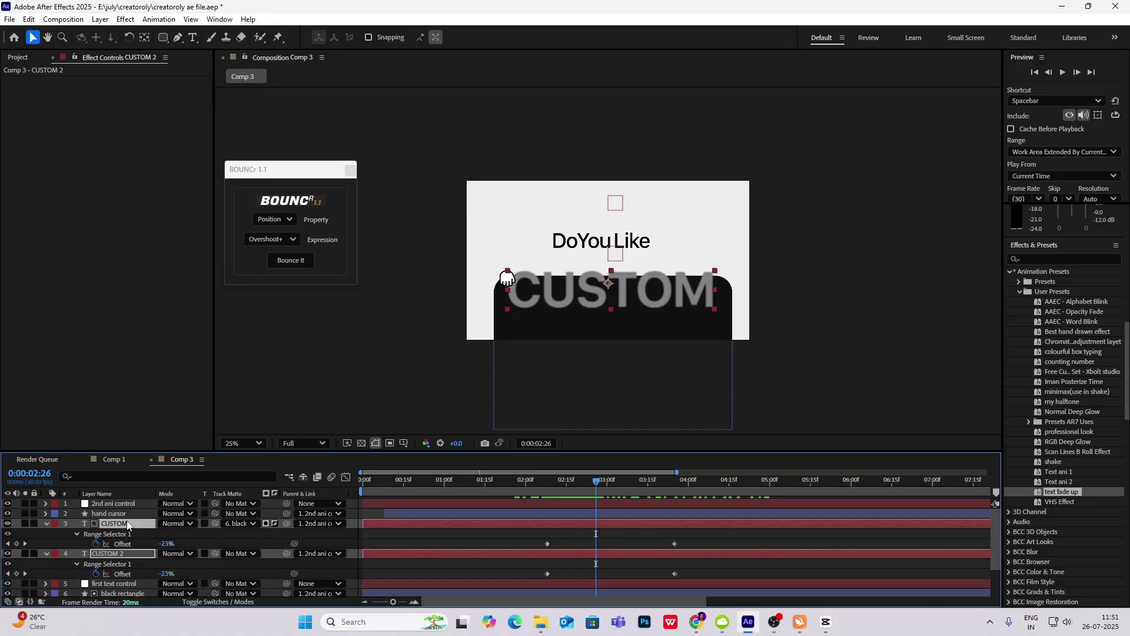
{"action": "key", "text": "u"}
{"action": "key", "text": "u"}
{"action": "left_click", "coordinate": [236, 571]}
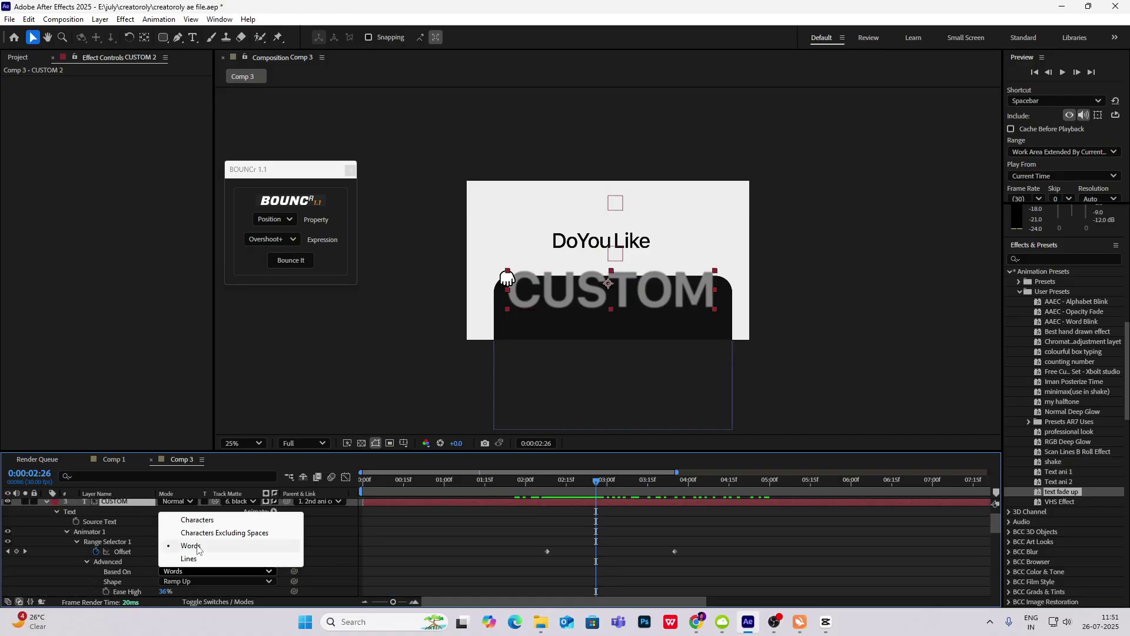
{"action": "left_click", "coordinate": [201, 523]}
Step: Play Comp 3 from the first frame to check the two-tone CUSTOM text reveal
{"action": "scroll", "coordinate": [167, 573], "scroll_direction": "down", "scroll_amount": 3}
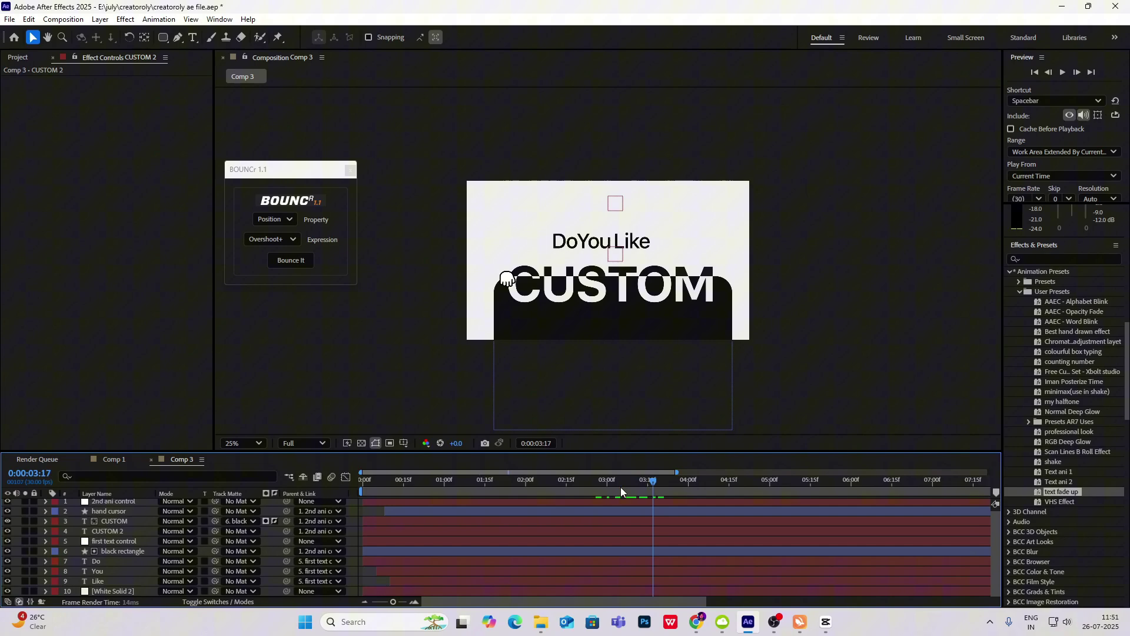
{"action": "left_click_drag", "start_coordinate": [620, 487], "coordinate": [327, 484]}
{"action": "key", "text": "space"}
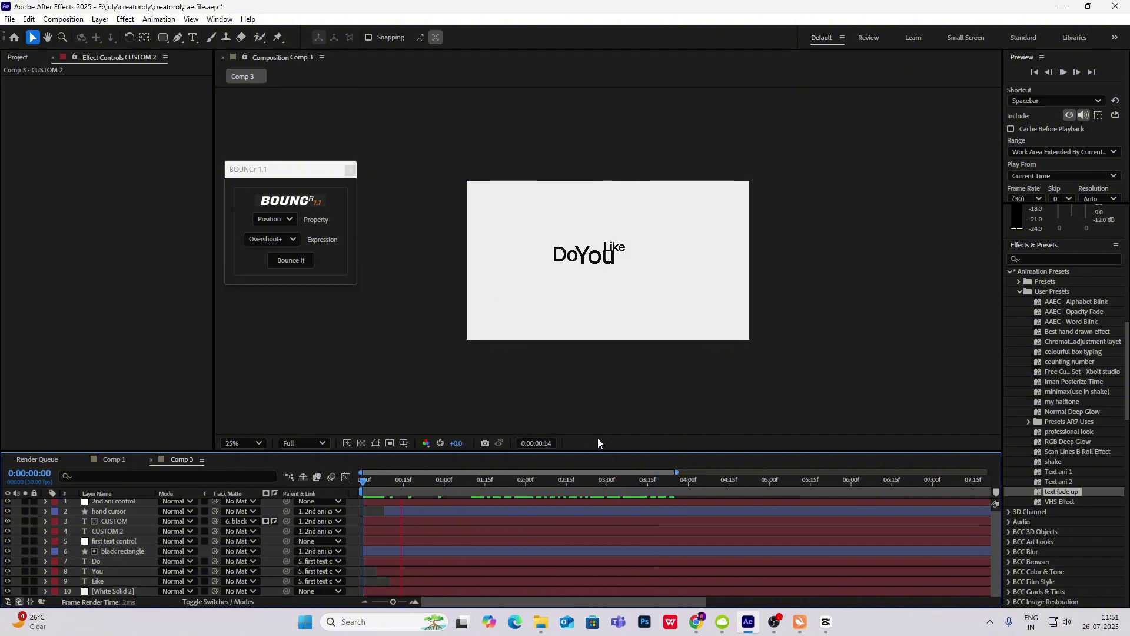
Step: Shift the CUSTOM and CUSTOM 2 layers slightly earlier in the timeline so their fade begins sooner, and return to the first frame
{"action": "left_click_drag", "start_coordinate": [608, 497], "coordinate": [545, 493]}
{"action": "left_click", "coordinate": [531, 277]}
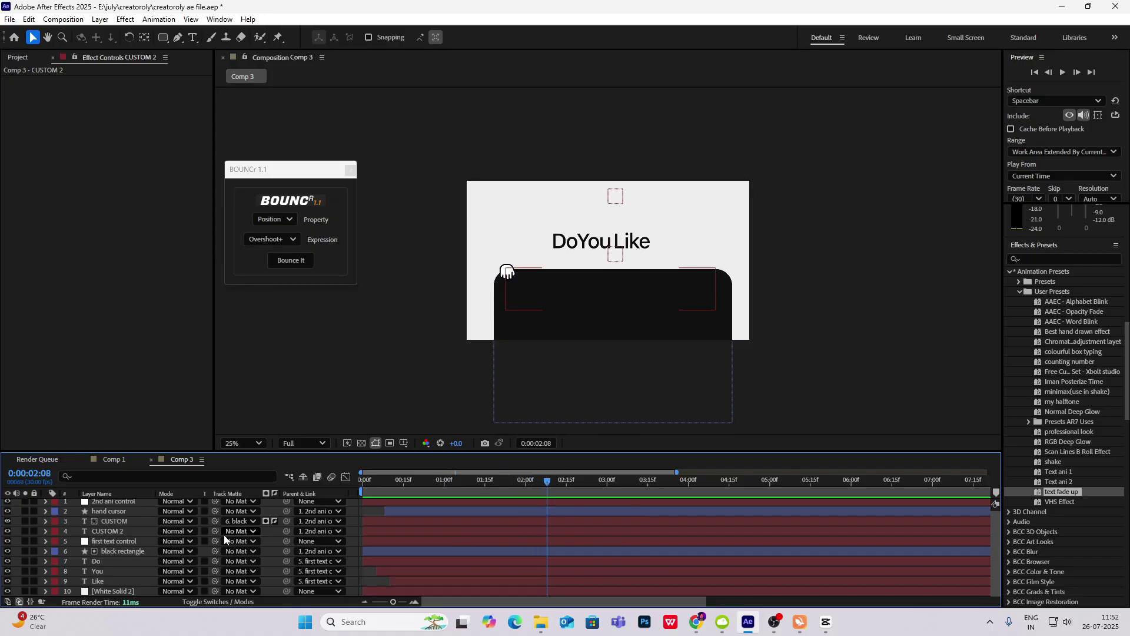
{"action": "left_click", "coordinate": [133, 520]}
{"action": "left_click", "coordinate": [124, 534], "text": "ctrl"}
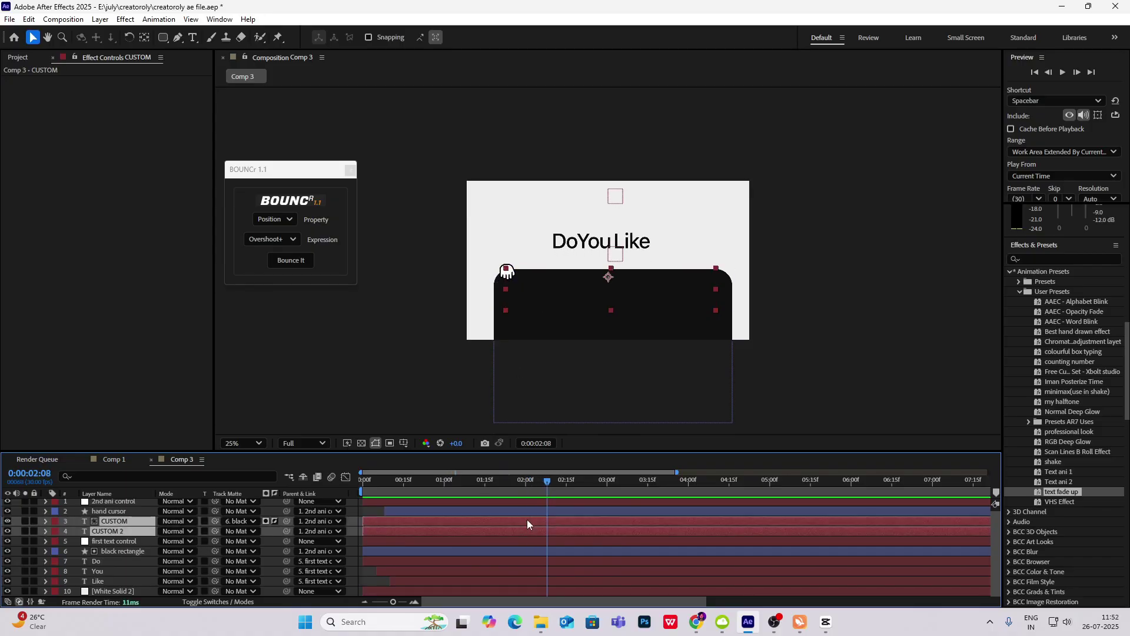
{"action": "left_click_drag", "start_coordinate": [528, 521], "coordinate": [502, 525]}
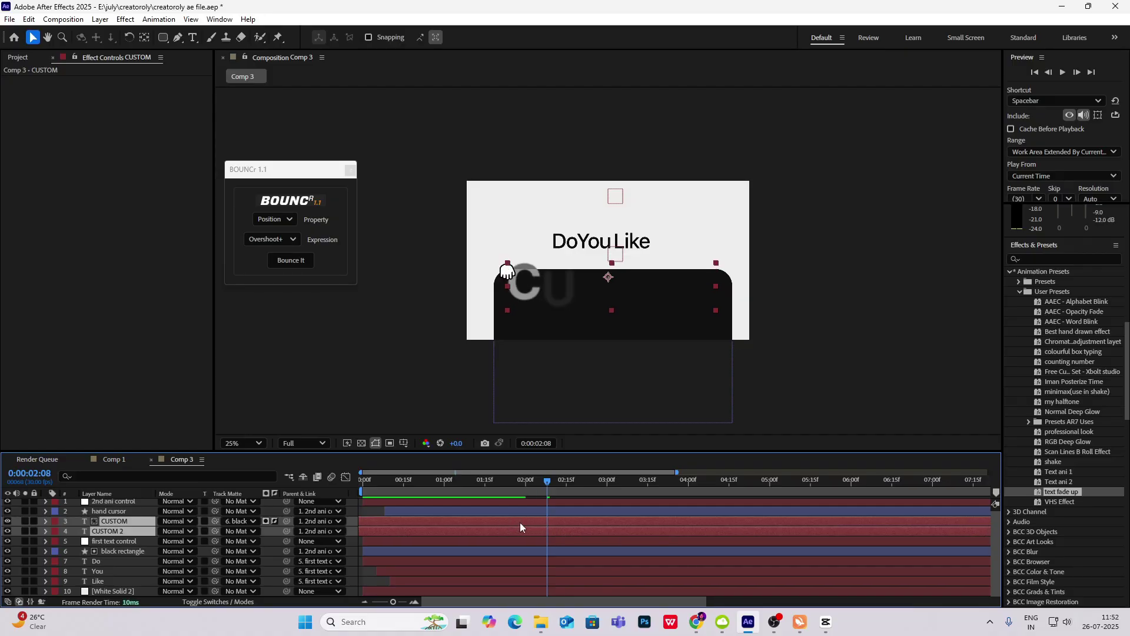
{"action": "left_click_drag", "start_coordinate": [553, 479], "coordinate": [275, 506]}
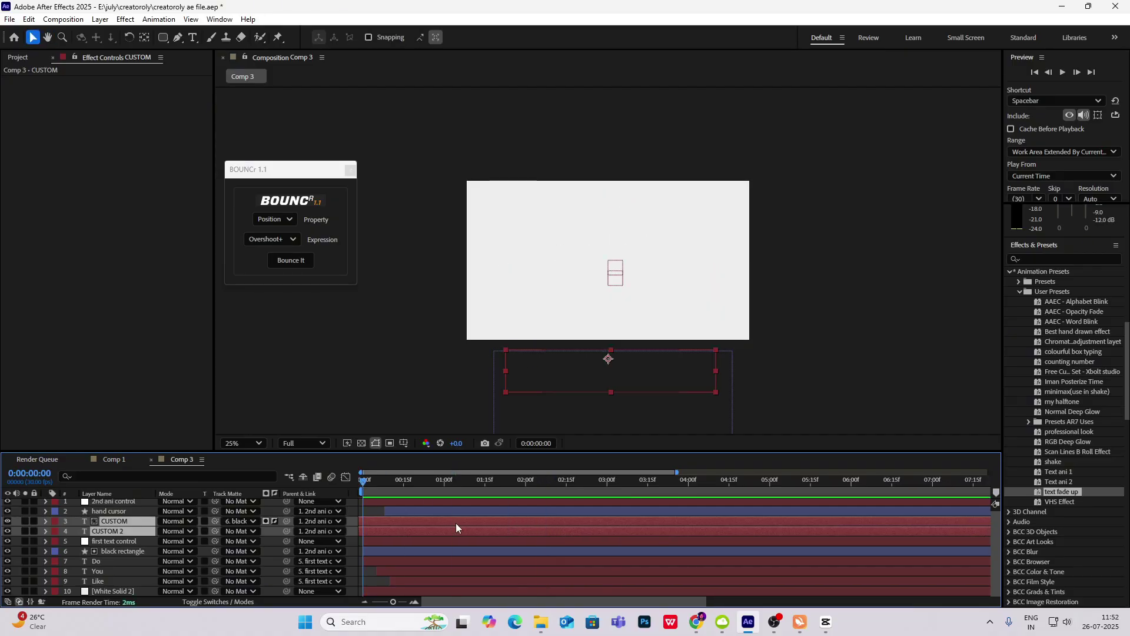
Step: Move the ending Offset keyframes of CUSTOM and CUSTOM 2 to about 0:00:02:26 and preview the faster text reveal
{"action": "key", "text": "u"}
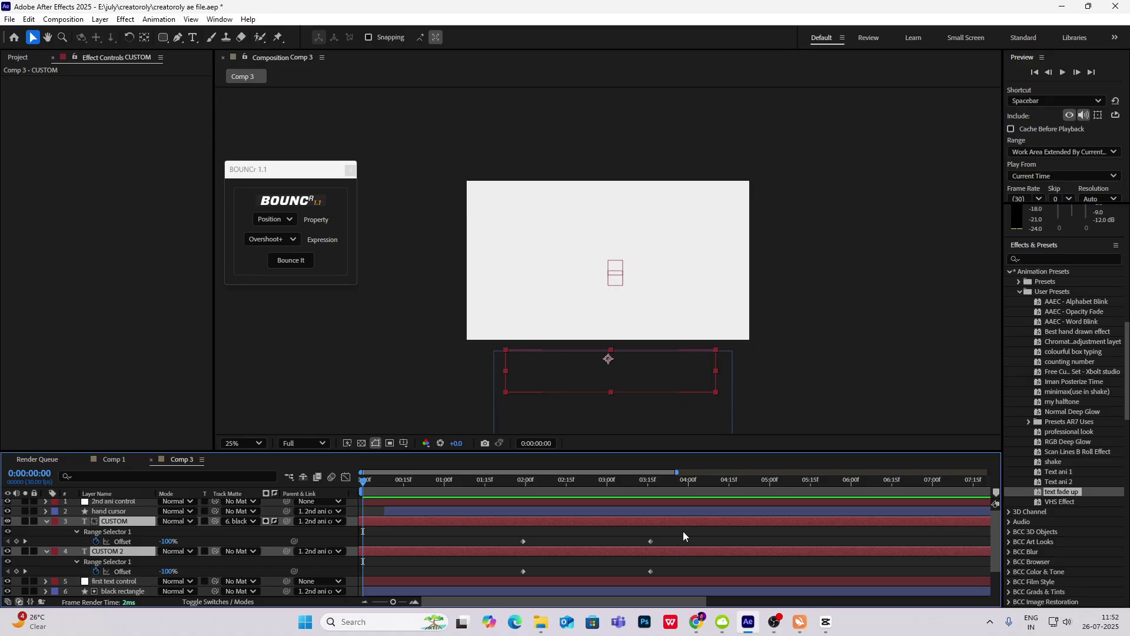
{"action": "left_click_drag", "start_coordinate": [684, 535], "coordinate": [598, 554]}
{"action": "key", "text": "space"}
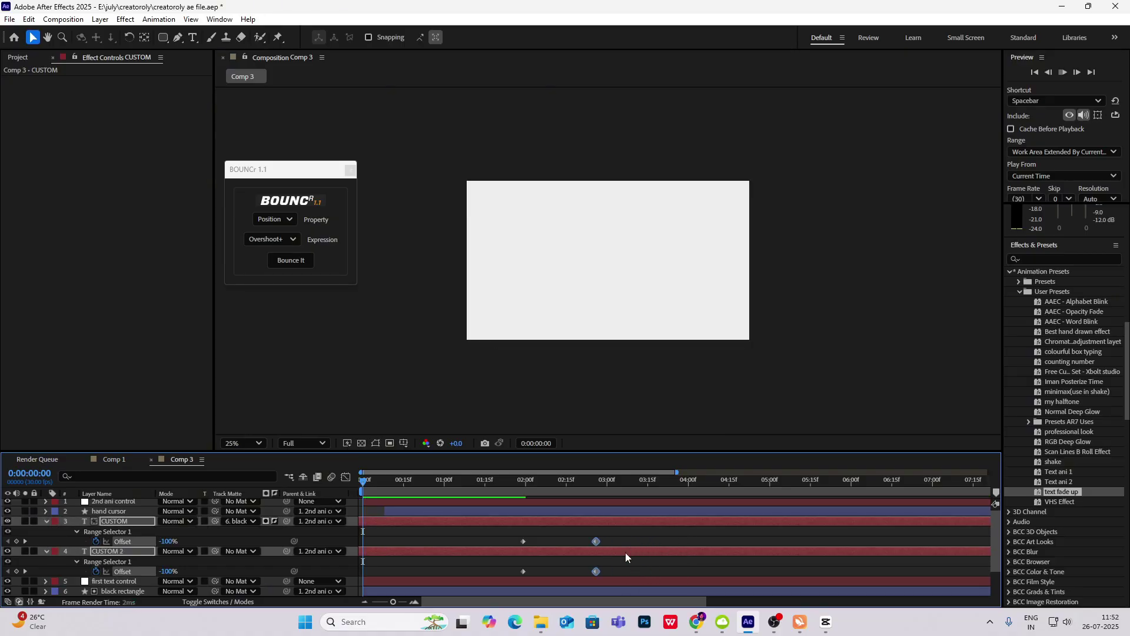
{"action": "left_click", "coordinate": [638, 479]}
{"action": "left_click_drag", "start_coordinate": [633, 482], "coordinate": [445, 489]}
{"action": "key", "text": "space"}
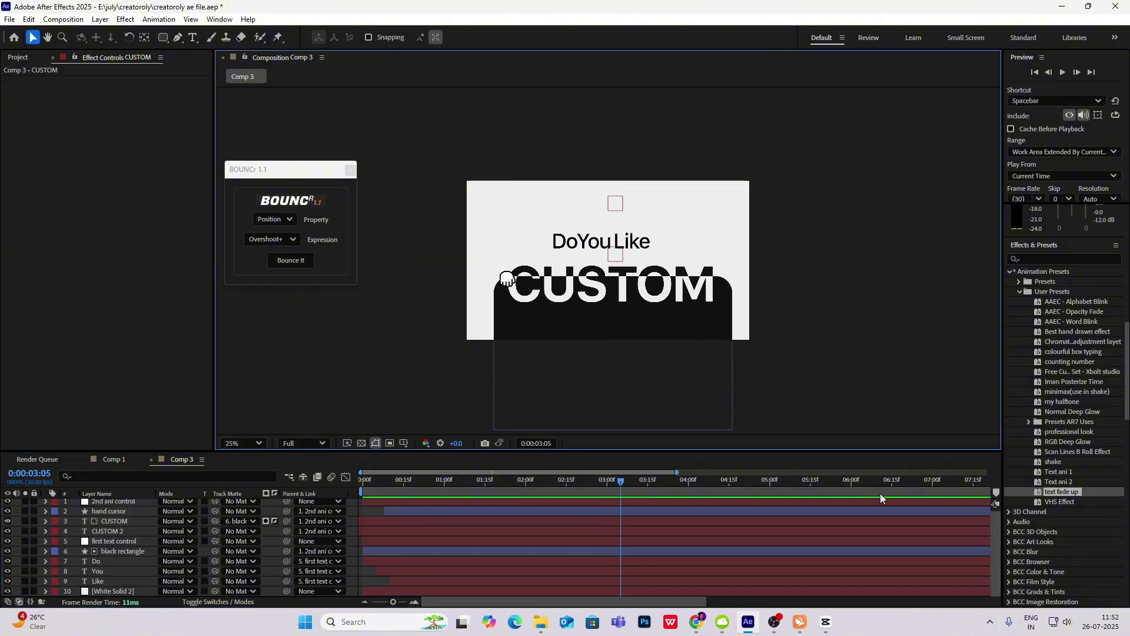
Step: Switch to CapCut, scrub the reference clip to 00:00:01:22 to study the EMOJIS? shot, and return to After Effects
{"action": "left_click", "coordinate": [826, 622]}
{"action": "left_click_drag", "start_coordinate": [177, 418], "coordinate": [222, 433]}
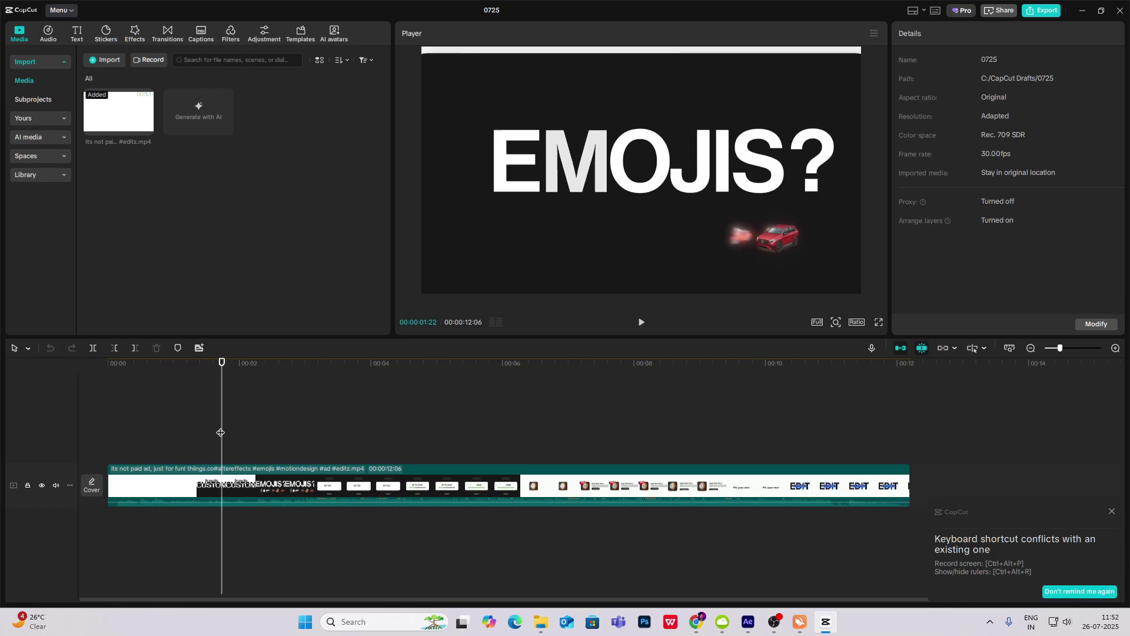
{"action": "left_click", "coordinate": [834, 631]}
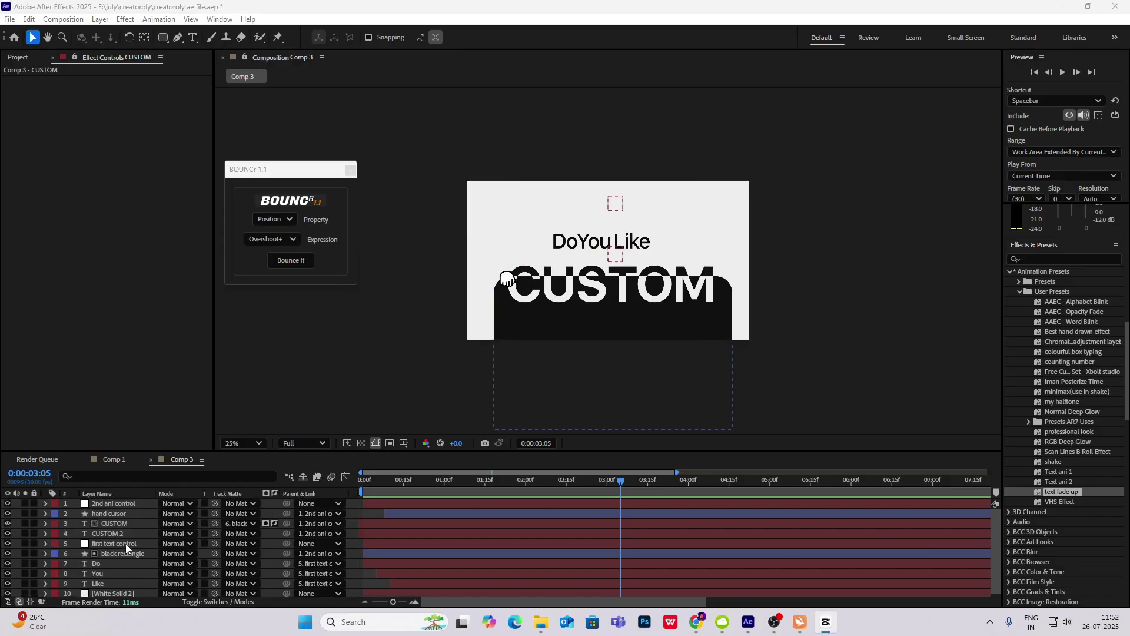
Step: Add a new text layer reading "M" to Comp 3
{"action": "right_click", "coordinate": [820, 301]}
{"action": "mouse_move", "coordinate": [850, 311]}
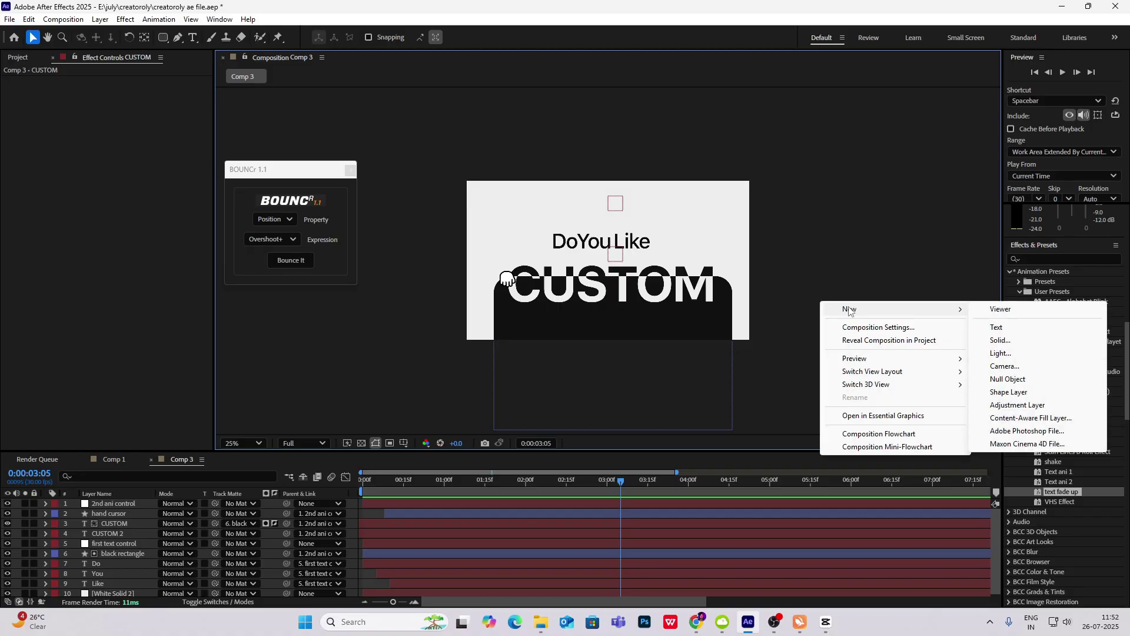
{"action": "left_click", "coordinate": [998, 327]}
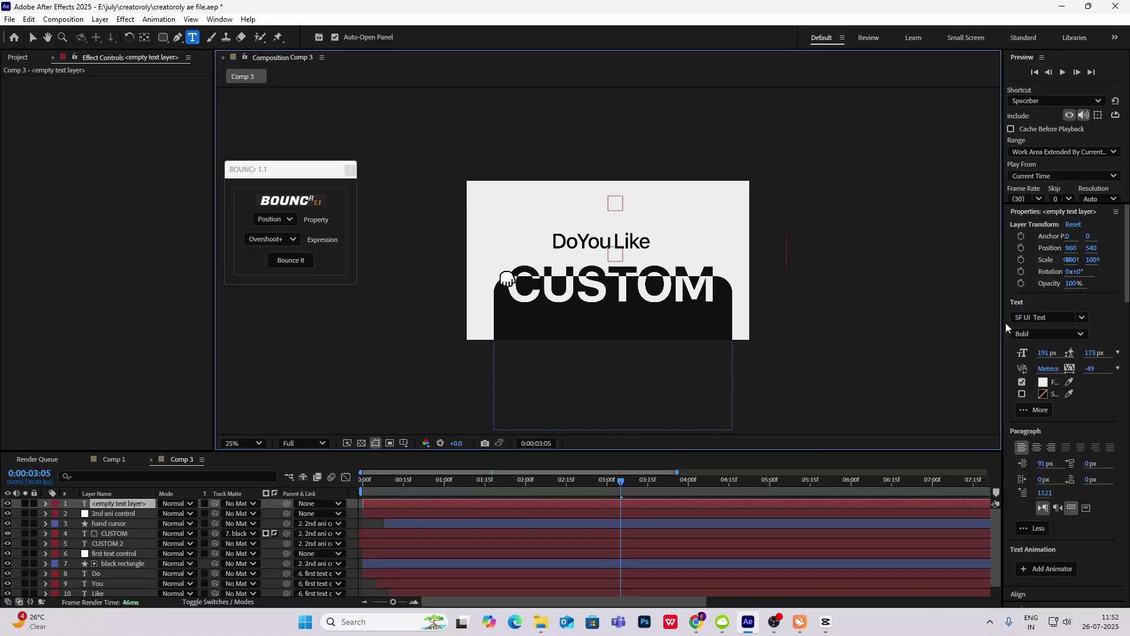
{"action": "type", "text": "M"}
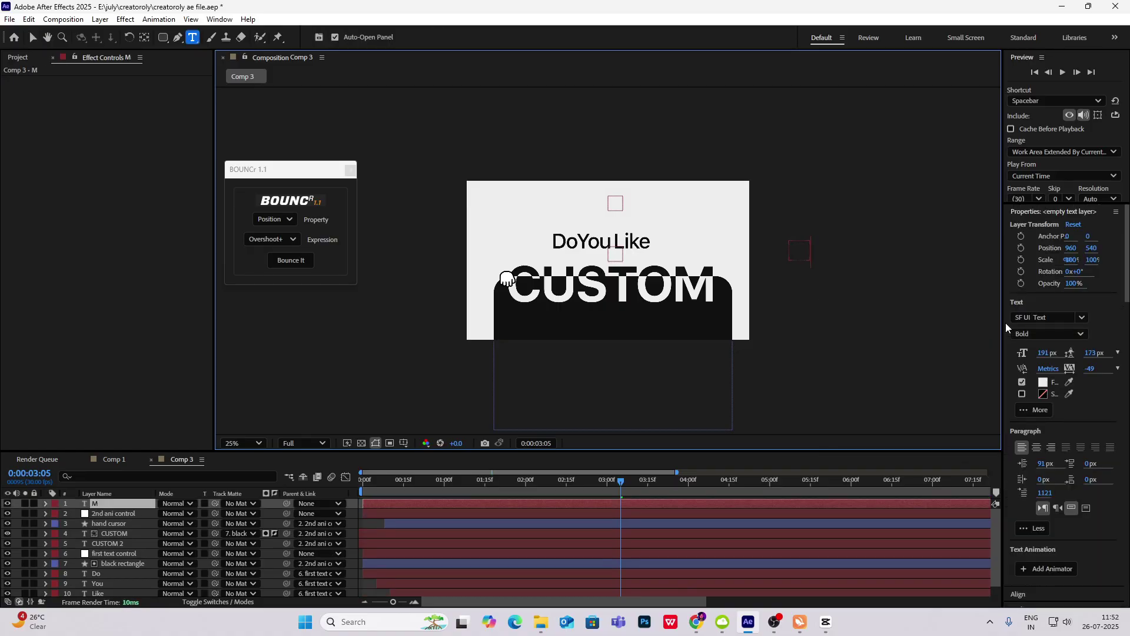
{"action": "left_click", "coordinate": [32, 38]}
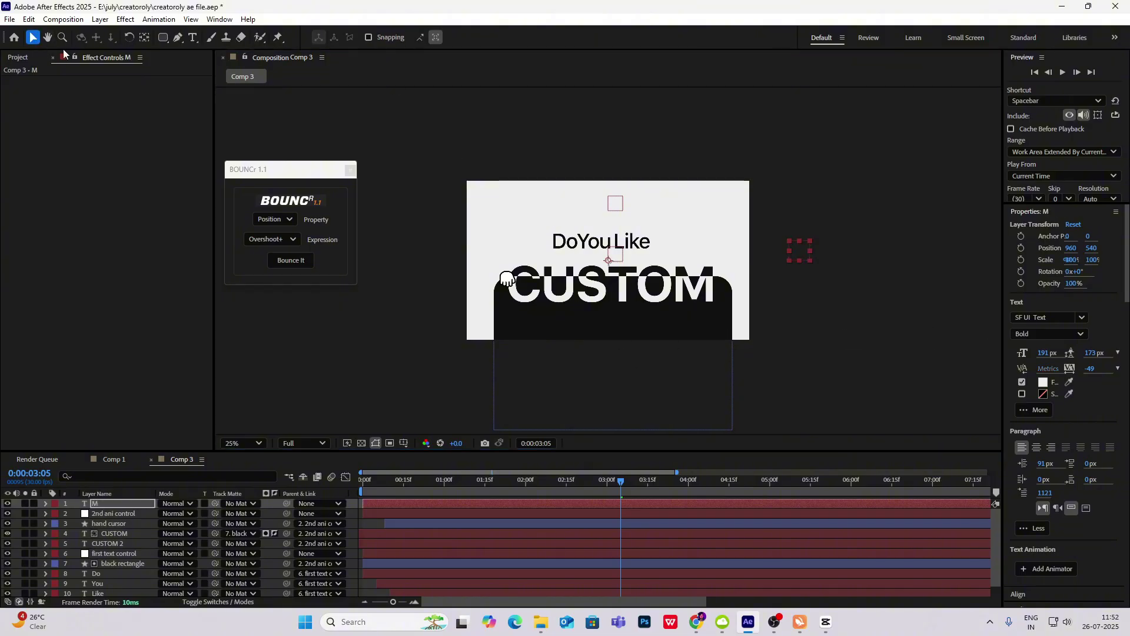
Step: Move the M text above the last letter of CUSTOM and fill it with the near-black sampled from the composition
{"action": "mouse_move", "coordinate": [810, 260]}
{"action": "left_mouse_down"}
{"action": "mouse_move", "coordinate": [868, 248]}
{"action": "mouse_move", "coordinate": [732, 288]}
{"action": "mouse_move", "coordinate": [790, 256]}
{"action": "left_mouse_up"}
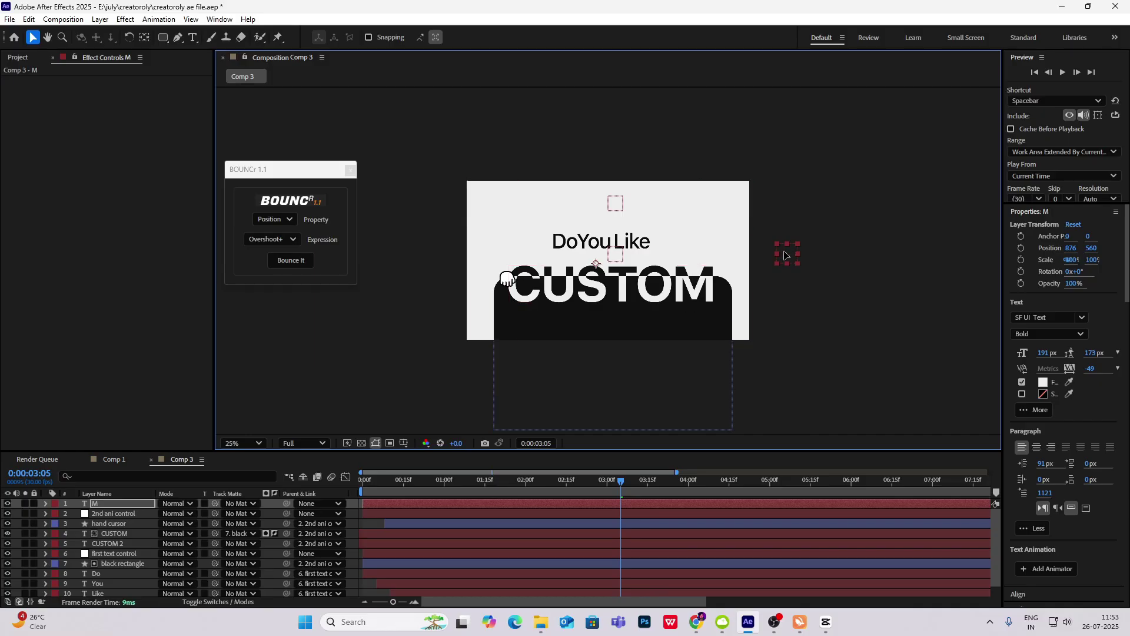
{"action": "left_click_drag", "start_coordinate": [785, 255], "coordinate": [698, 245]}
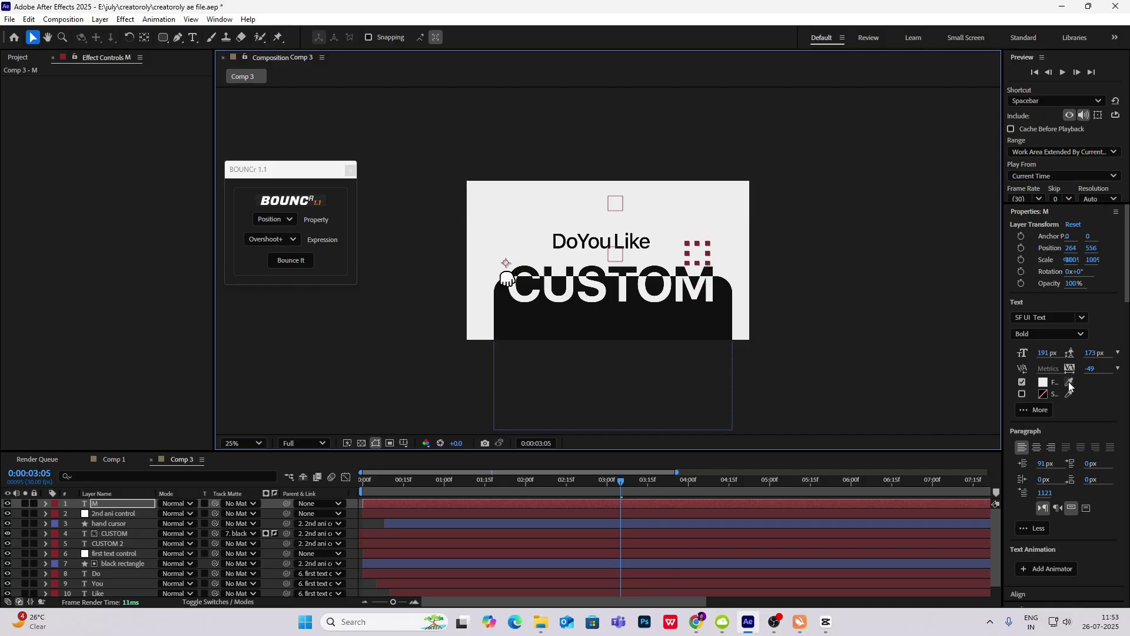
{"action": "left_click", "coordinate": [1069, 383]}
{"action": "left_click", "coordinate": [682, 273]}
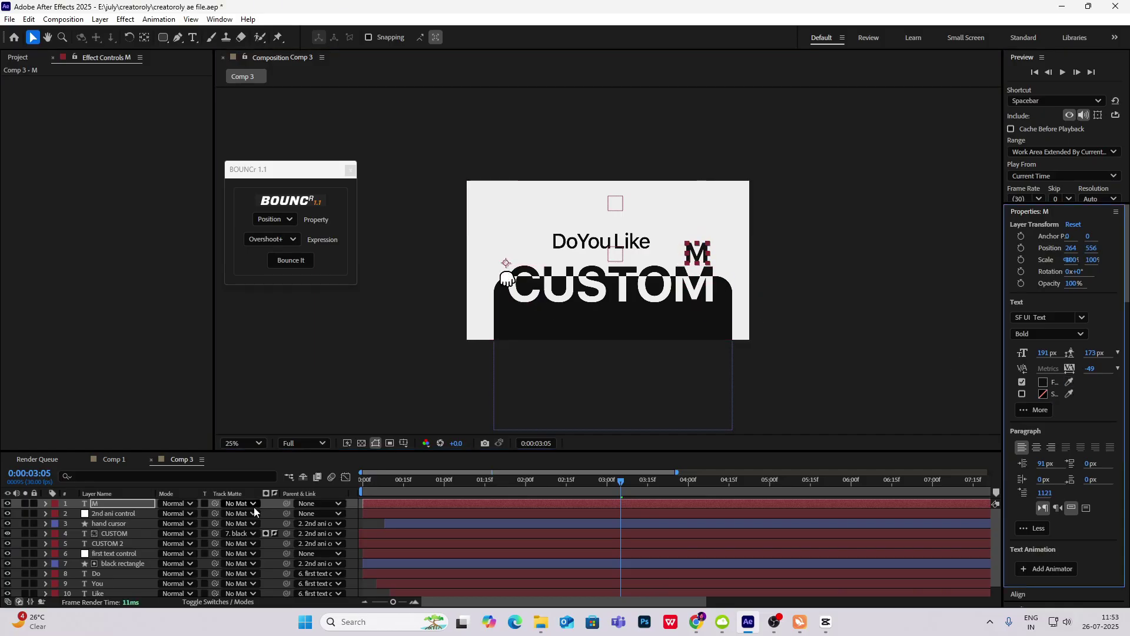
Step: Check the CUSTOM layer's scale and set the M layer's scale to the same 176%
{"action": "left_click", "coordinate": [125, 534]}
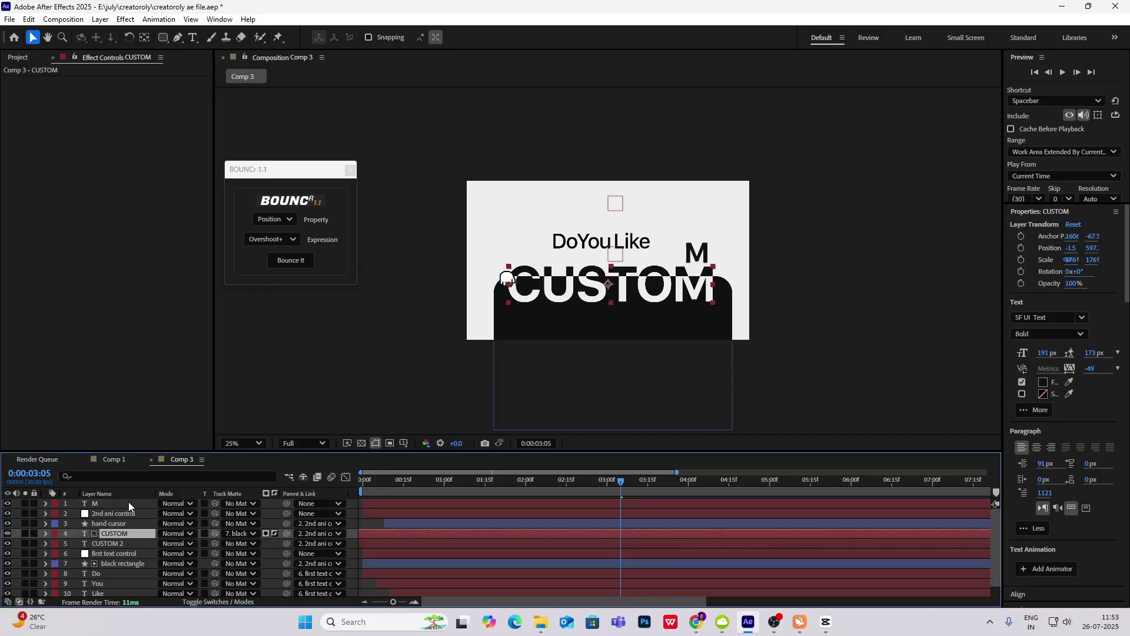
{"action": "left_click", "coordinate": [129, 503]}
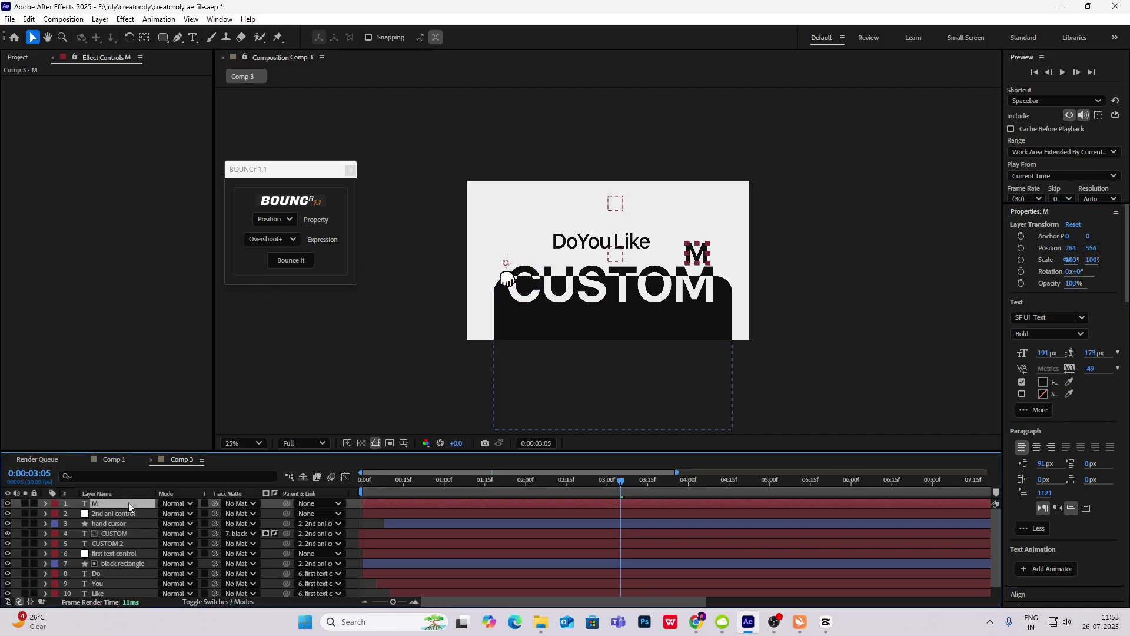
{"action": "left_click", "coordinate": [124, 534]}
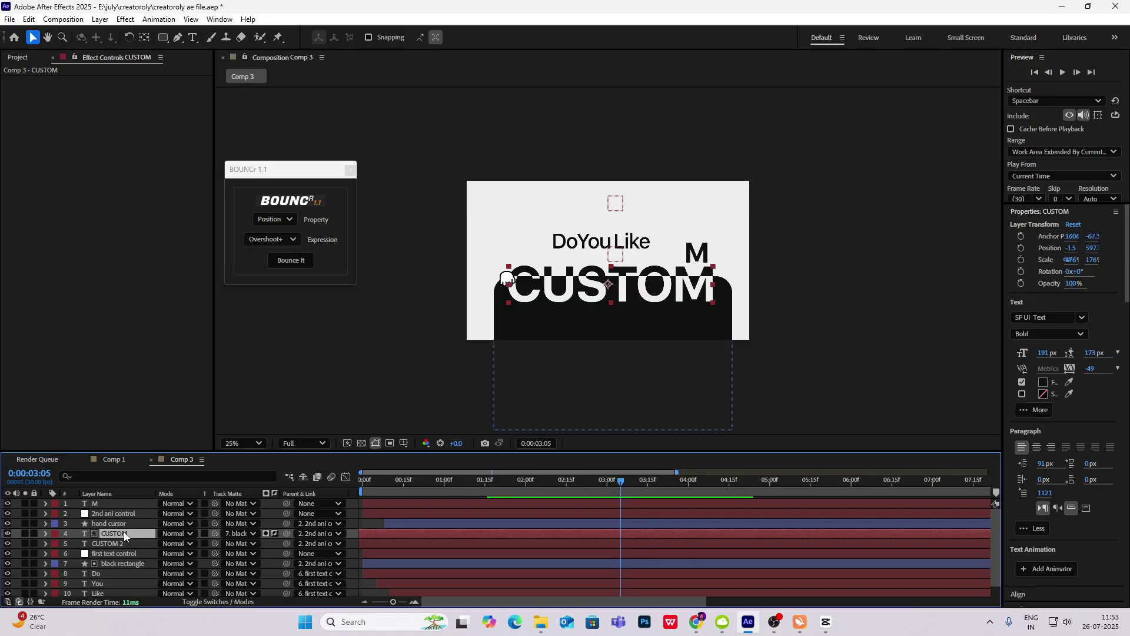
{"action": "key", "text": "s"}
{"action": "key", "text": "s"}
{"action": "left_click", "coordinate": [116, 506]}
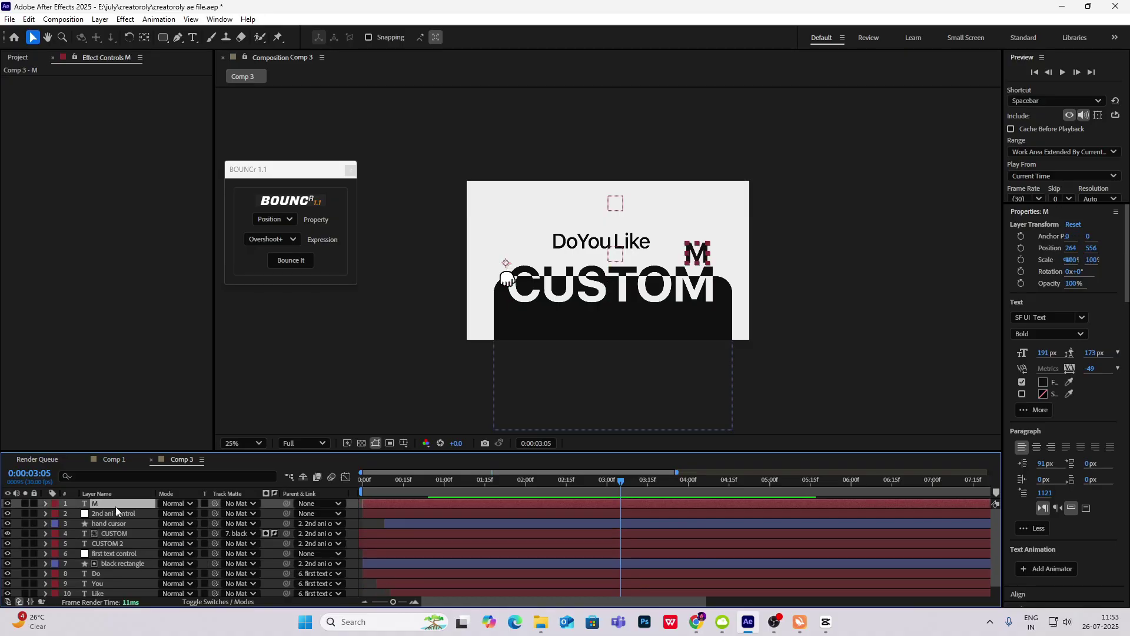
{"action": "key", "text": "s"}
{"action": "left_click", "coordinate": [183, 514]}
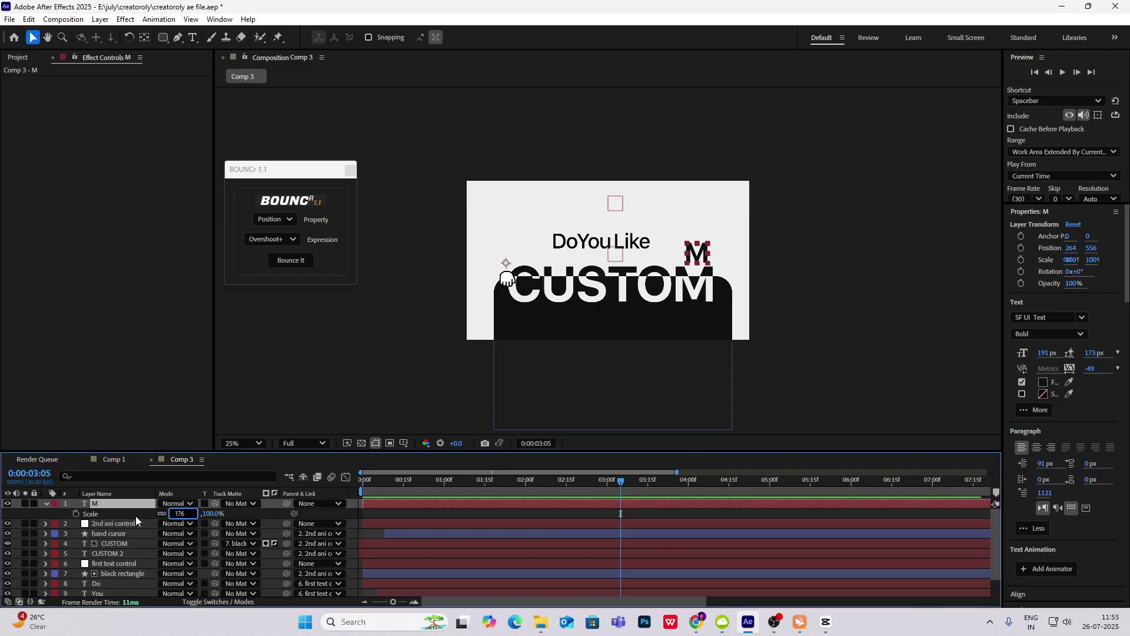
{"action": "type", "text": "176"}
{"action": "key", "text": "Return"}
Step: Lay the M over the last letter of CUSTOM to compare their size, and move it back above the word
{"action": "scroll", "coordinate": [694, 316], "scroll_direction": "up", "scroll_amount": 3}
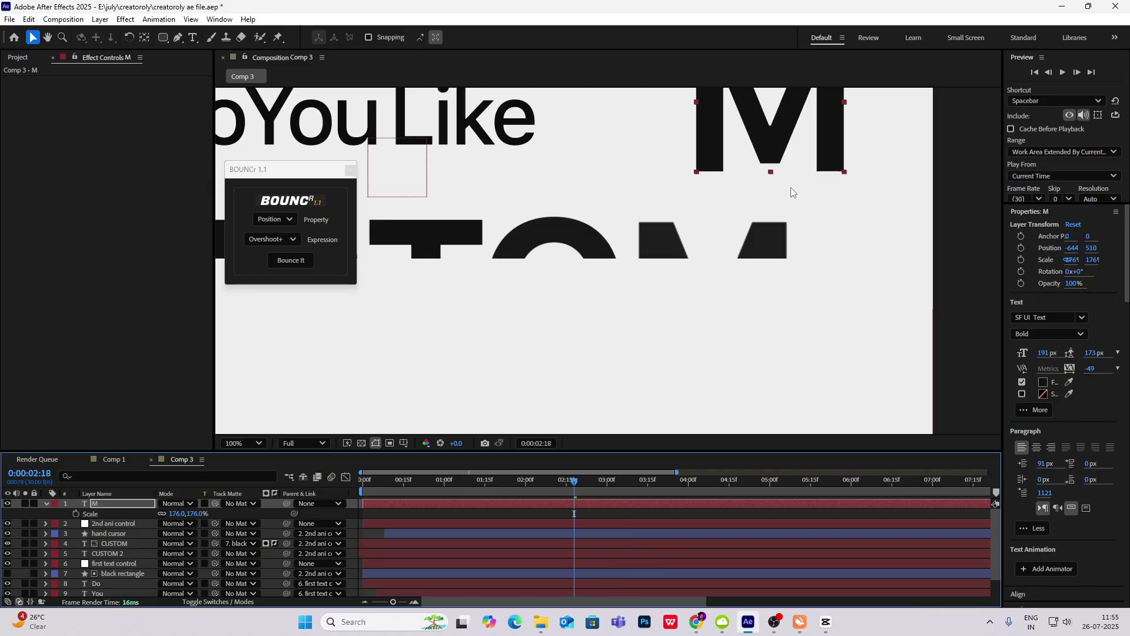
{"action": "left_click_drag", "start_coordinate": [764, 132], "coordinate": [707, 325]}
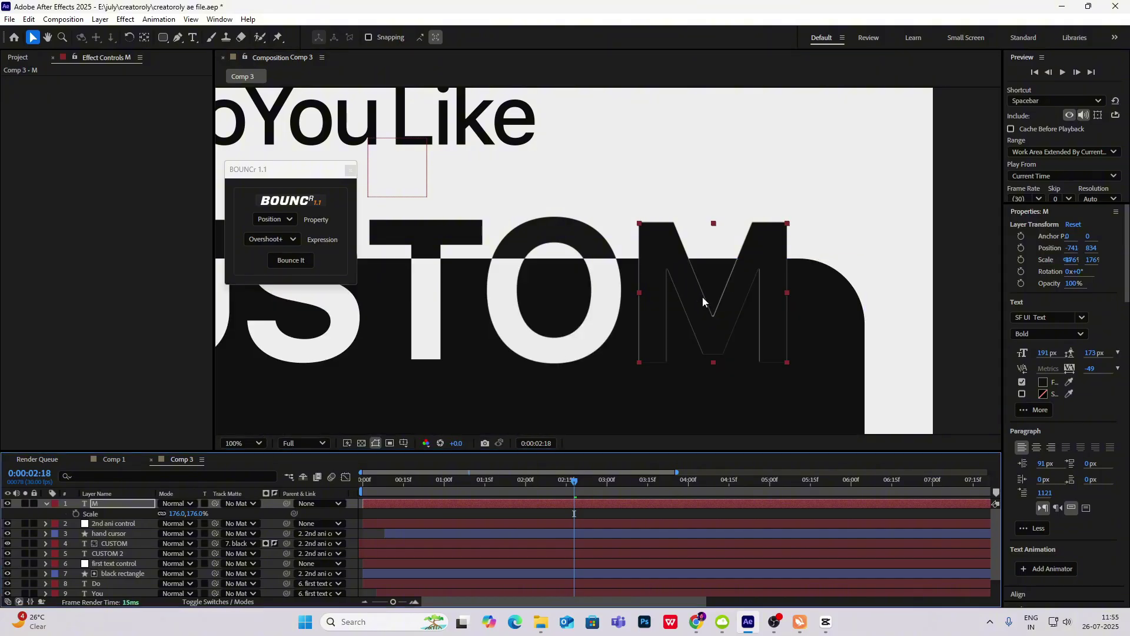
{"action": "left_click_drag", "start_coordinate": [703, 301], "coordinate": [767, 144]}
Step: Duplicate the M text layer, naming the original "M black" and the copy "M white"
{"action": "key", "text": "comma"}
{"action": "key", "text": "comma"}
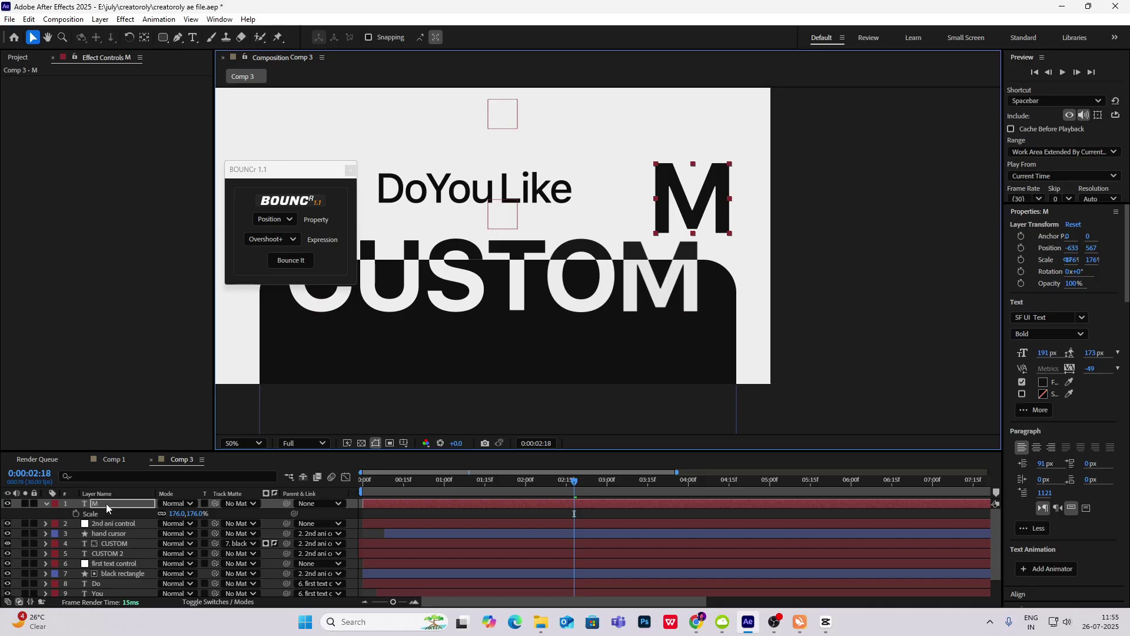
{"action": "key", "text": "ctrl+d"}
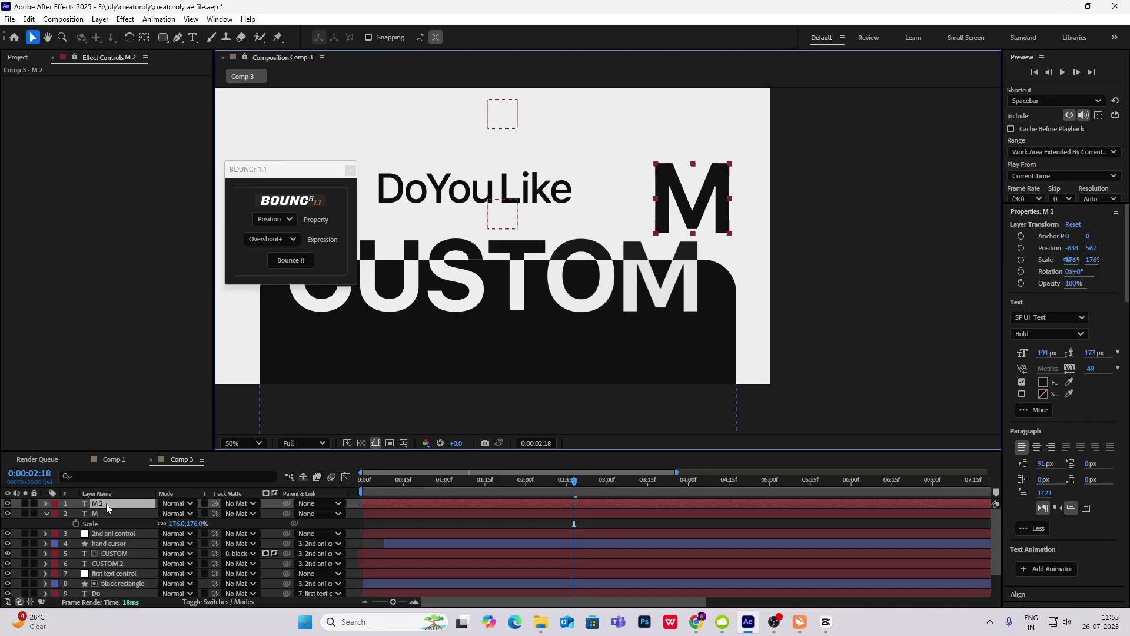
{"action": "left_click", "coordinate": [100, 513]}
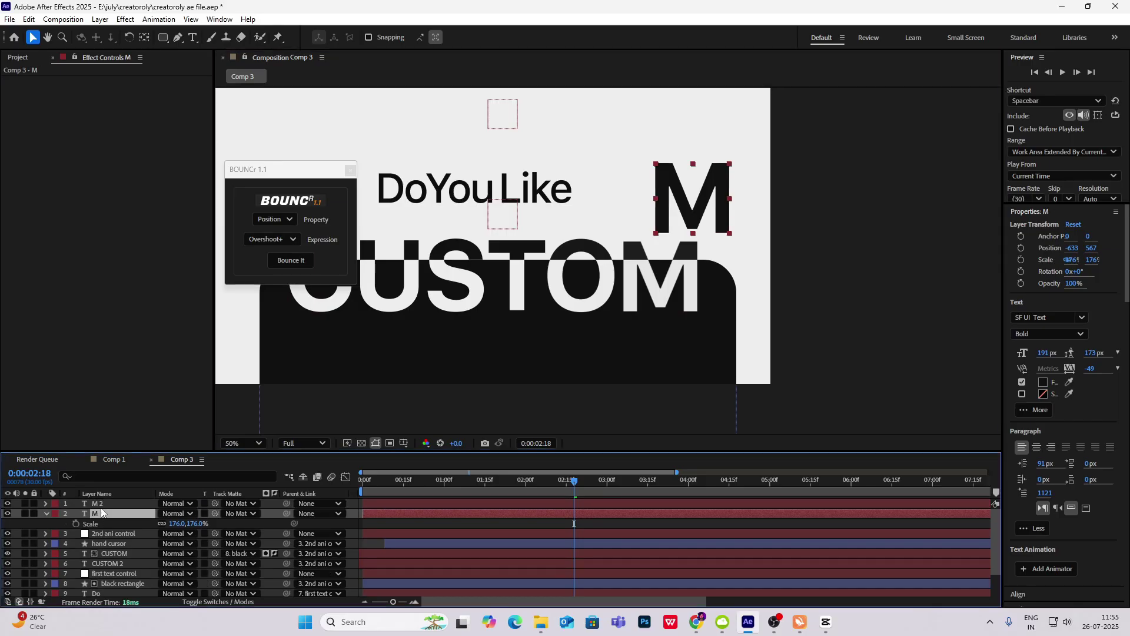
{"action": "key", "text": "Return"}
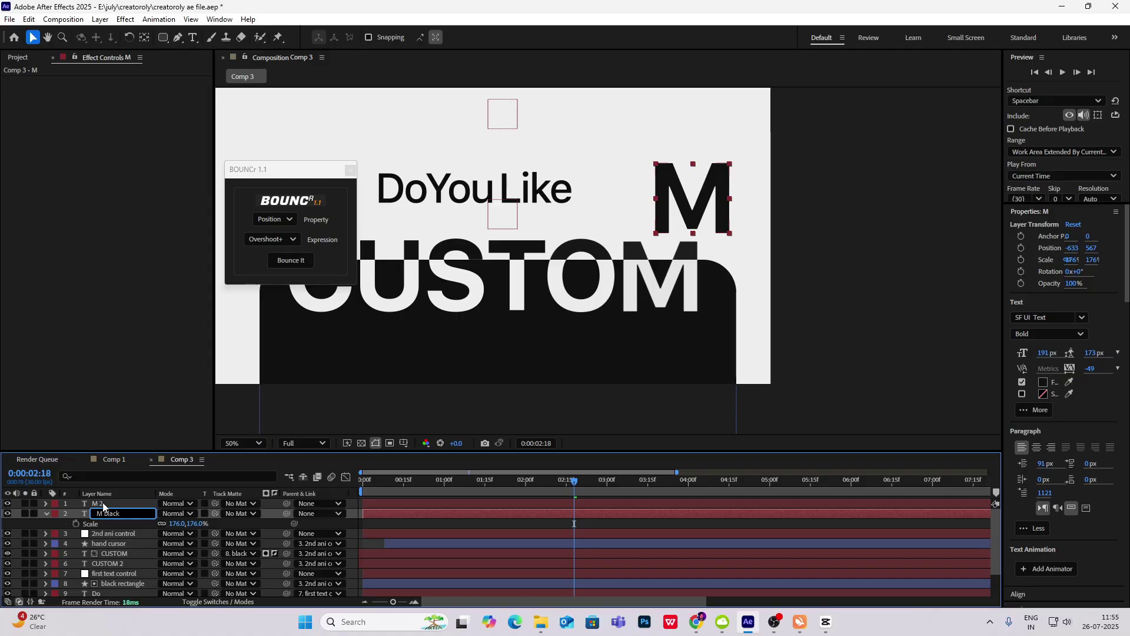
{"action": "left_click", "coordinate": [106, 505]}
{"action": "key", "text": "Return"}
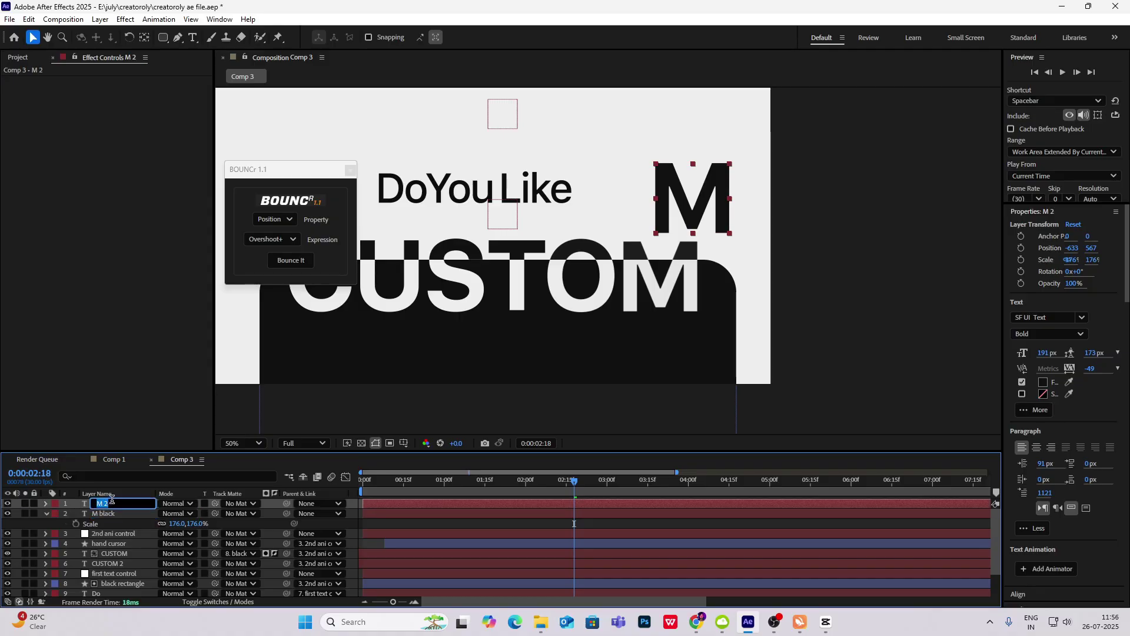
{"action": "type", "text": "M white"}
{"action": "key", "text": "Return"}
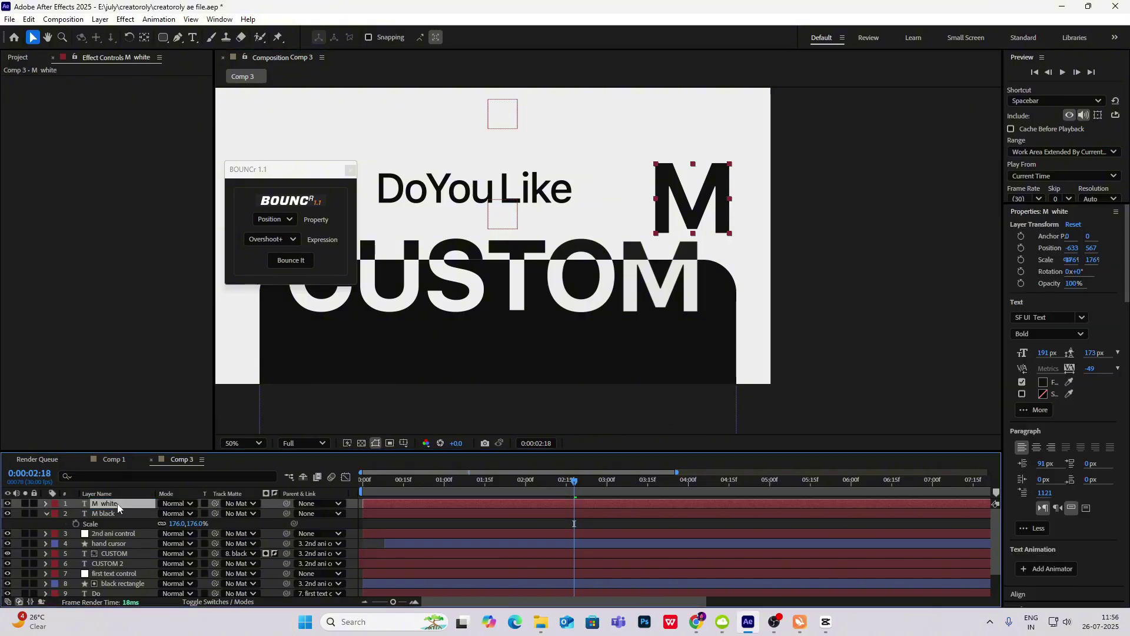
Step: Fill the M white text with the off-white sampled from the CUSTOM lettering and hide both M layers
{"action": "left_click", "coordinate": [1069, 381]}
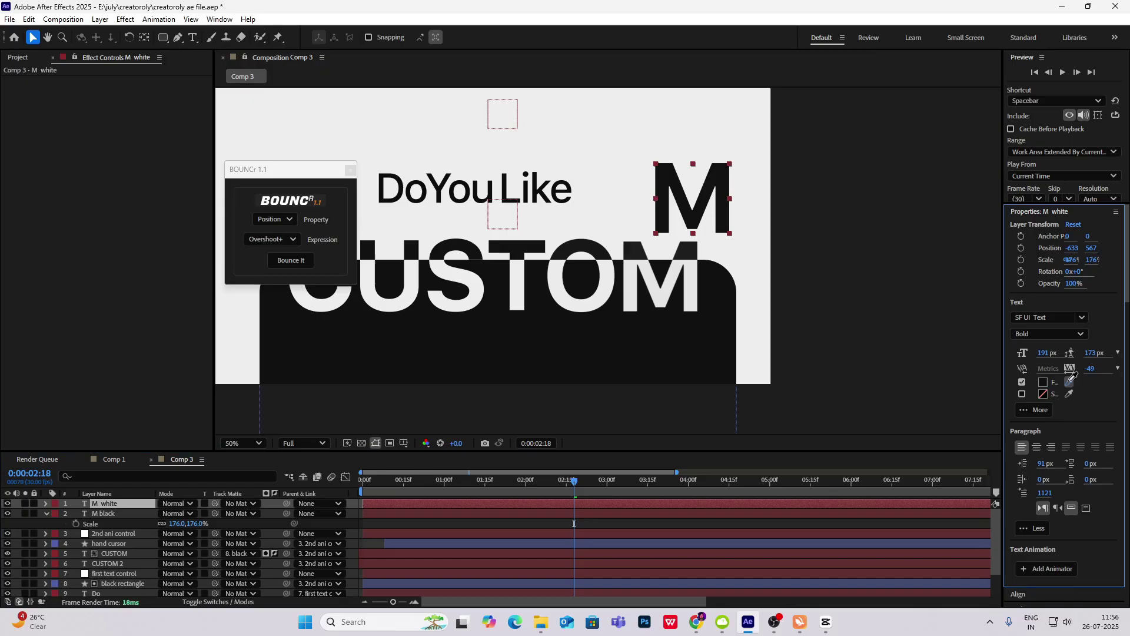
{"action": "left_click", "coordinate": [633, 294]}
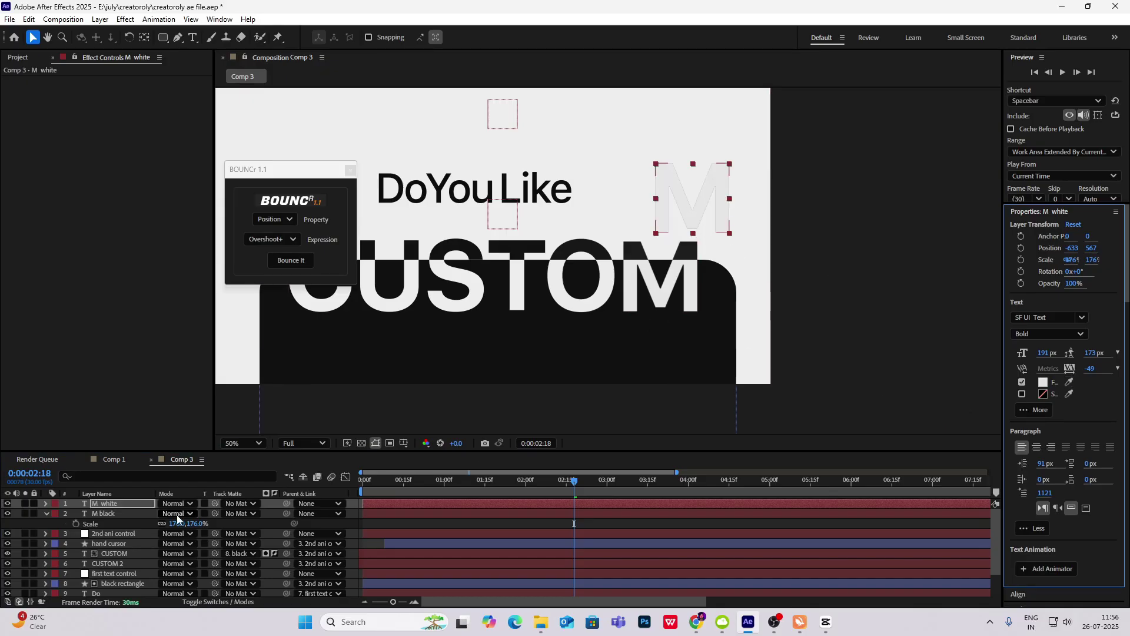
{"action": "left_click", "coordinate": [47, 513]}
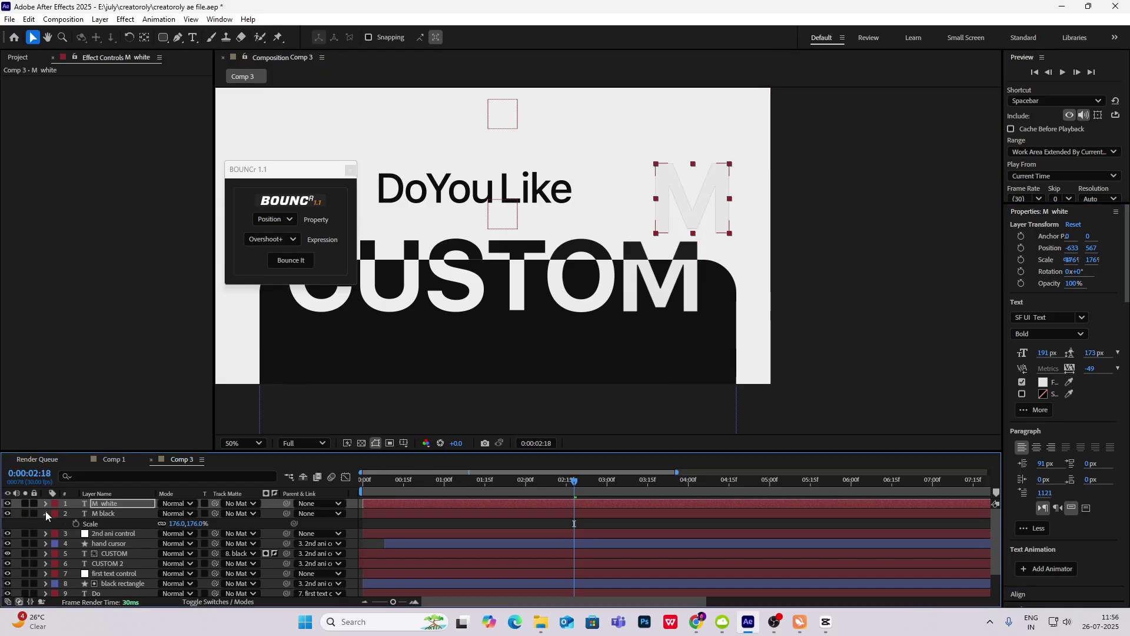
{"action": "left_click", "coordinate": [8, 504]}
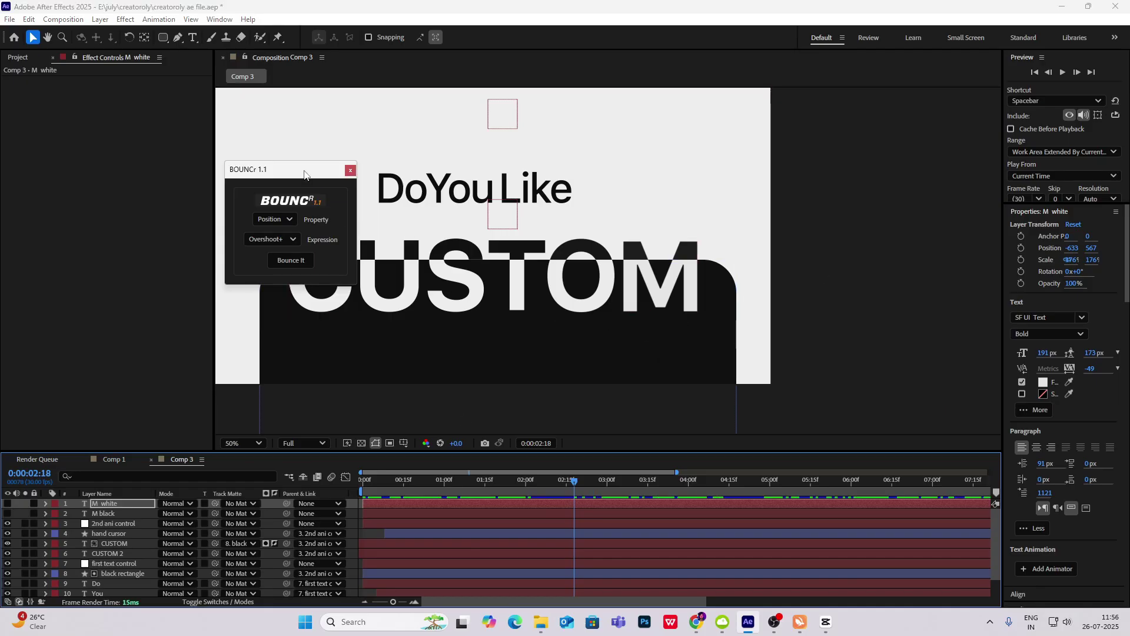
Step: Move the BOUNCr panel clear of the composition view and switch to the reference clip in CapCut
{"action": "left_click_drag", "start_coordinate": [288, 169], "coordinate": [145, 153]}
{"action": "scroll", "coordinate": [422, 204], "scroll_direction": "down", "scroll_amount": 1}
{"action": "scroll", "coordinate": [522, 237], "scroll_direction": "up", "scroll_amount": 1}
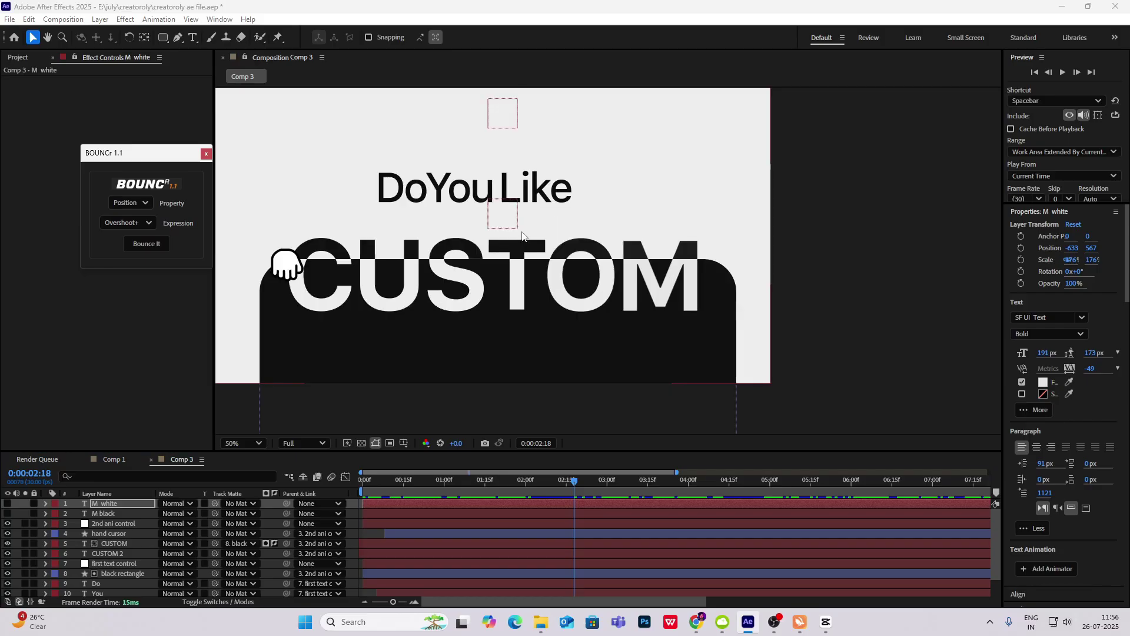
{"action": "left_click", "coordinate": [522, 233]}
{"action": "left_click_drag", "start_coordinate": [523, 230], "coordinate": [592, 177]}
{"action": "left_click", "coordinate": [826, 622]}
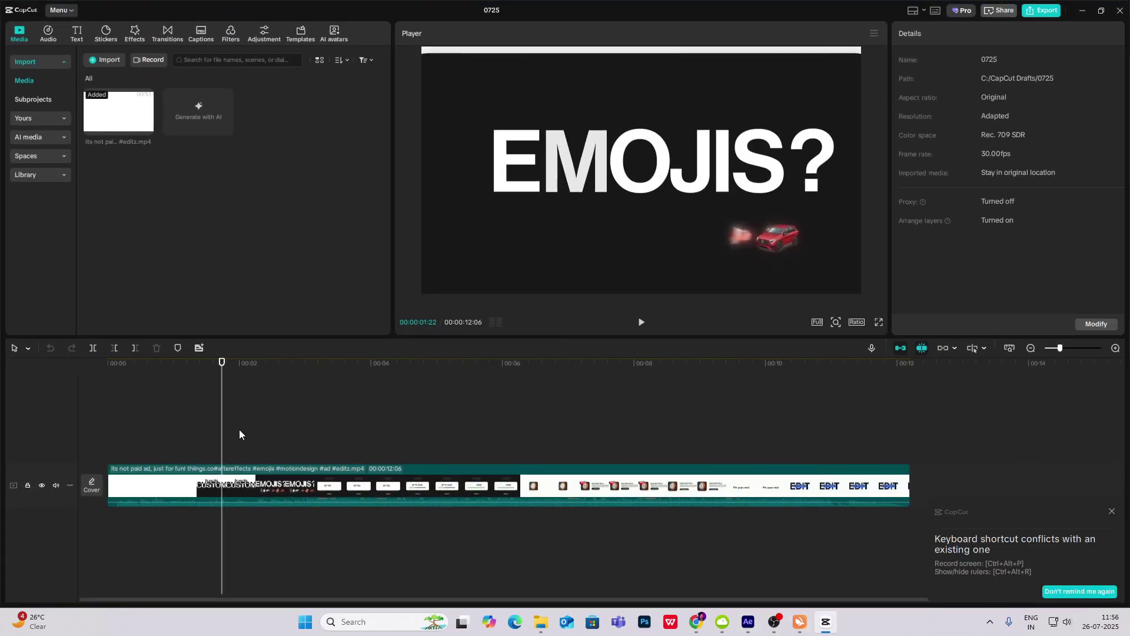
Step: Review the start of the M transition out of CUSTOM in the reference clip and switch back to After Effects
{"action": "mouse_move", "coordinate": [223, 438]}
{"action": "left_mouse_down"}
{"action": "mouse_move", "coordinate": [189, 440]}
{"action": "mouse_move", "coordinate": [207, 434]}
{"action": "left_mouse_up"}
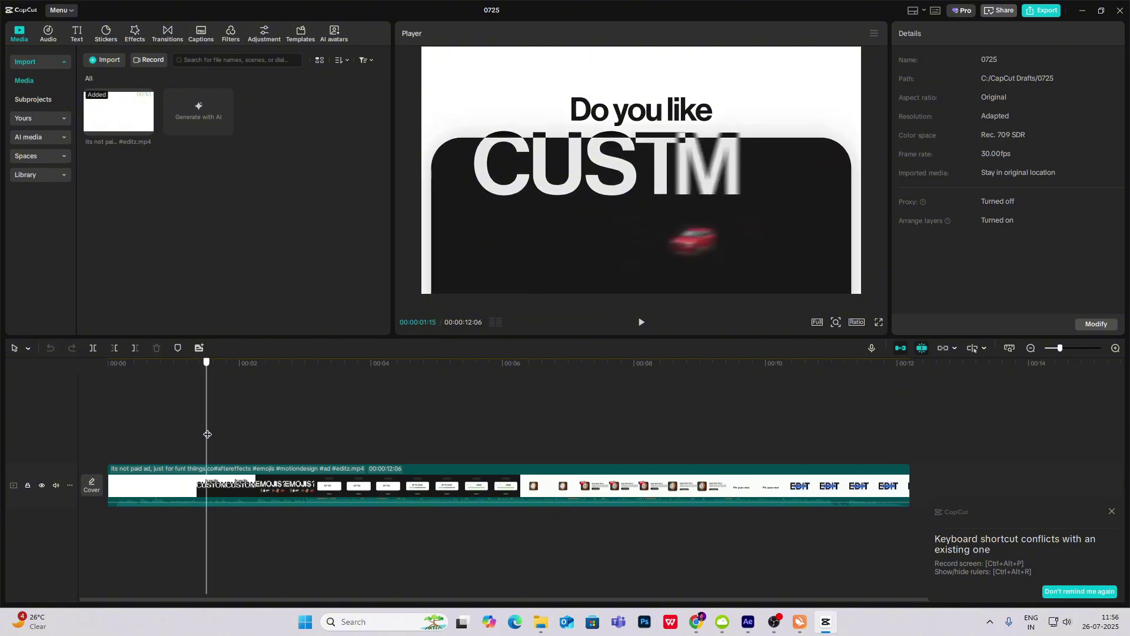
{"action": "left_click", "coordinate": [826, 622]}
Step: Keyframe the hand cursor's position at 0:00:02:28, and at 0:00:04:00 move the hand below the S of CUSTOM to about (-146, 790)
{"action": "left_click_drag", "start_coordinate": [575, 481], "coordinate": [599, 499]}
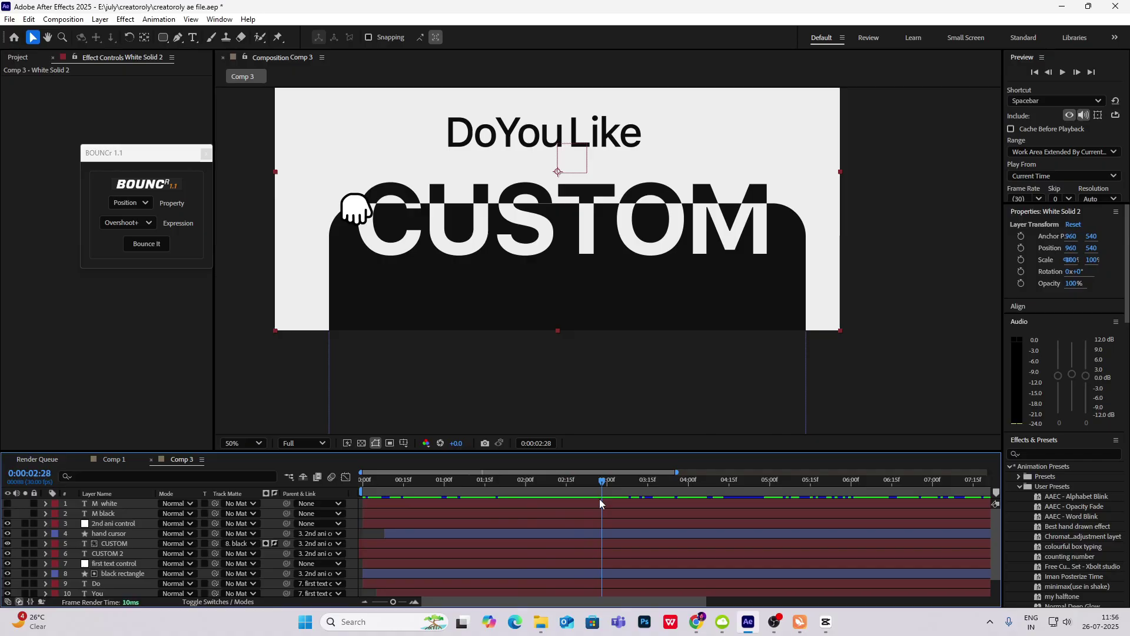
{"action": "left_click", "coordinate": [114, 533]}
{"action": "scroll", "coordinate": [115, 532], "scroll_direction": "down", "scroll_amount": 1}
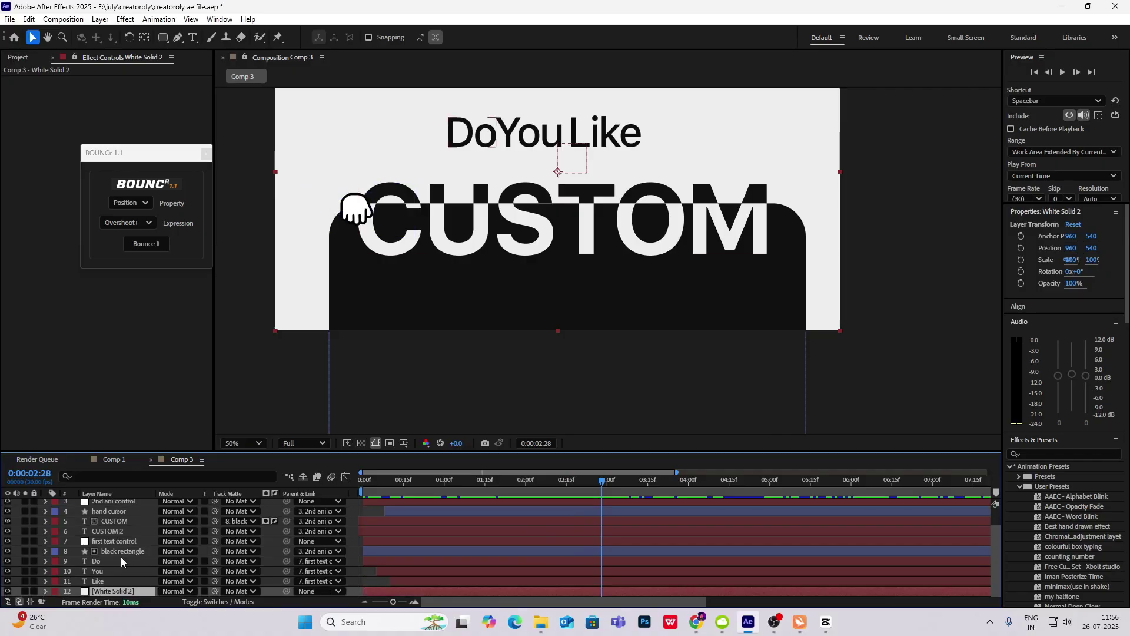
{"action": "scroll", "coordinate": [119, 552], "scroll_direction": "up", "scroll_amount": 1}
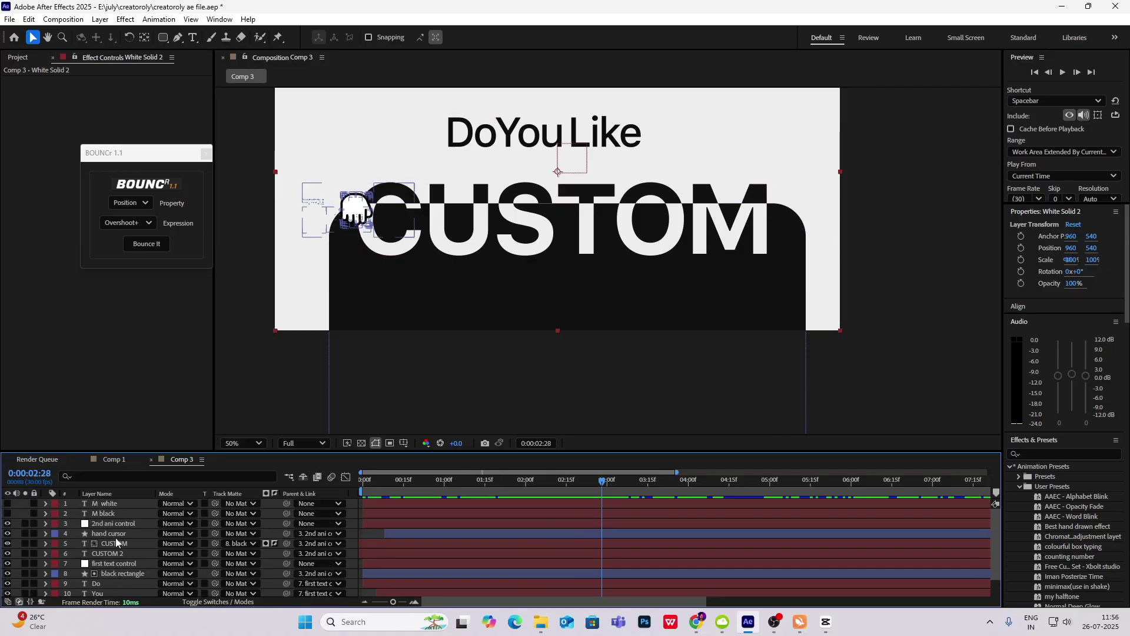
{"action": "left_click", "coordinate": [115, 536]}
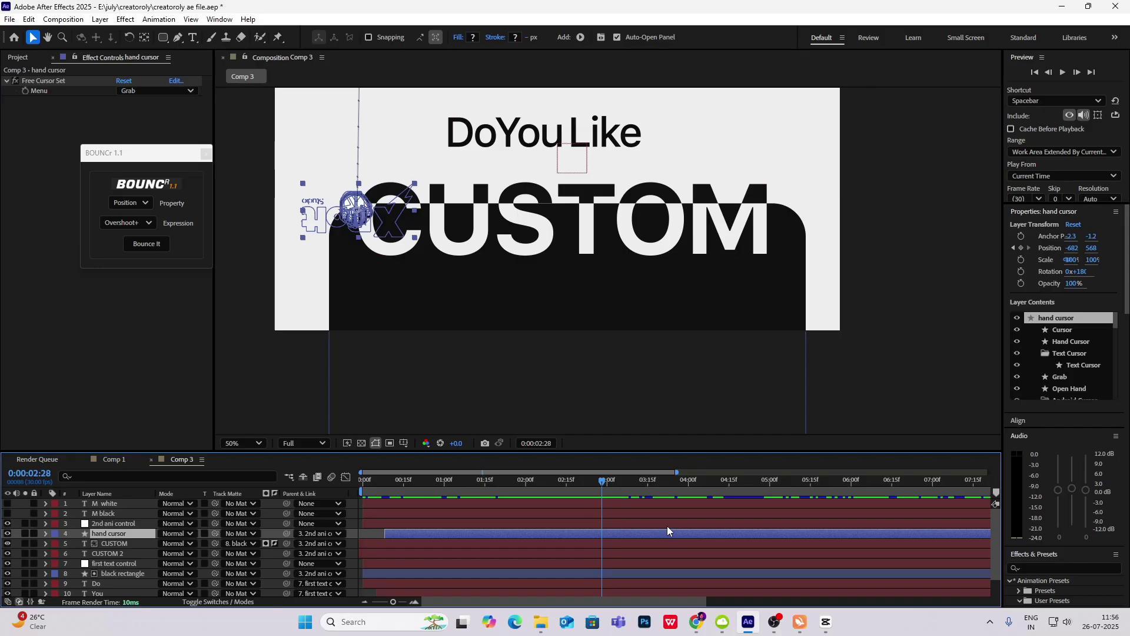
{"action": "key", "text": "p"}
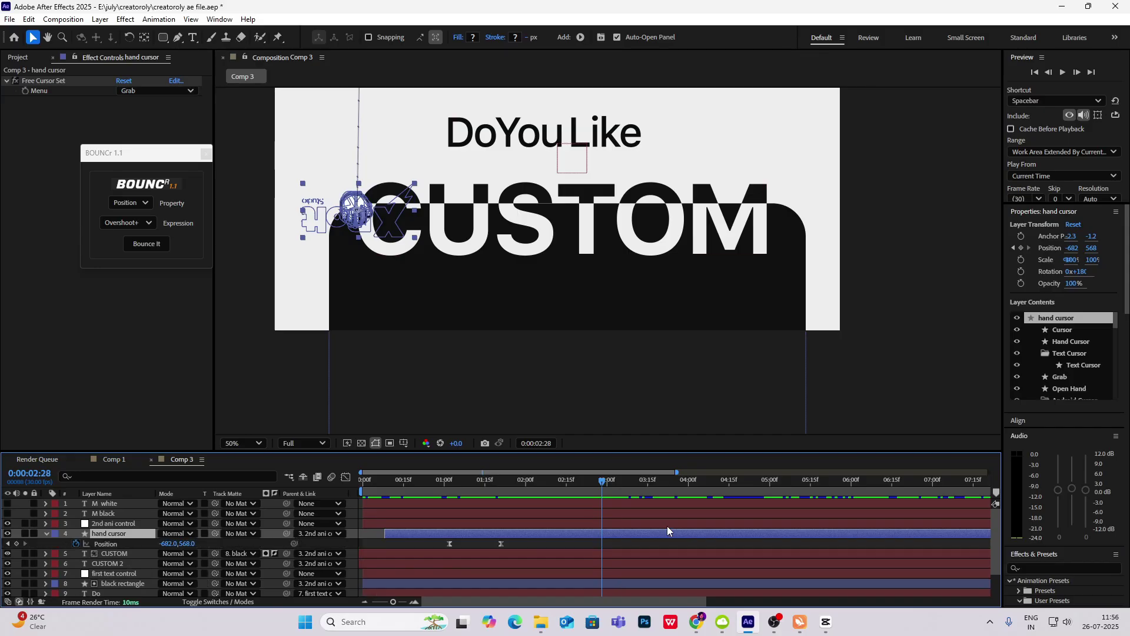
{"action": "left_click", "coordinate": [16, 543]}
{"action": "left_click_drag", "start_coordinate": [603, 482], "coordinate": [692, 501]}
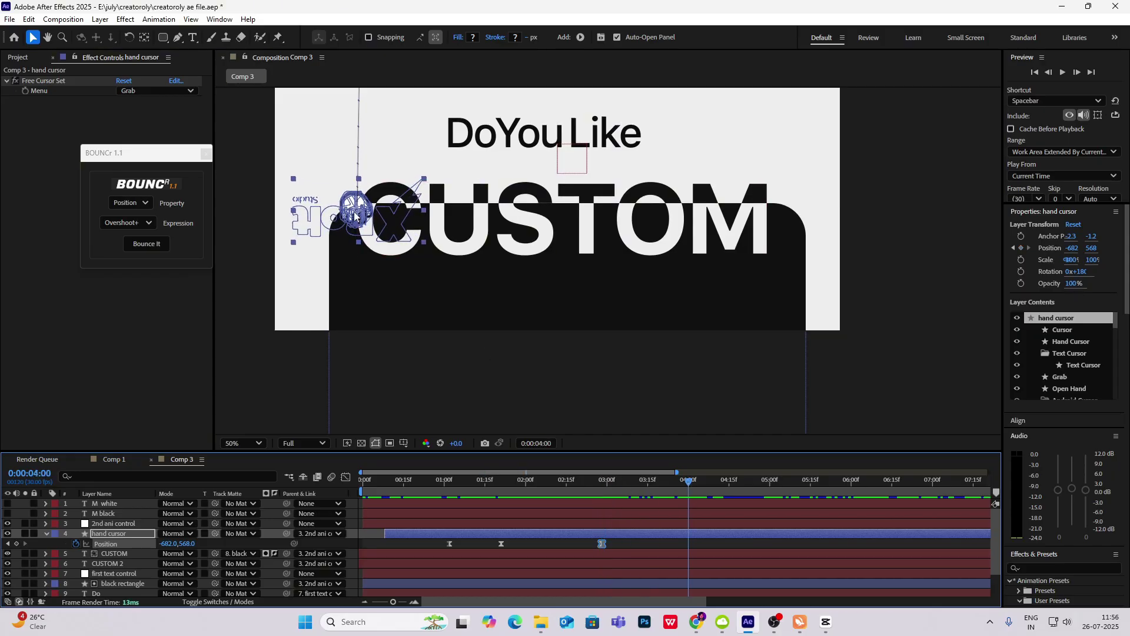
{"action": "left_click_drag", "start_coordinate": [359, 215], "coordinate": [516, 278]}
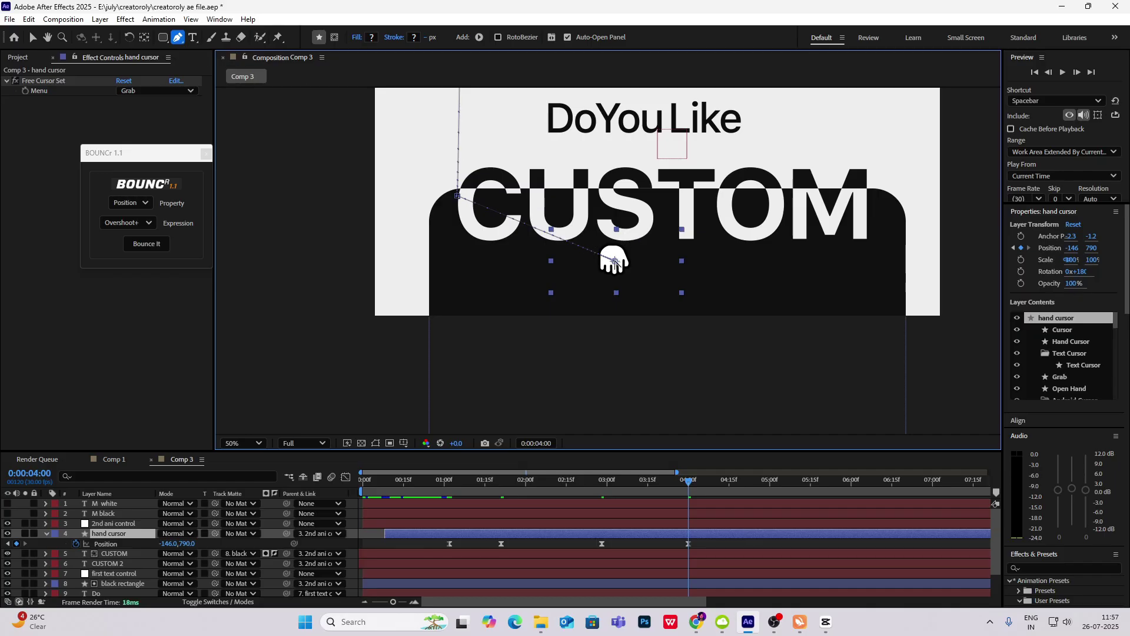
Step: Bend the hand cursor's last motion path into a downward curve and shape its speed graph to accelerate into a peak at 0:00:04:00
{"action": "left_click_drag", "start_coordinate": [615, 262], "coordinate": [447, 285]}
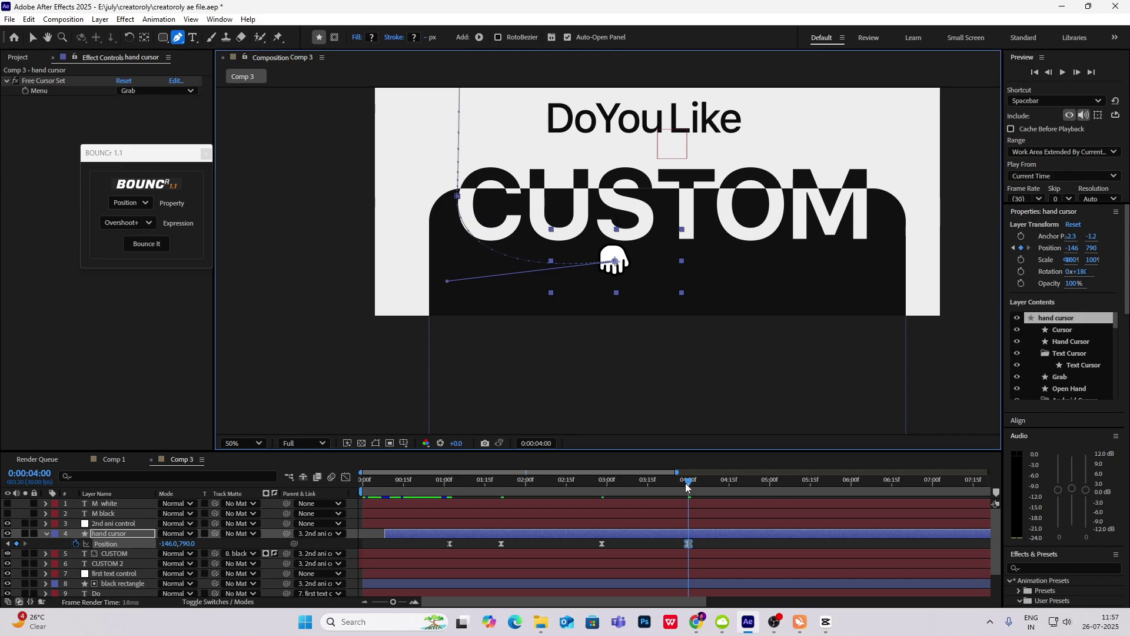
{"action": "left_click_drag", "start_coordinate": [689, 484], "coordinate": [605, 505]}
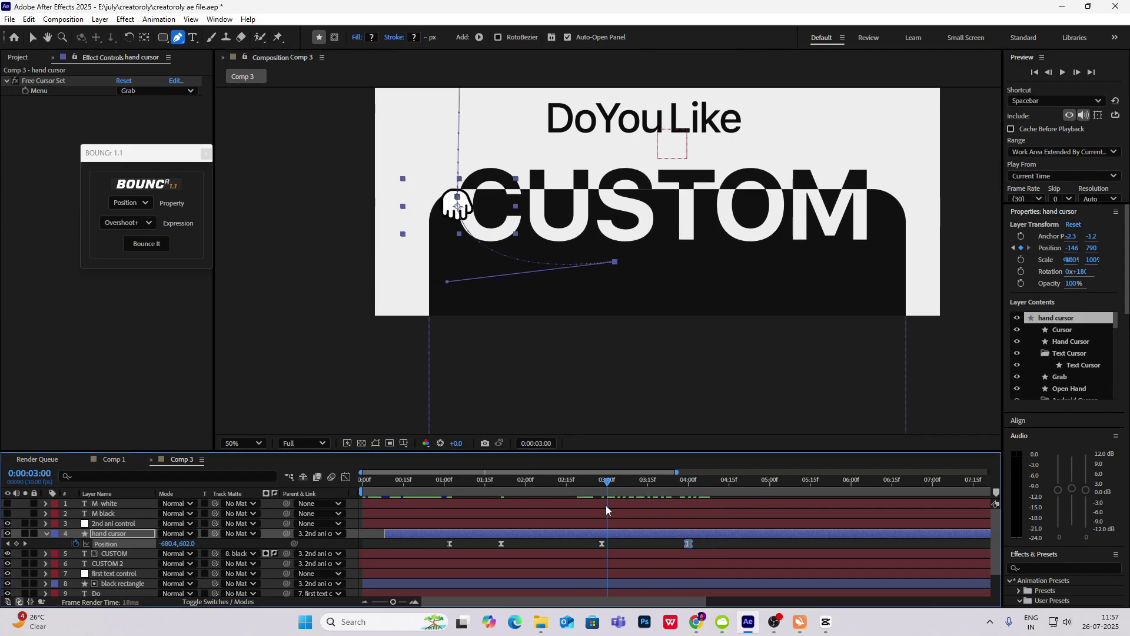
{"action": "left_click_drag", "start_coordinate": [707, 547], "coordinate": [562, 546]}
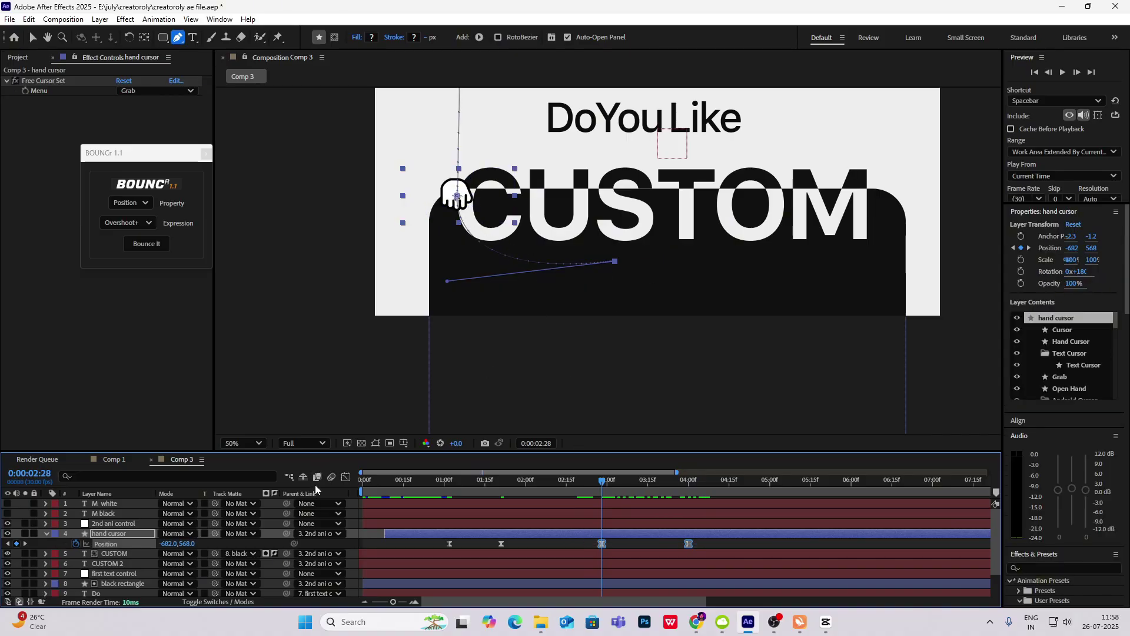
{"action": "left_click", "coordinate": [347, 477]}
{"action": "left_click_drag", "start_coordinate": [621, 571], "coordinate": [635, 571]}
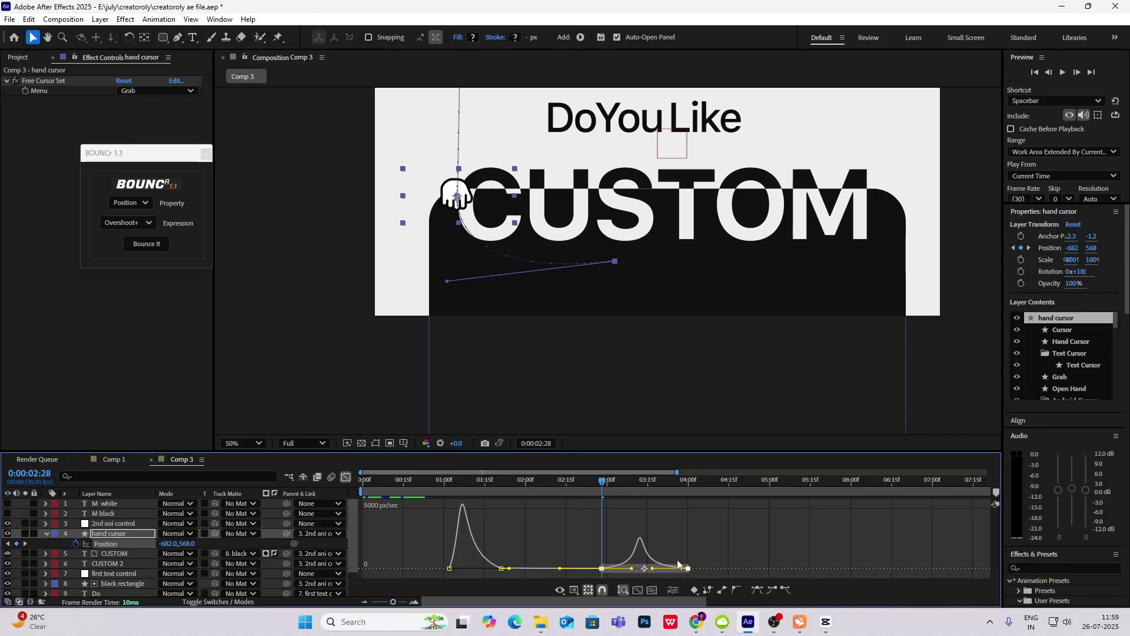
{"action": "left_click_drag", "start_coordinate": [713, 546], "coordinate": [689, 508]}
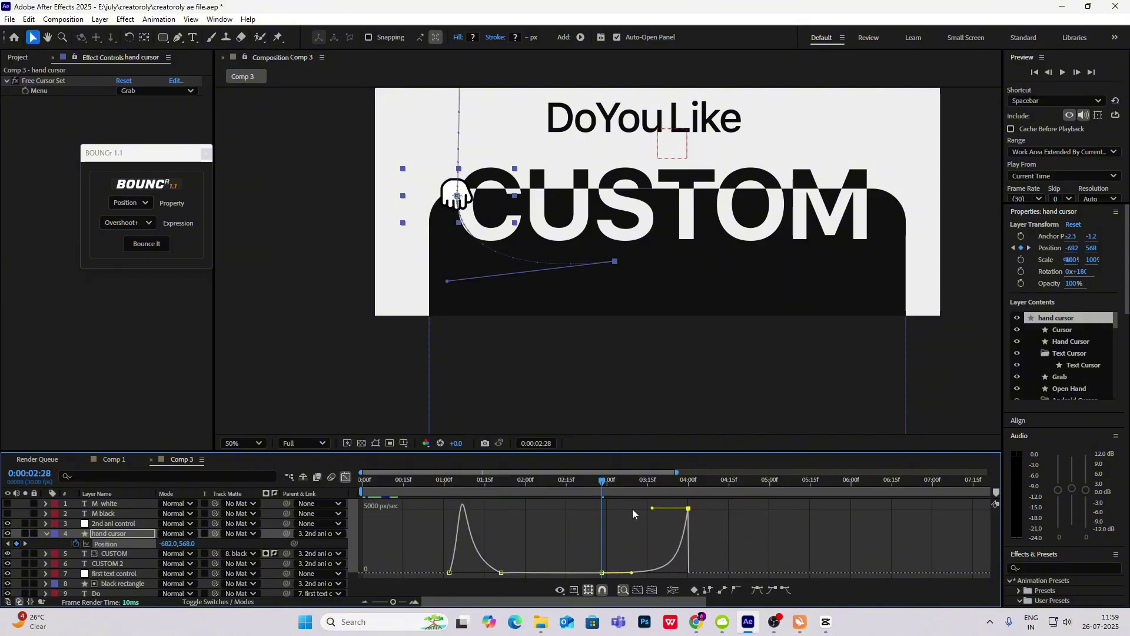
Step: Preview the hand cursor's curved move below CUSTOM from just before its start
{"action": "left_click", "coordinate": [591, 481]}
{"action": "key", "text": "space"}
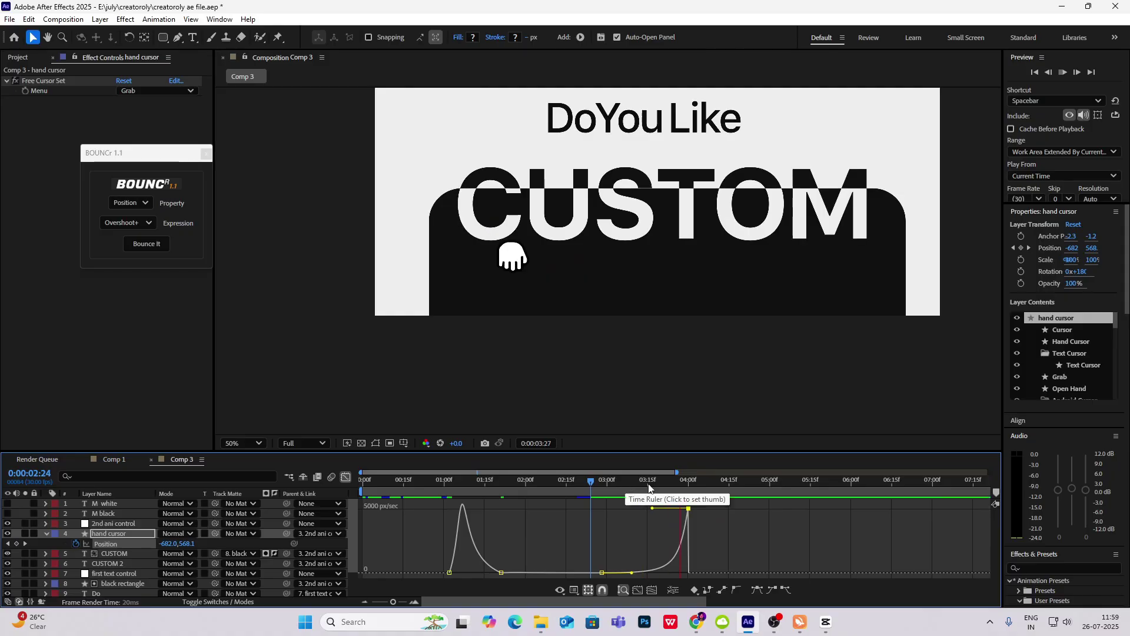
{"action": "key", "text": "space"}
{"action": "scroll", "coordinate": [648, 289], "scroll_direction": "down", "scroll_amount": 2}
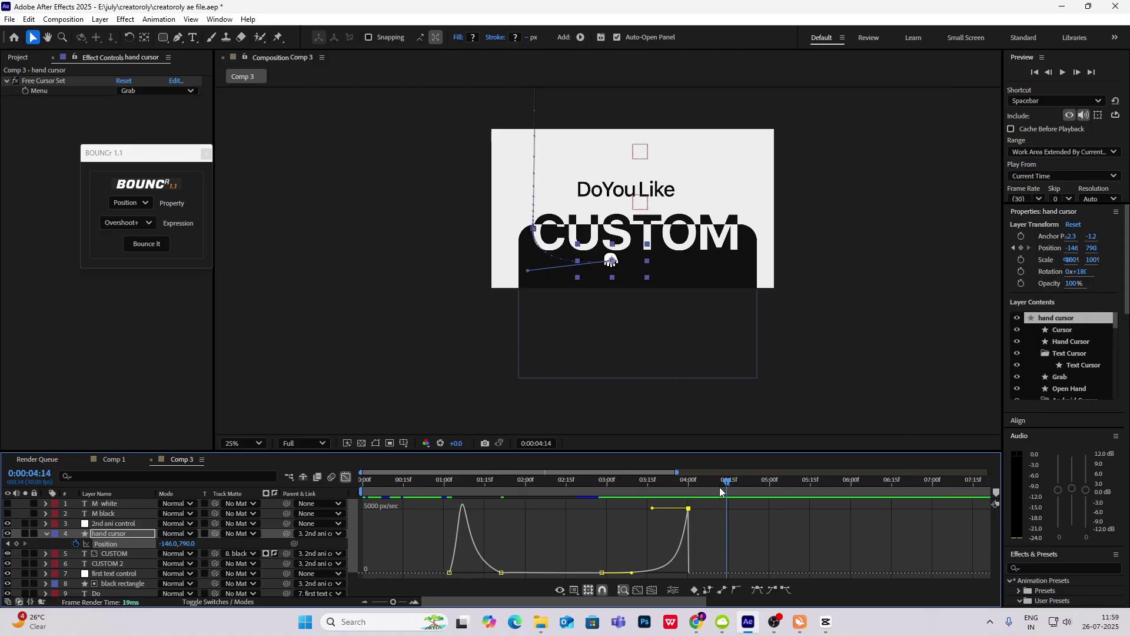
{"action": "left_click_drag", "start_coordinate": [719, 487], "coordinate": [574, 511]}
{"action": "key", "text": "space"}
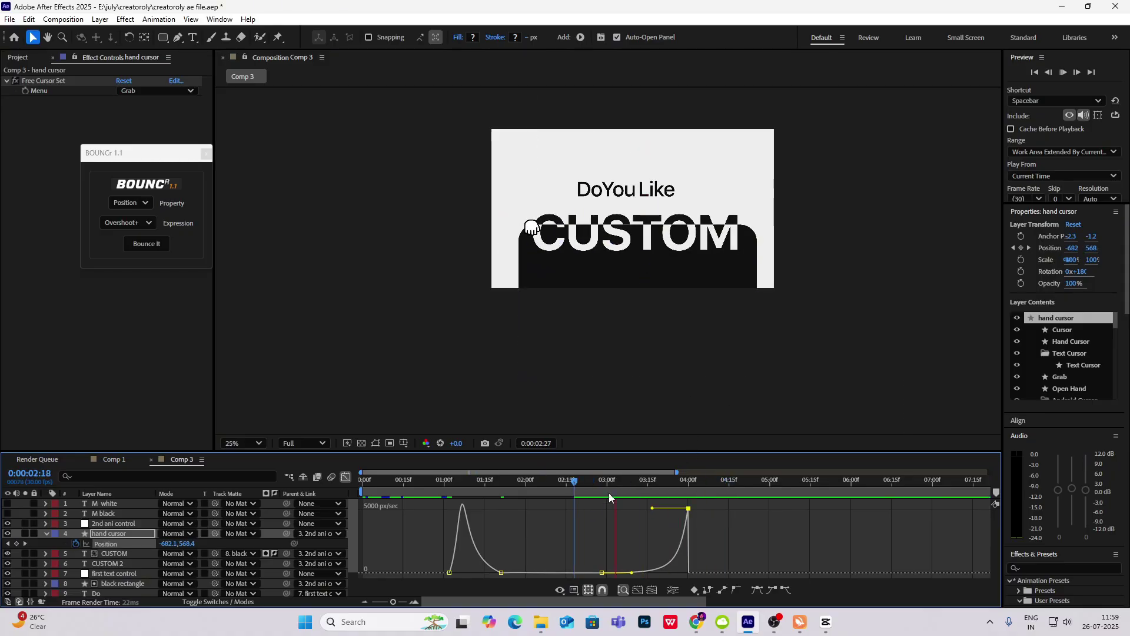
{"action": "key", "text": "space"}
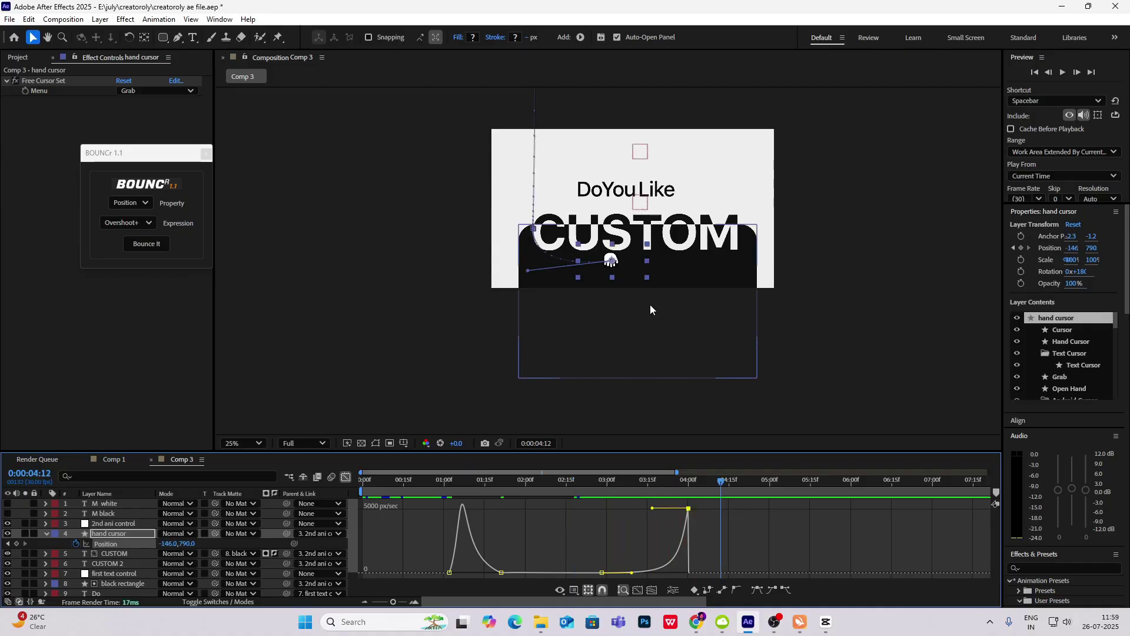
Step: Trim the hand cursor layer's end at frame 0:00:03:29 and place the playhead at 0:00:04:00
{"action": "left_click_drag", "start_coordinate": [722, 486], "coordinate": [687, 517]}
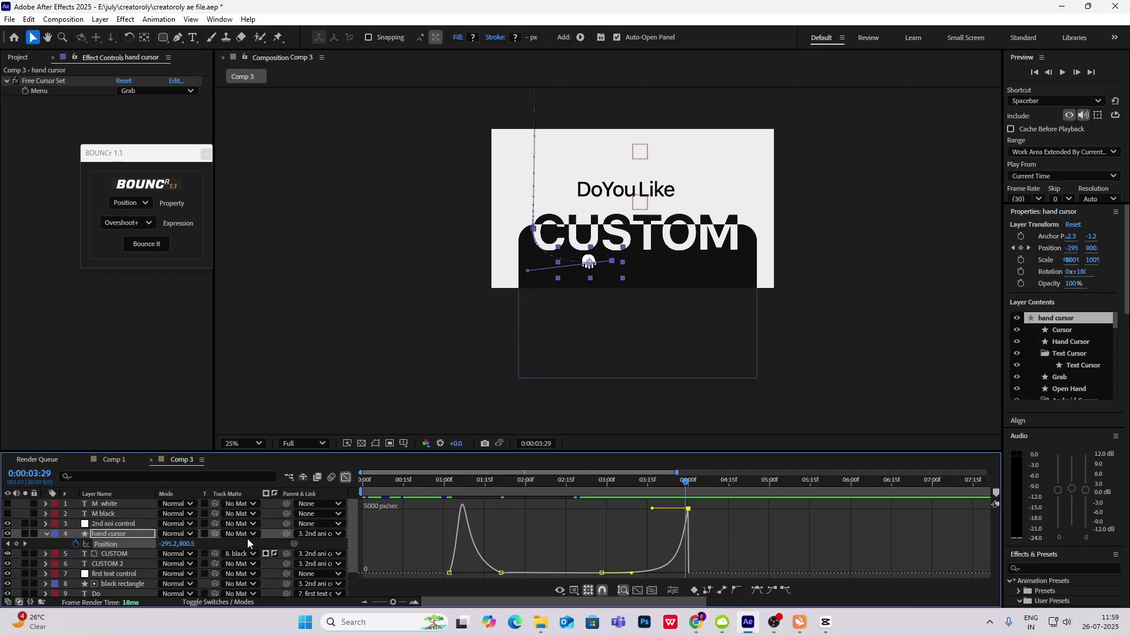
{"action": "left_click", "coordinate": [46, 533]}
{"action": "left_click", "coordinate": [347, 477]}
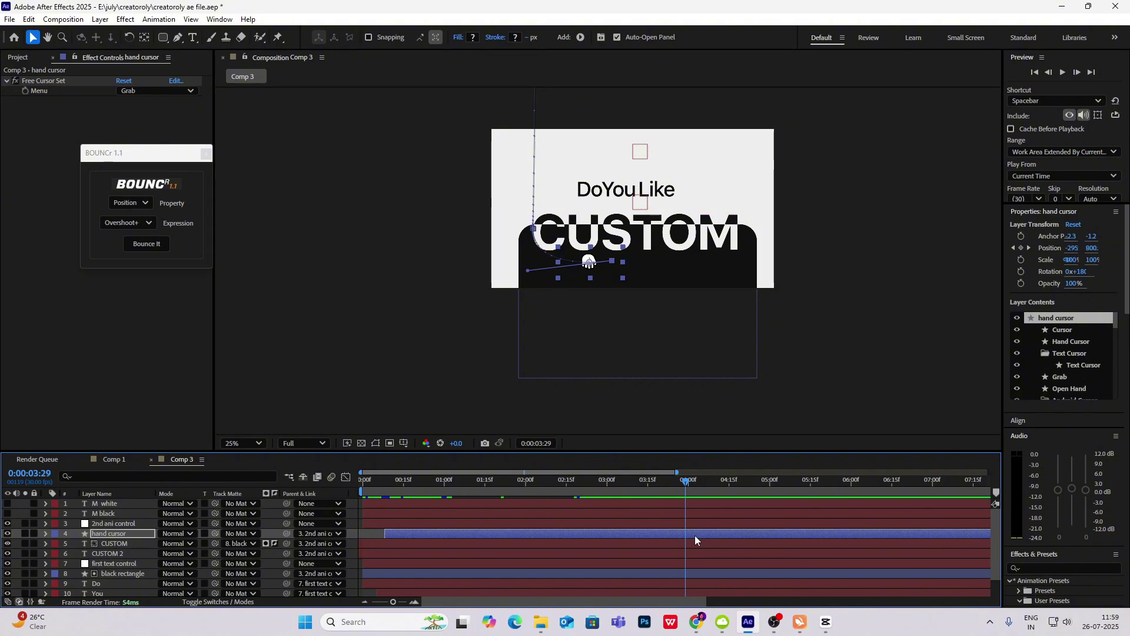
{"action": "key", "text": "alt+bracketright"}
{"action": "left_click_drag", "start_coordinate": [680, 477], "coordinate": [688, 577]}
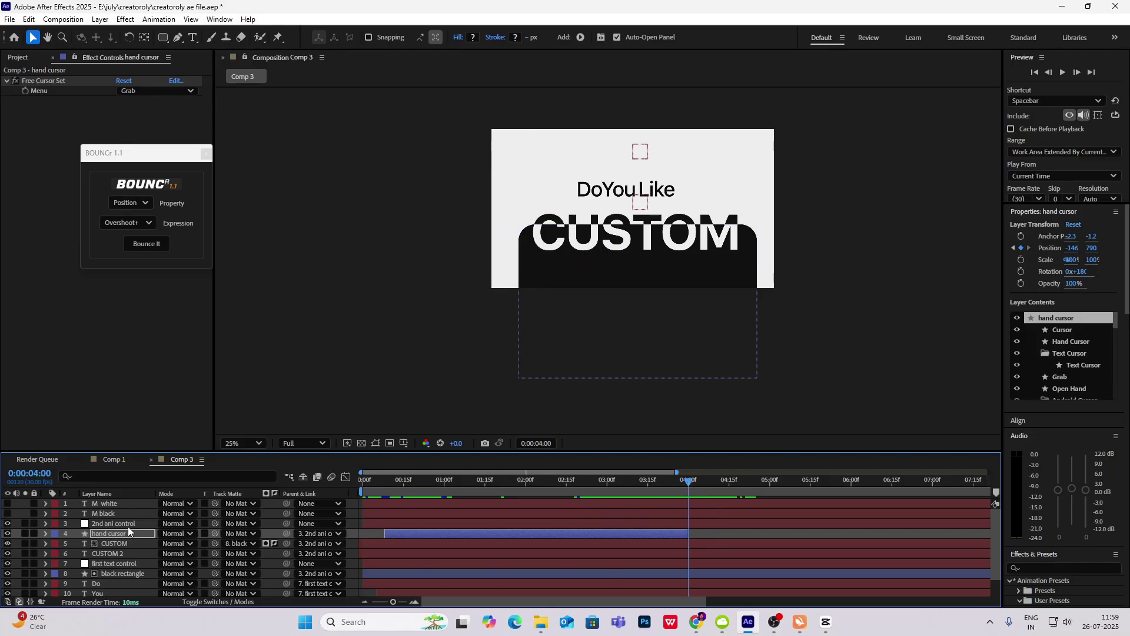
Step: Keyframe the black rectangle's path size at 0:00:04:00 and enlarge it to 3727.2 by 2402.0 at 0:00:05:00, covering the frame
{"action": "left_click", "coordinate": [126, 572]}
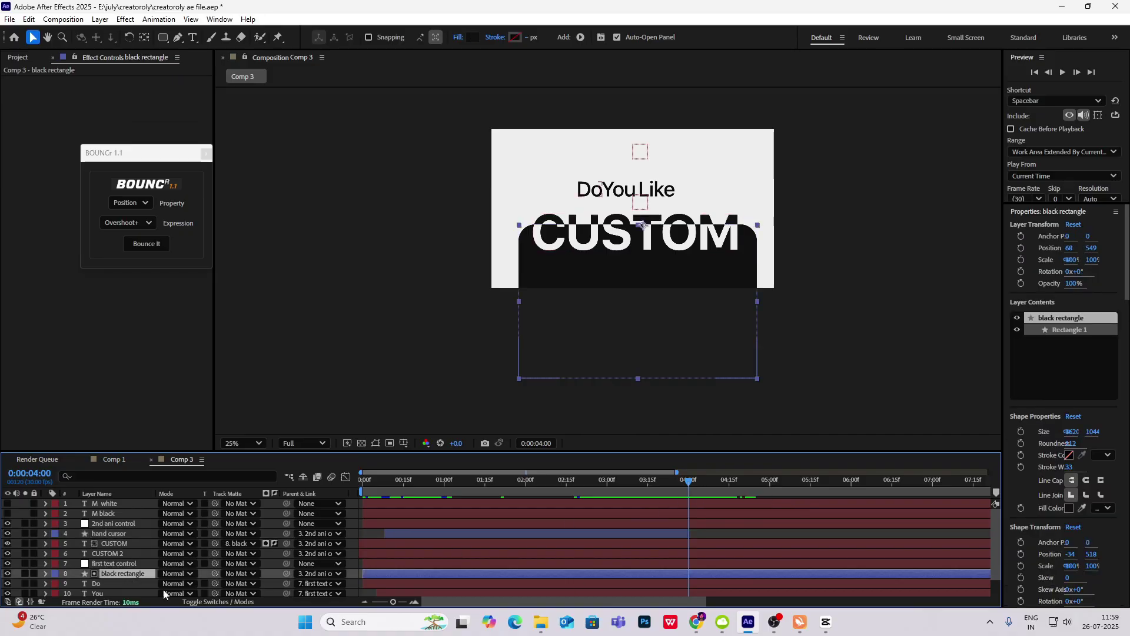
{"action": "left_click", "coordinate": [46, 574]}
{"action": "scroll", "coordinate": [48, 570], "scroll_direction": "down", "scroll_amount": 1}
{"action": "left_click", "coordinate": [56, 551]}
{"action": "left_click", "coordinate": [67, 562]}
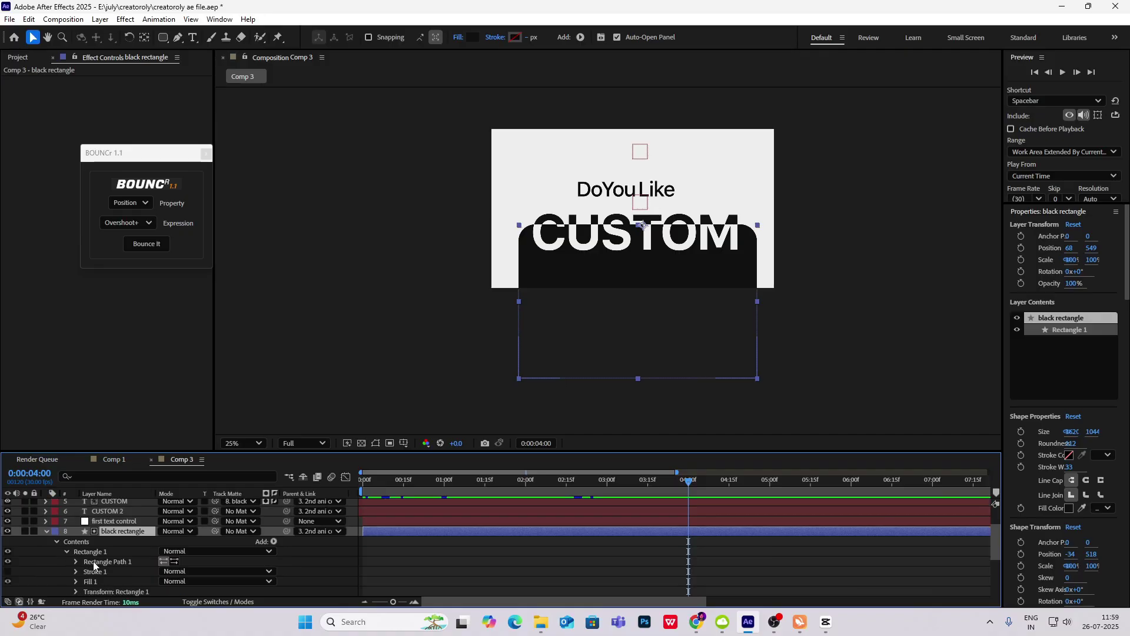
{"action": "scroll", "coordinate": [95, 561], "scroll_direction": "down", "scroll_amount": 1}
{"action": "left_click", "coordinate": [76, 531]}
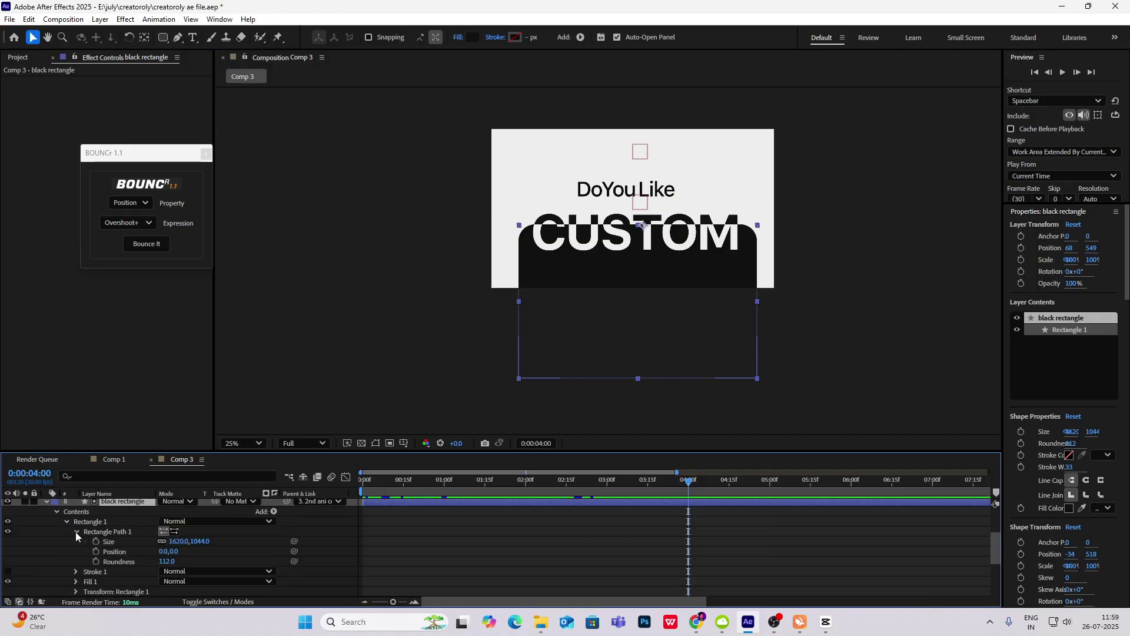
{"action": "left_click", "coordinate": [95, 541]}
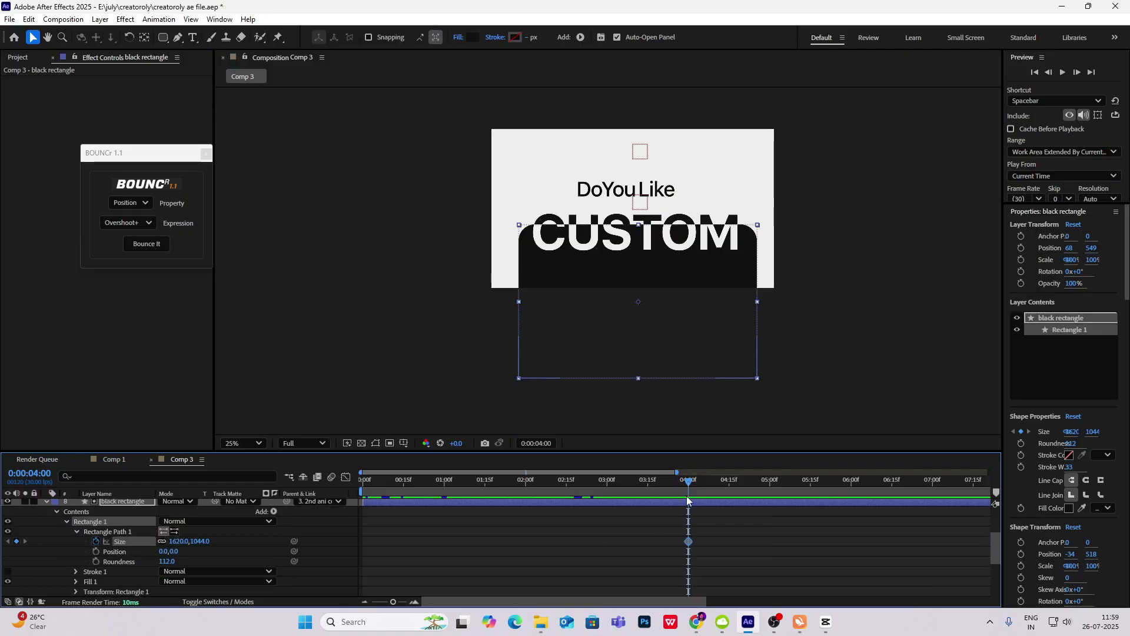
{"action": "left_click_drag", "start_coordinate": [688, 501], "coordinate": [769, 509]}
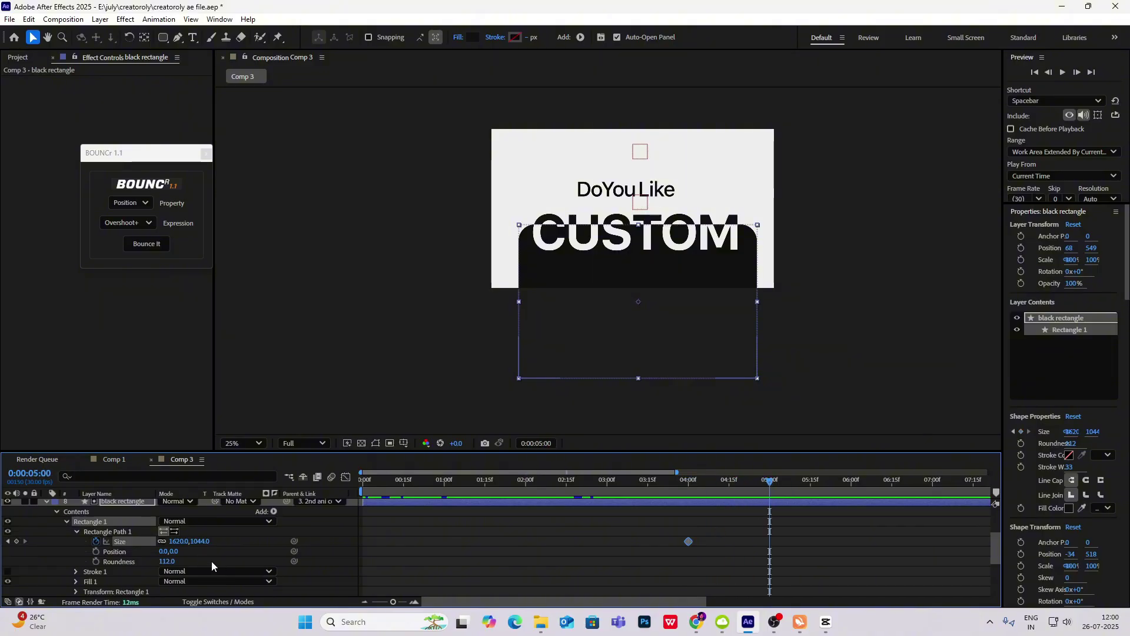
{"action": "left_click_drag", "start_coordinate": [200, 541], "coordinate": [1051, 593]}
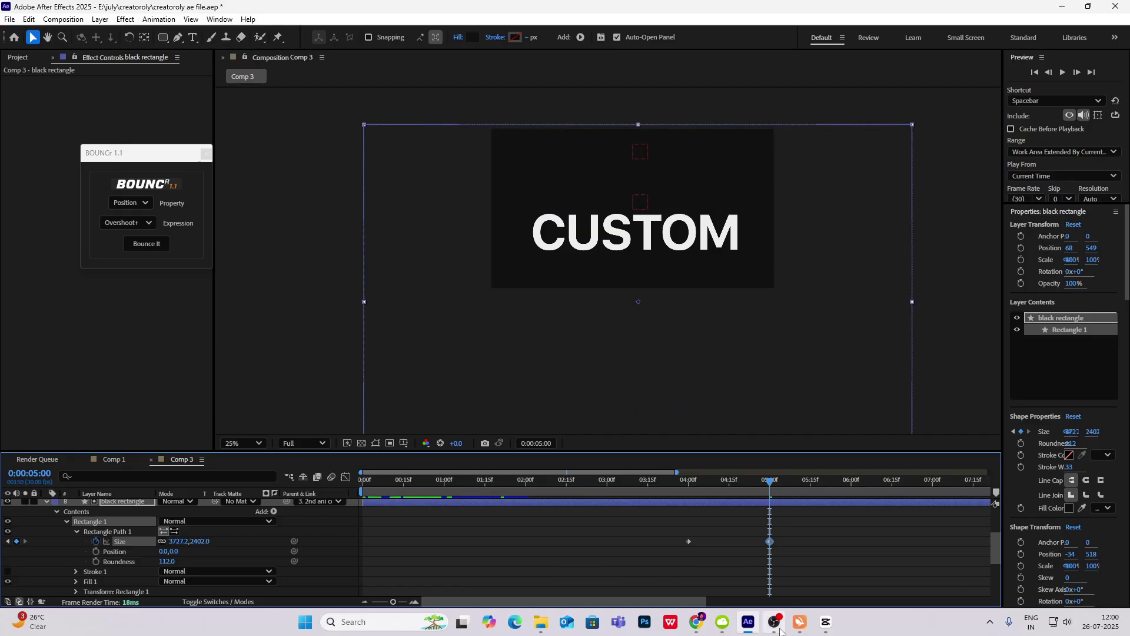
Step: Check the EMOJIS? scene in the CapCut reference clip and return to After Effects
{"action": "left_click", "coordinate": [825, 622]}
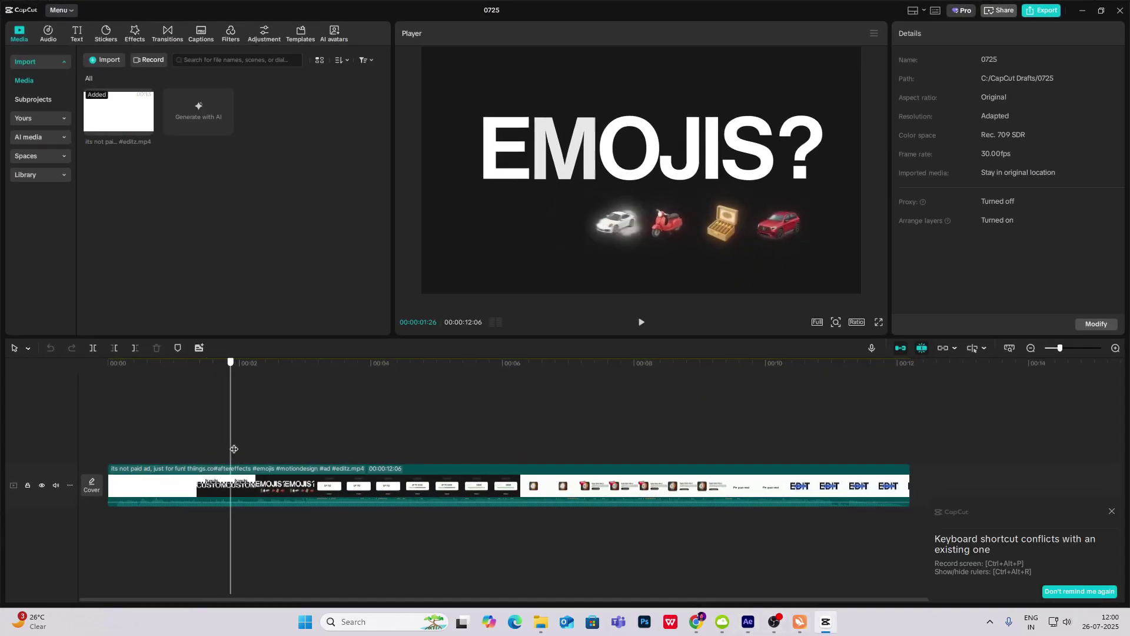
{"action": "left_click", "coordinate": [825, 621]}
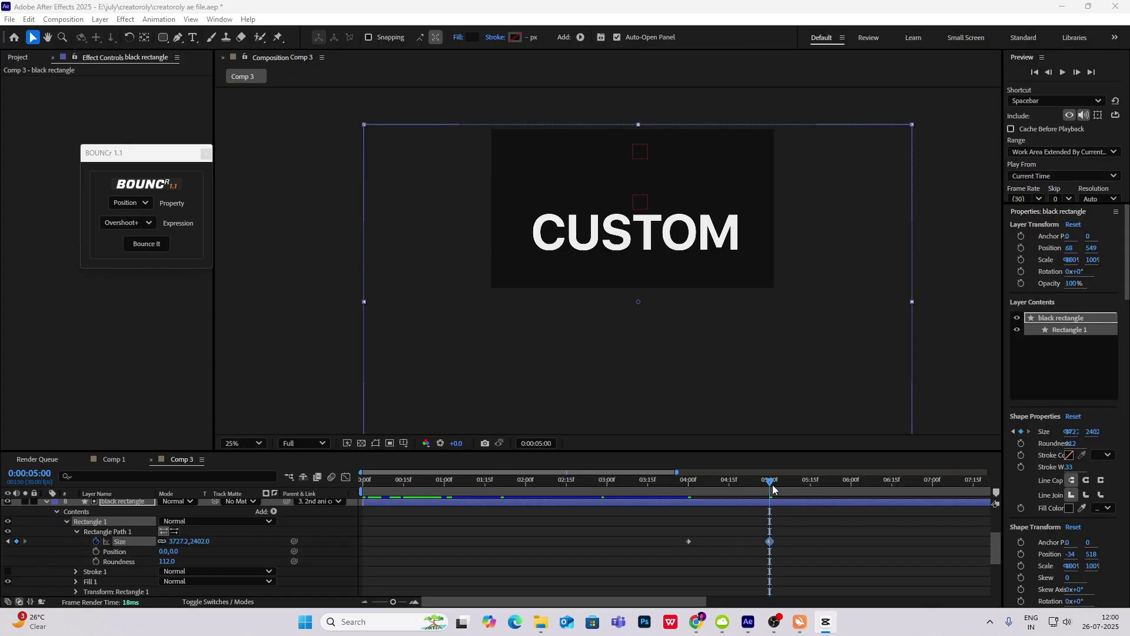
Step: Apply Easy Ease to the rectangle's two size keyframes and lengthen the ease into the 0:00:05:00 keyframe in the speed graph
{"action": "left_click_drag", "start_coordinate": [773, 489], "coordinate": [624, 572]}
{"action": "key", "text": "F9"}
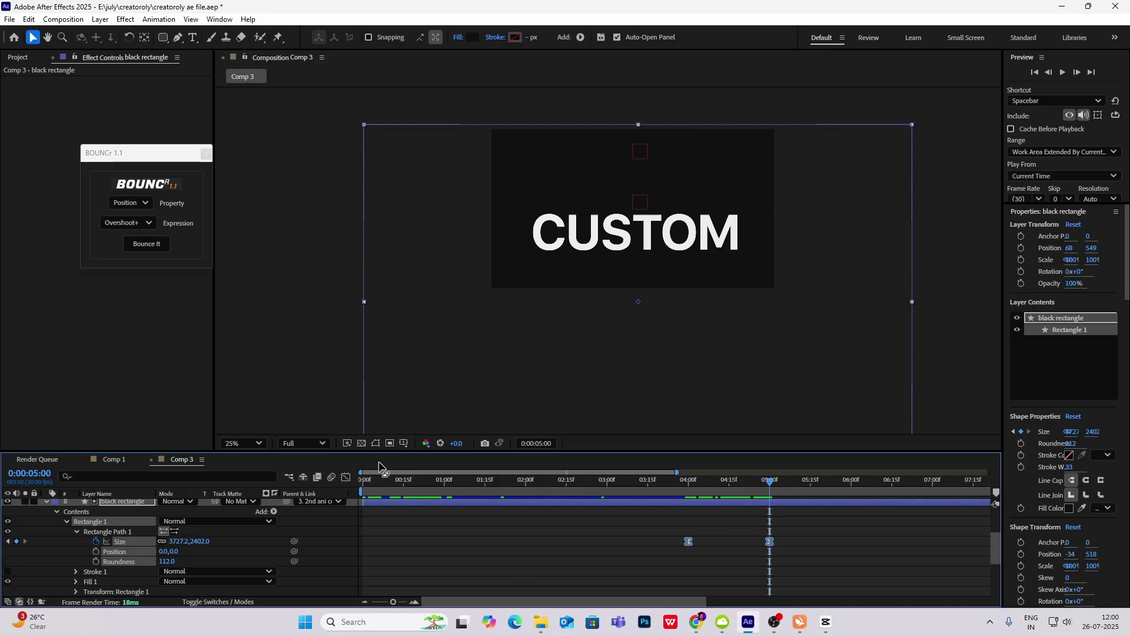
{"action": "left_click", "coordinate": [346, 477]}
{"action": "left_click_drag", "start_coordinate": [640, 514], "coordinate": [834, 578]}
{"action": "left_click_drag", "start_coordinate": [756, 568], "coordinate": [734, 574]}
{"action": "left_click", "coordinate": [346, 477]}
Step: Preview the black rectangle's expansion from 0:00:04:00 and collapse its layer properties
{"action": "left_click_drag", "start_coordinate": [770, 483], "coordinate": [687, 493]}
{"action": "key", "text": "space"}
{"action": "key", "text": "space"}
{"action": "key", "text": "u"}
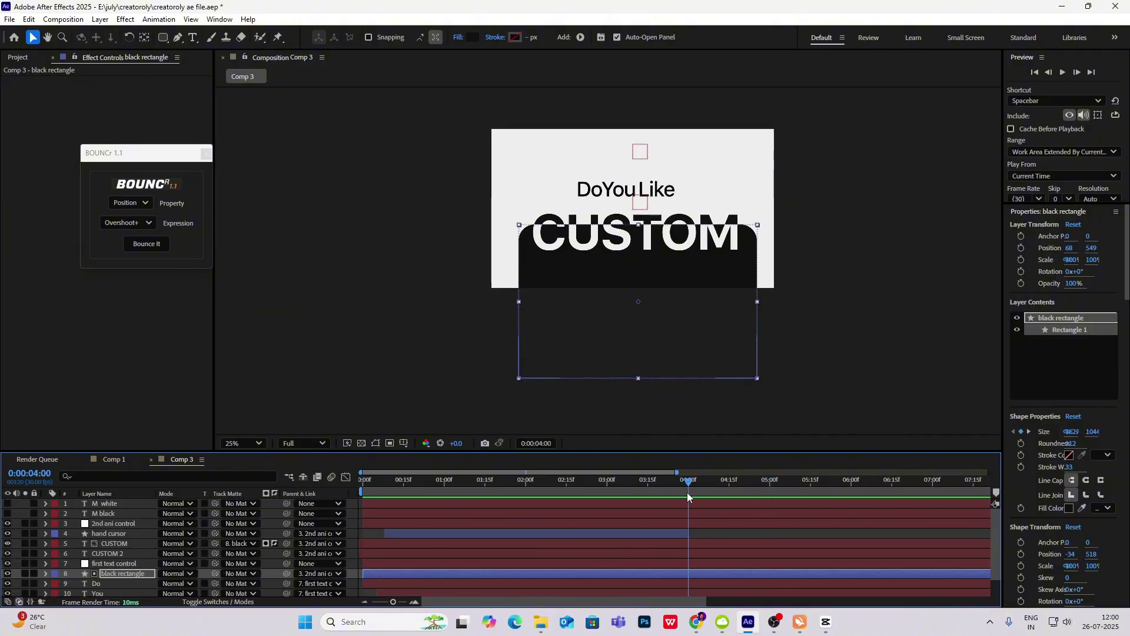
Step: Show the project assets and move the BOUNCr panel clear of them
{"action": "left_click", "coordinate": [14, 56]}
{"action": "left_click_drag", "start_coordinate": [155, 155], "coordinate": [315, 110]}
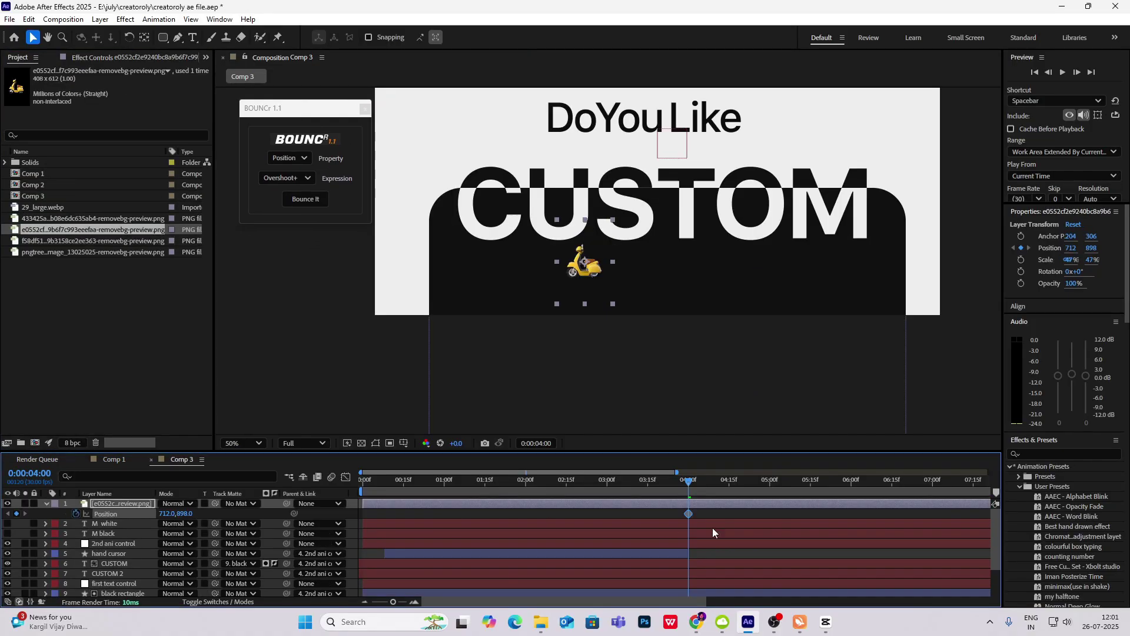
Step: Keyframe the yellow scooter's position at 0:00:04:28, sliding it across to below the M of CUSTOM at about (1626, 888)
{"action": "left_click_drag", "start_coordinate": [694, 493], "coordinate": [764, 493]}
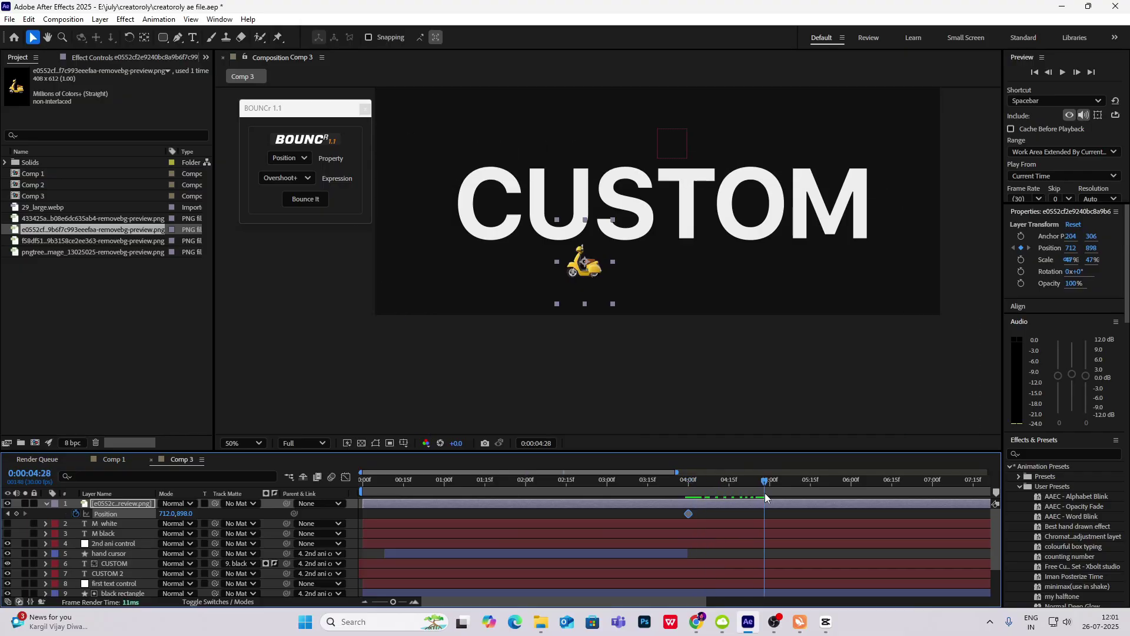
{"action": "left_click", "coordinate": [16, 513]}
{"action": "left_click_drag", "start_coordinate": [581, 264], "coordinate": [852, 261]}
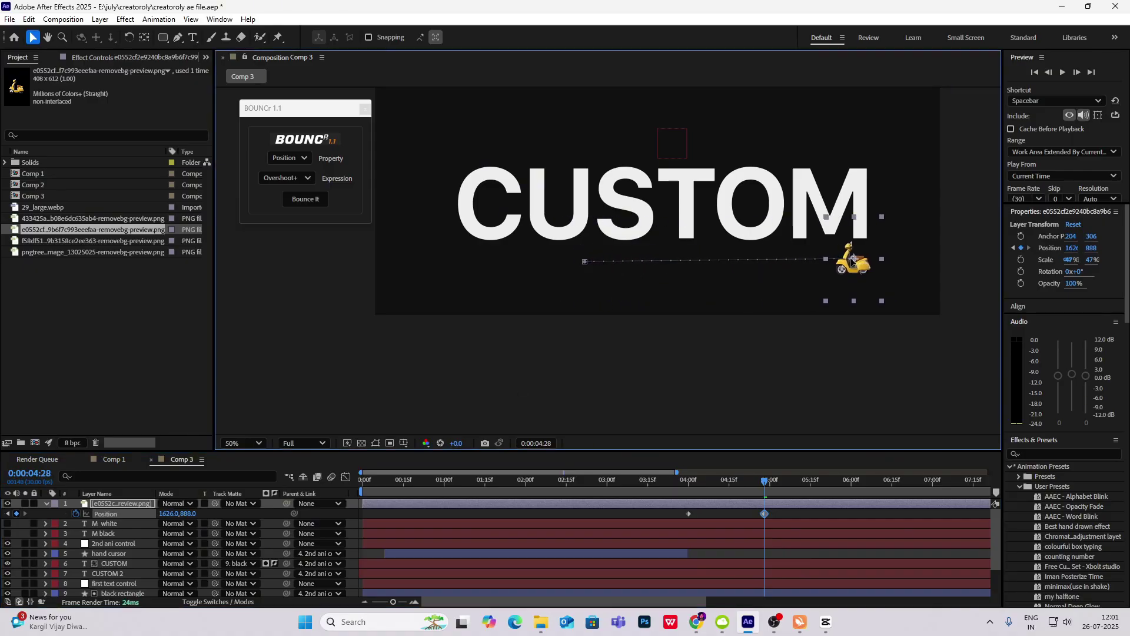
Step: Ease the scooter's two position keyframes and adjust their speed curve, undoing the first handle change
{"action": "left_click", "coordinate": [345, 477]}
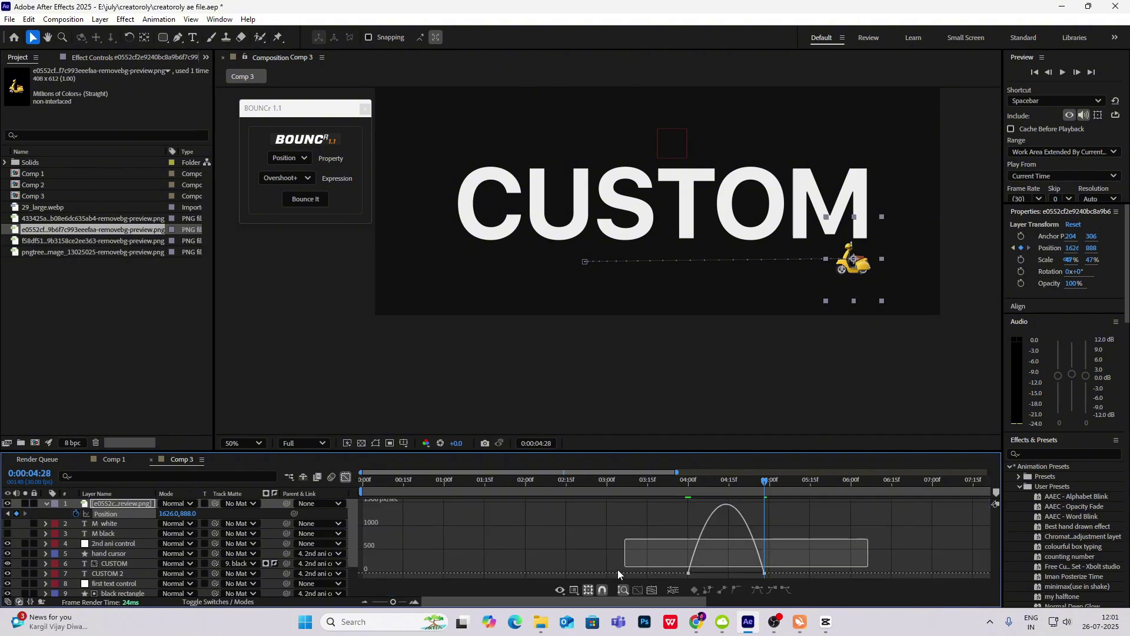
{"action": "left_click_drag", "start_coordinate": [618, 574], "coordinate": [595, 586]}
{"action": "mouse_move", "coordinate": [701, 569]}
{"action": "left_mouse_down"}
{"action": "mouse_move", "coordinate": [666, 583]}
{"action": "mouse_move", "coordinate": [717, 571]}
{"action": "left_mouse_up"}
{"action": "key", "text": "ctrl+z"}
{"action": "left_click", "coordinate": [753, 574]}
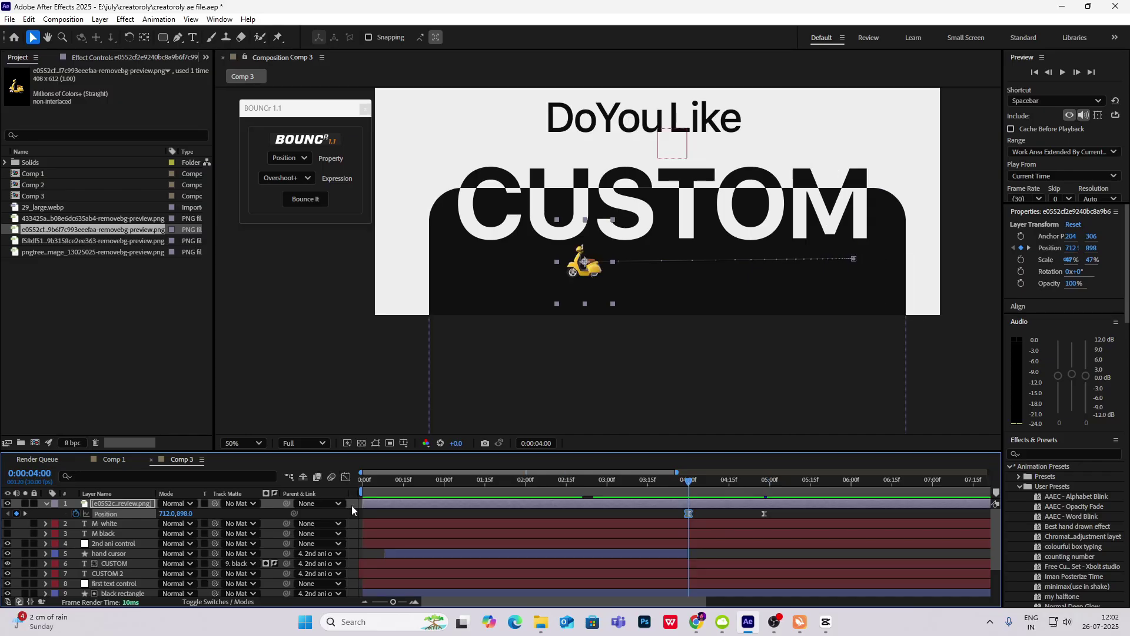
Step: Preview the scooter's eased slide from the start of the comp and collapse its layer properties
{"action": "left_click", "coordinate": [364, 504]}
{"action": "left_click_drag", "start_coordinate": [364, 504], "coordinate": [689, 518]}
{"action": "key", "text": "space"}
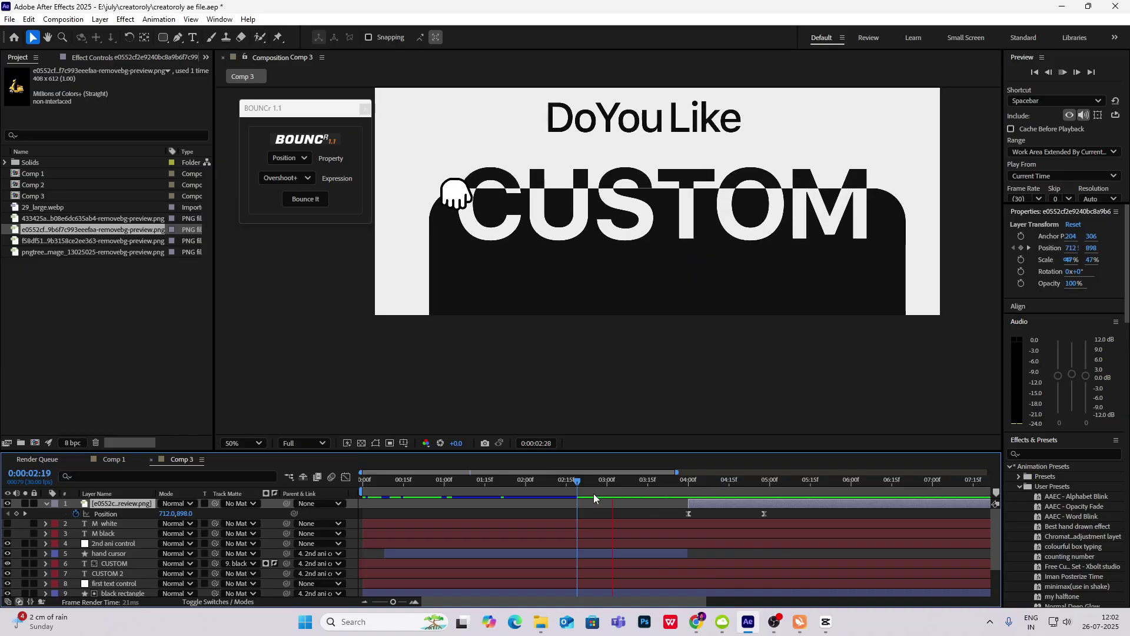
{"action": "left_click", "coordinate": [863, 263]}
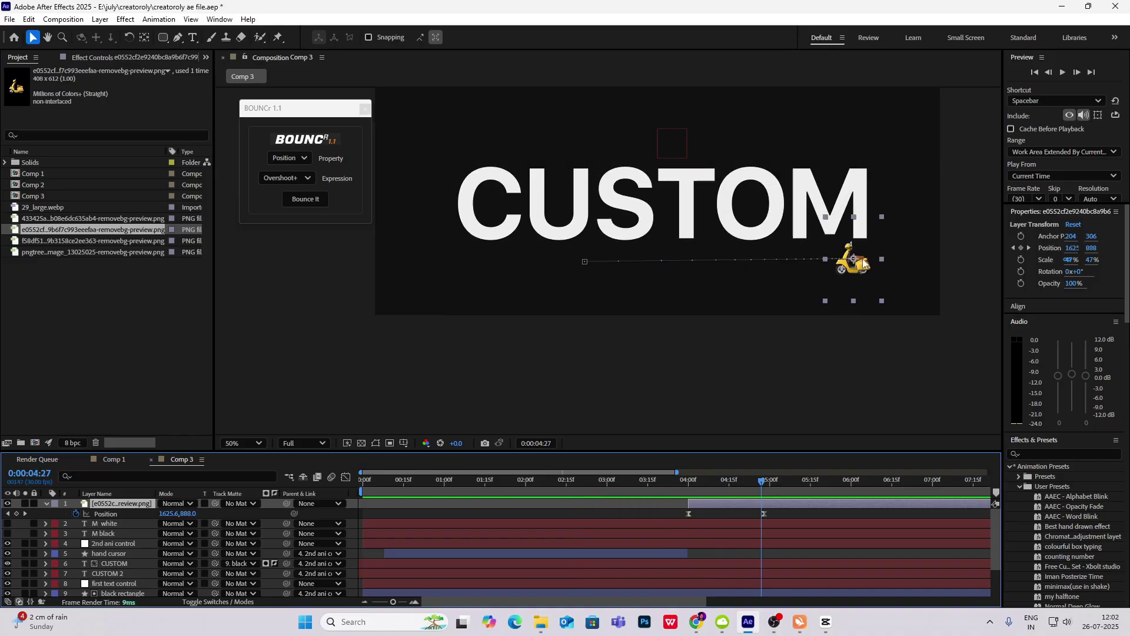
{"action": "left_click", "coordinate": [45, 504]}
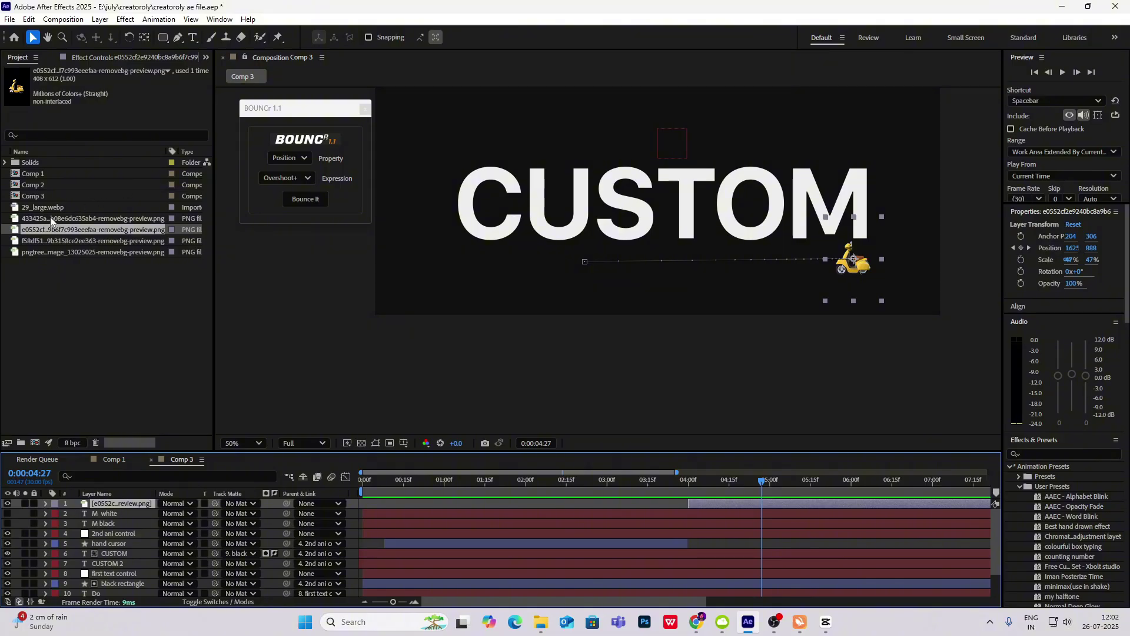
Step: Add ice cream, car and detective layers below the scooter layer, scaled to 47%, 43% and 25%, and stack them on the scooter's end position
{"action": "left_click_drag", "start_coordinate": [51, 219], "coordinate": [108, 503]}
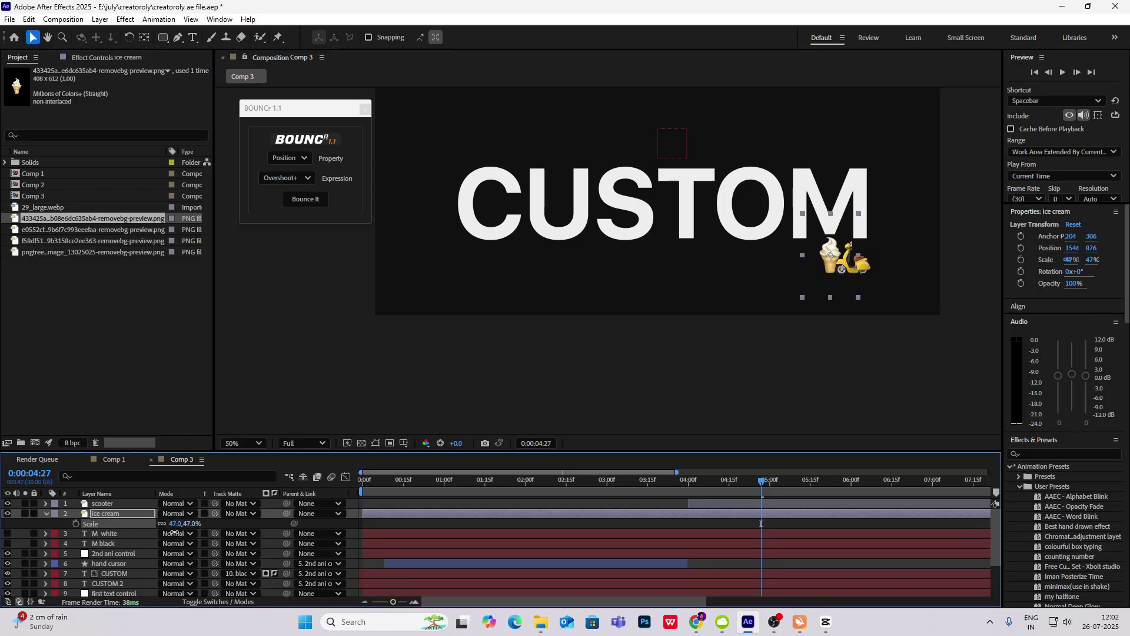
{"action": "left_click_drag", "start_coordinate": [830, 256], "coordinate": [849, 257]}
{"action": "left_click_drag", "start_coordinate": [50, 208], "coordinate": [111, 530]}
{"action": "key", "text": "Return"}
{"action": "type", "text": "detective"}
{"action": "key", "text": "Return"}
{"action": "left_click_drag", "start_coordinate": [71, 253], "coordinate": [112, 534]}
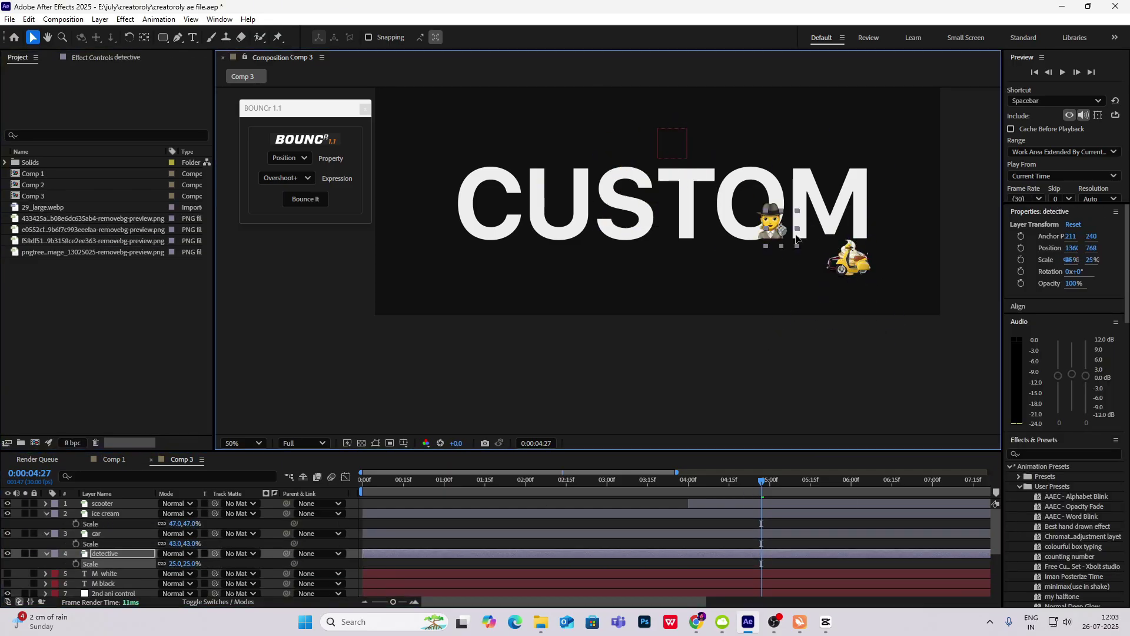
{"action": "left_click_drag", "start_coordinate": [758, 222], "coordinate": [851, 258]}
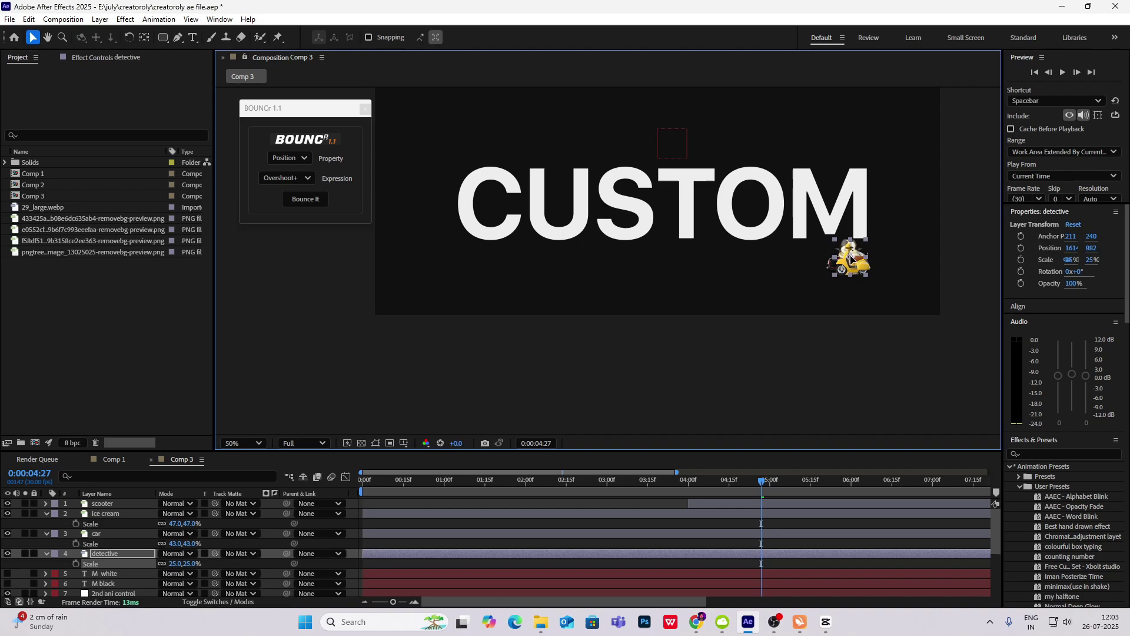
{"action": "left_click", "coordinate": [46, 513]}
{"action": "left_click", "coordinate": [47, 523]}
{"action": "left_click", "coordinate": [47, 533]}
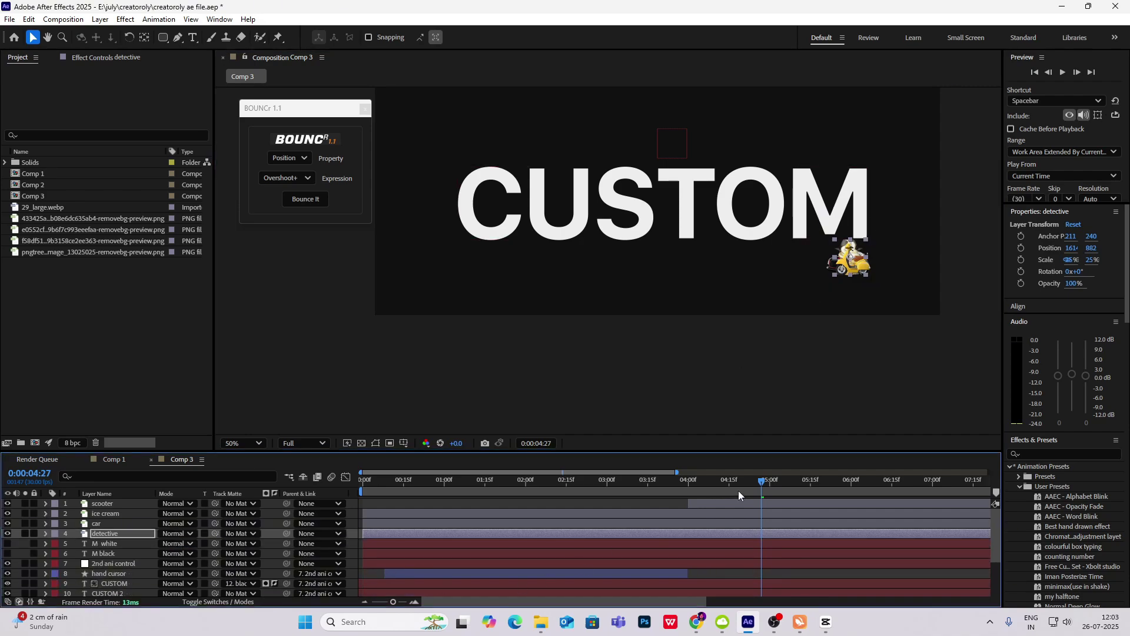
Step: Trim the ice cream, car and detective layers to start at 0:00:04:27
{"action": "left_click_drag", "start_coordinate": [738, 493], "coordinate": [759, 508]}
{"action": "left_click", "coordinate": [104, 521], "text": "ctrl"}
{"action": "left_click", "coordinate": [112, 513], "text": "ctrl"}
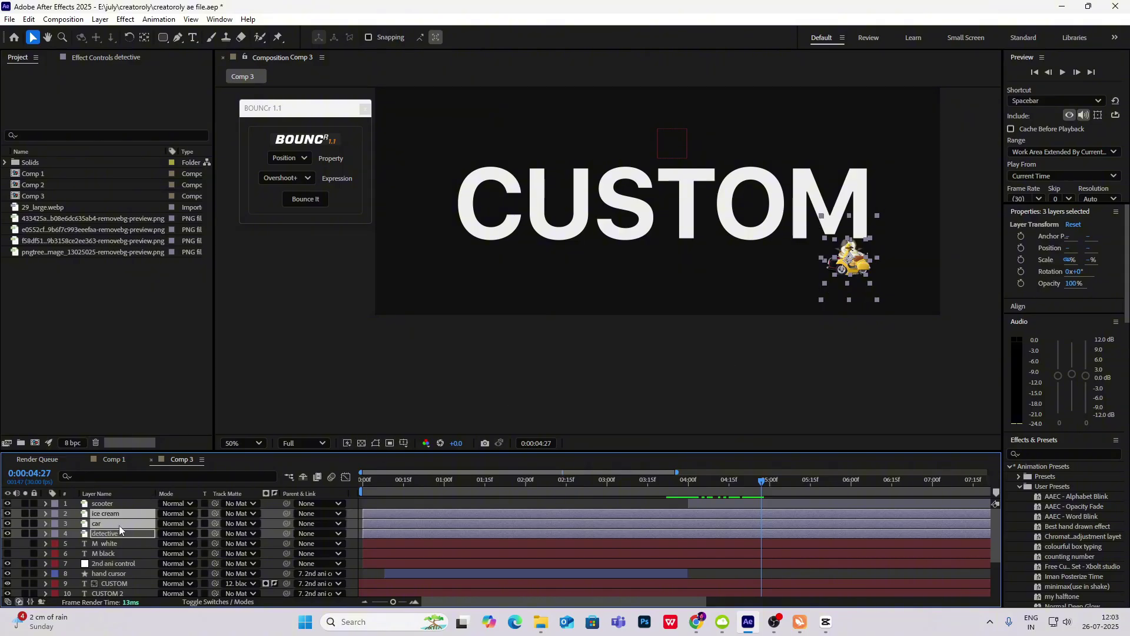
{"action": "key", "text": "alt+bracketleft"}
{"action": "mouse_move", "coordinate": [764, 486]}
{"action": "left_mouse_down"}
{"action": "mouse_move", "coordinate": [781, 484]}
{"action": "mouse_move", "coordinate": [762, 489]}
{"action": "left_mouse_up"}
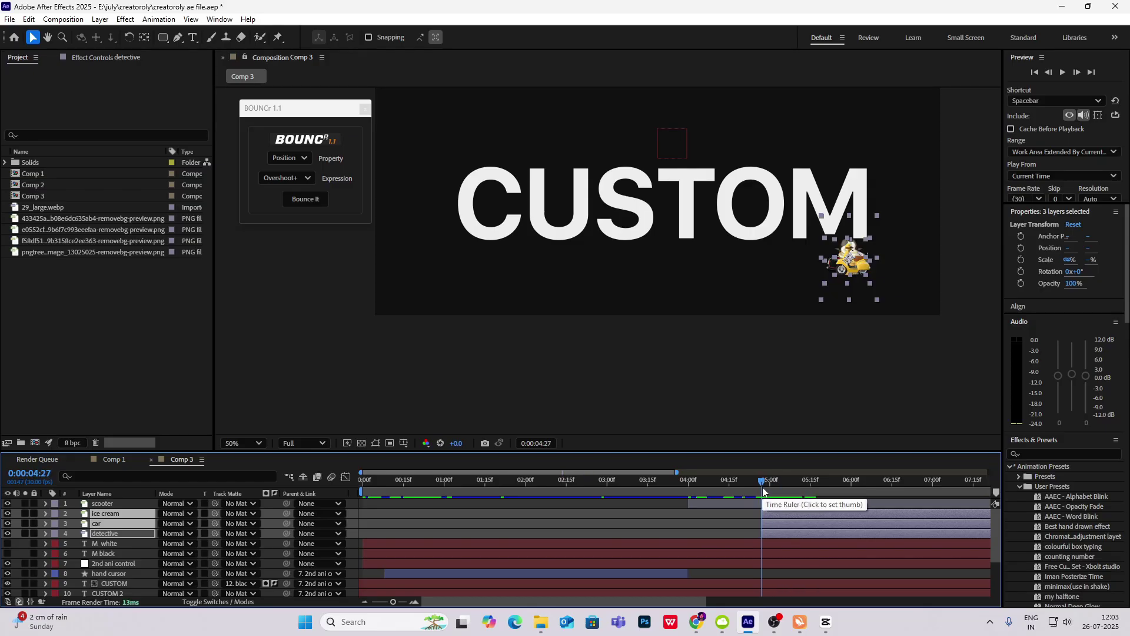
Step: Set position and opacity keyframes at 0:00:04:27 on the ice cream, car and detective layers
{"action": "key", "text": "t"}
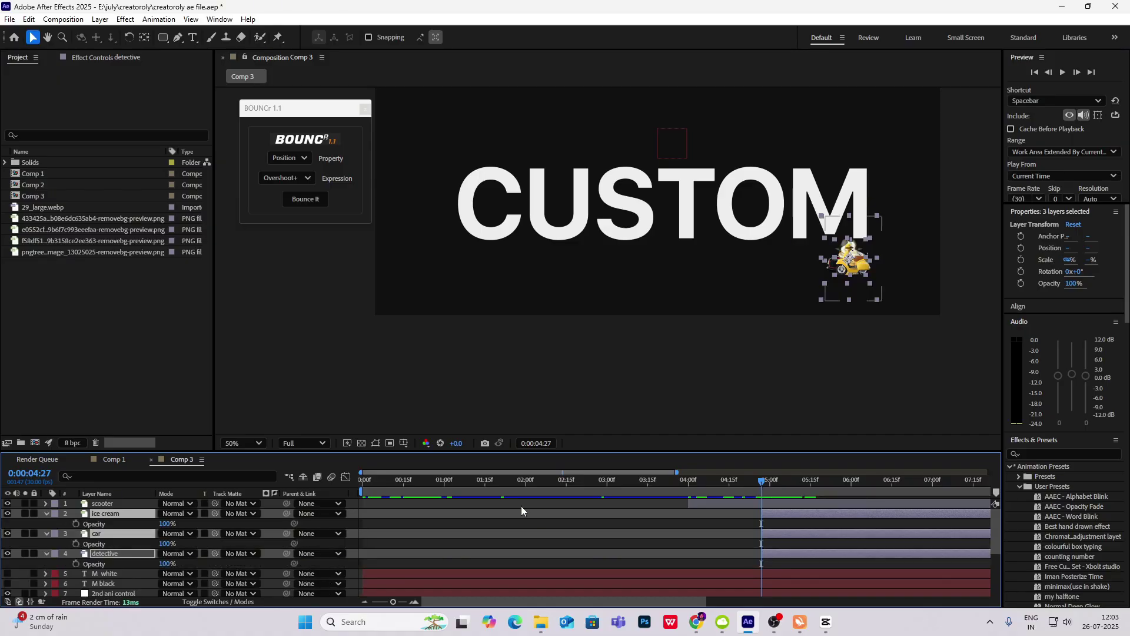
{"action": "key", "text": "shift+p"}
{"action": "key", "text": "alt+shift+p"}
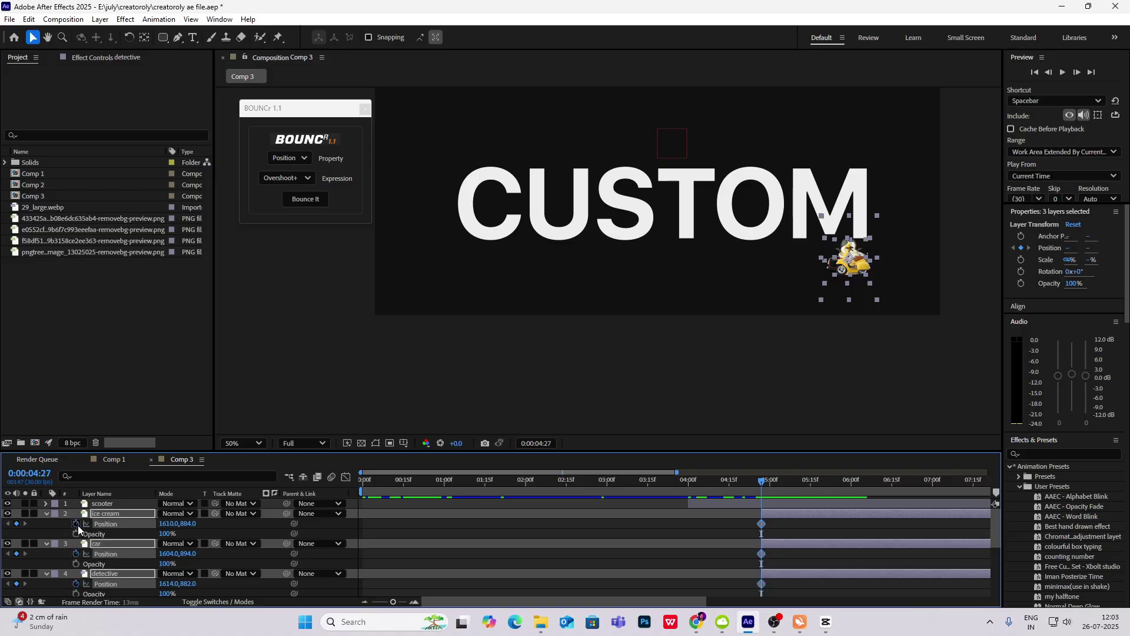
{"action": "left_click", "coordinate": [76, 533]}
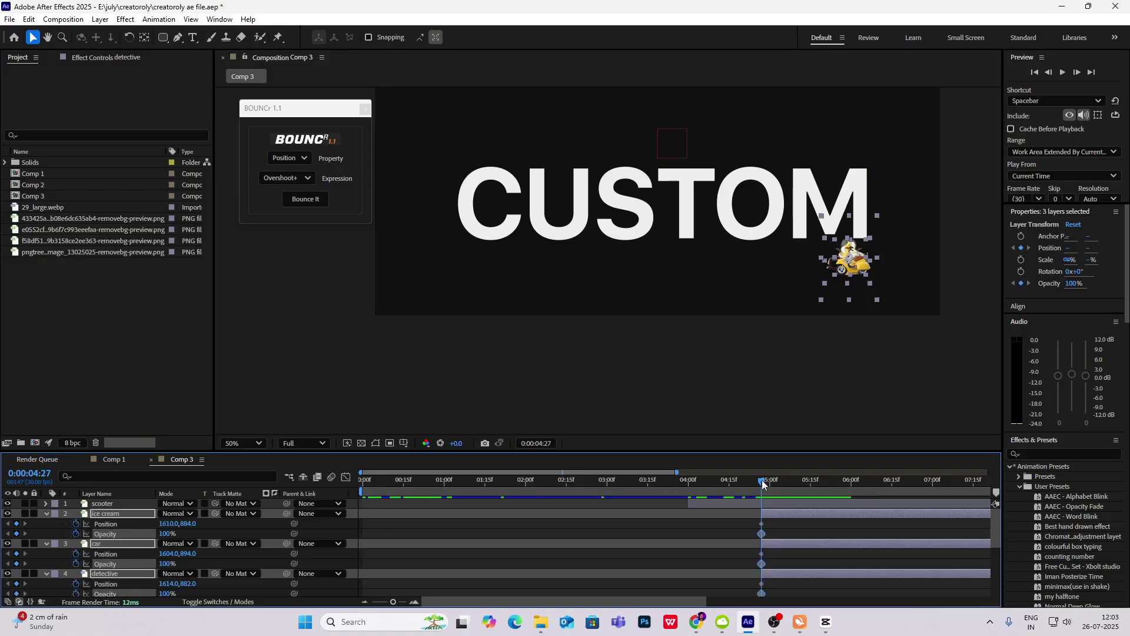
Step: Keyframe the images spread out below CUSTOM at 0:00:05:10, with X positions of 1255 for the ice cream, 876 for the car and 513 for the detective
{"action": "left_click_drag", "start_coordinate": [764, 484], "coordinate": [797, 484]}
{"action": "left_click", "coordinate": [192, 537]}
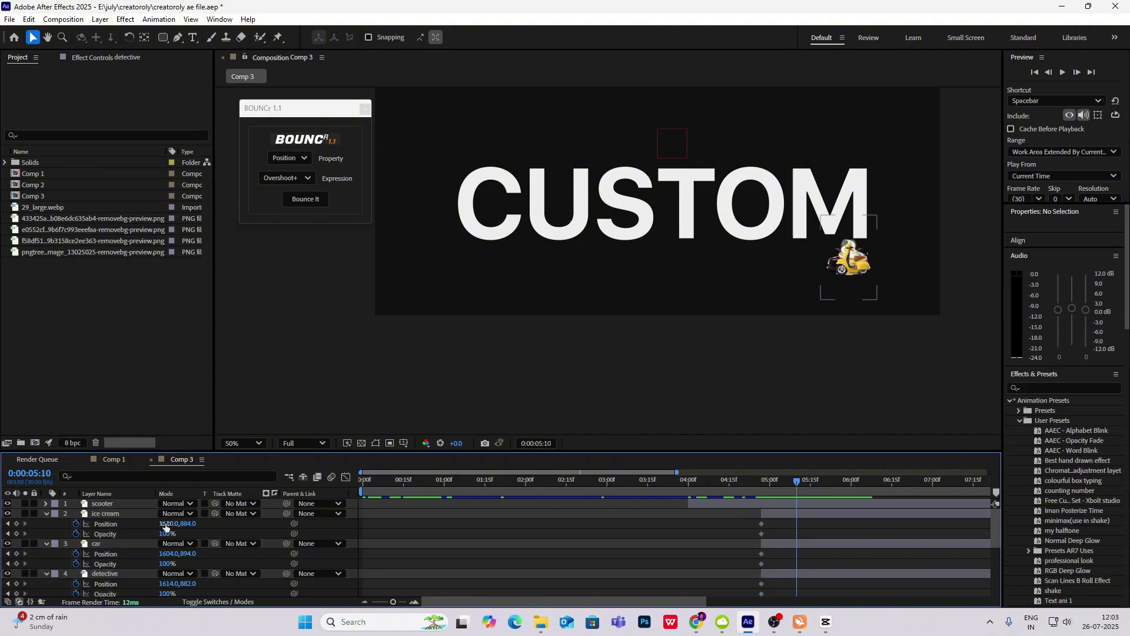
{"action": "left_click_drag", "start_coordinate": [169, 523], "coordinate": [13, 539]}
{"action": "left_click_drag", "start_coordinate": [164, 554], "coordinate": [1, 550]}
{"action": "scroll", "coordinate": [196, 568], "scroll_direction": "down", "scroll_amount": 2}
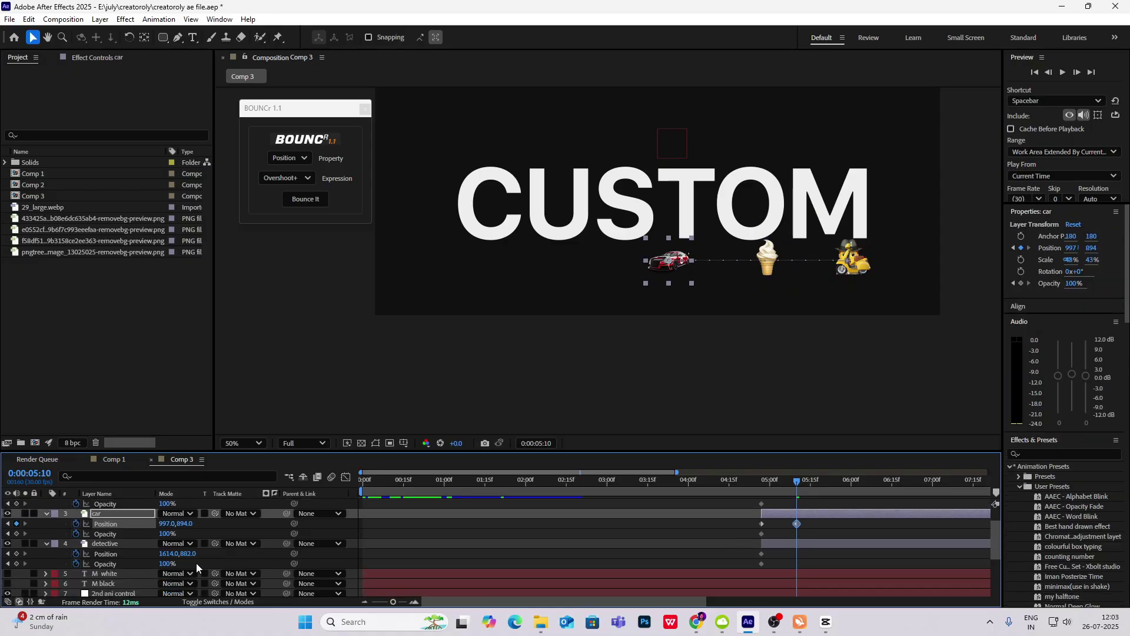
{"action": "left_click_drag", "start_coordinate": [168, 524], "coordinate": [2, 527]}
{"action": "left_click_drag", "start_coordinate": [168, 524], "coordinate": [23, 530]}
{"action": "scroll", "coordinate": [214, 534], "scroll_direction": "up", "scroll_amount": 2}
{"action": "left_click_drag", "start_coordinate": [168, 553], "coordinate": [99, 556]}
{"action": "left_click_drag", "start_coordinate": [168, 524], "coordinate": [122, 524]}
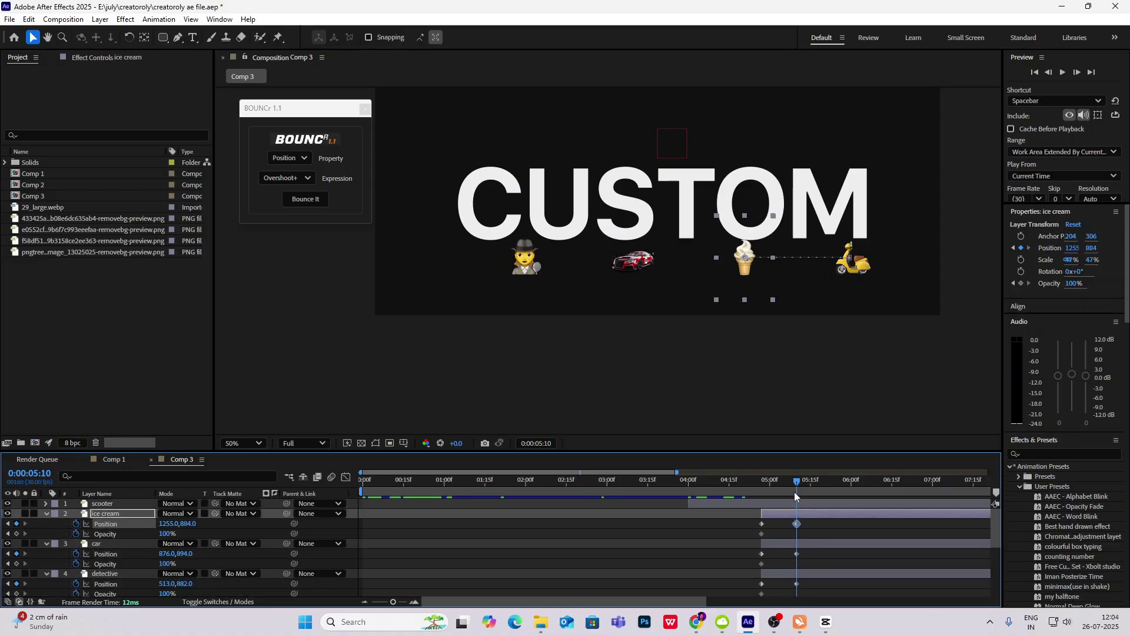
Step: Add 100% opacity keyframes at 0:00:05:10 to the ice cream, car and detective layers
{"action": "left_click_drag", "start_coordinate": [794, 490], "coordinate": [796, 488]}
{"action": "left_click", "coordinate": [15, 534]}
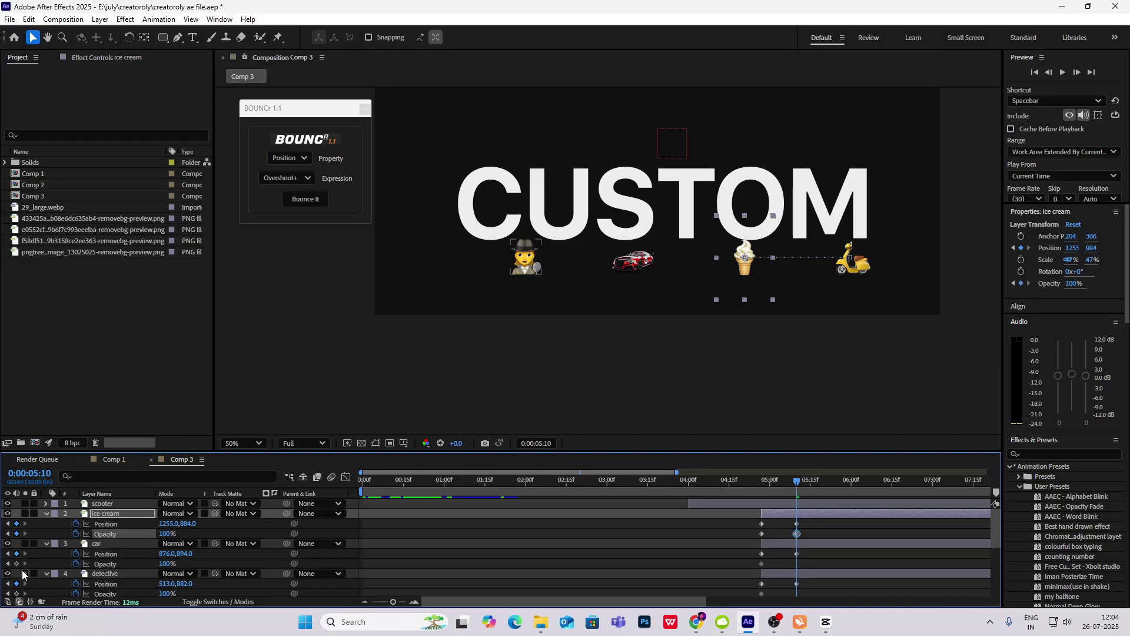
{"action": "left_click", "coordinate": [16, 564]}
{"action": "scroll", "coordinate": [20, 566], "scroll_direction": "down", "scroll_amount": 1}
{"action": "left_click", "coordinate": [17, 564]}
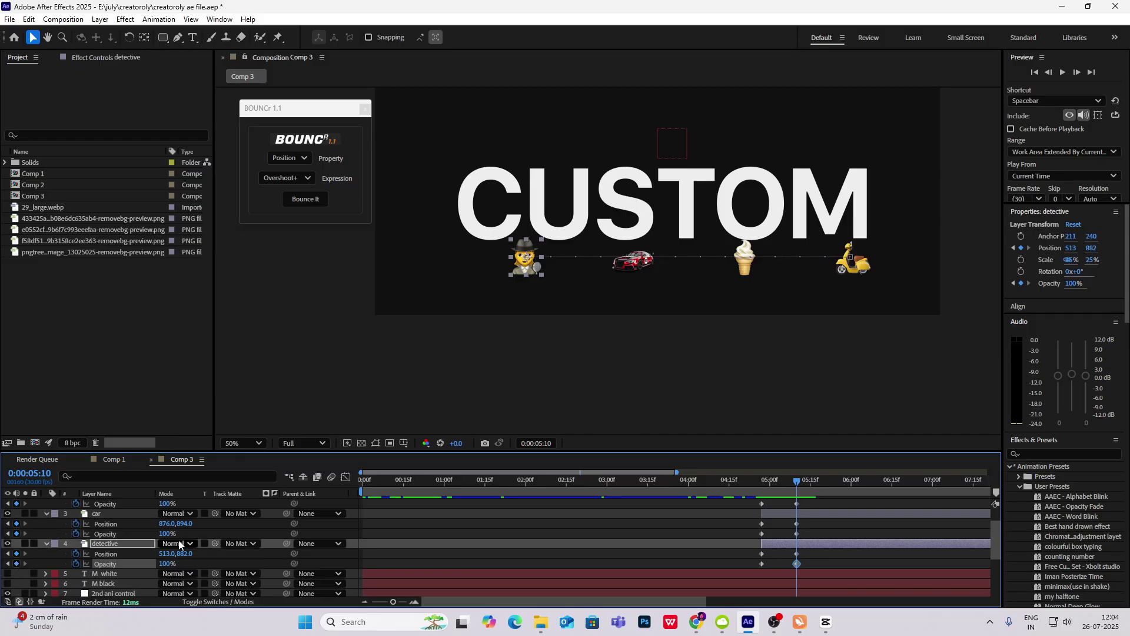
Step: Set the opacity of the car, detective and ice cream to 0% at their 0:00:04:27 keyframes
{"action": "left_click", "coordinate": [7, 534]}
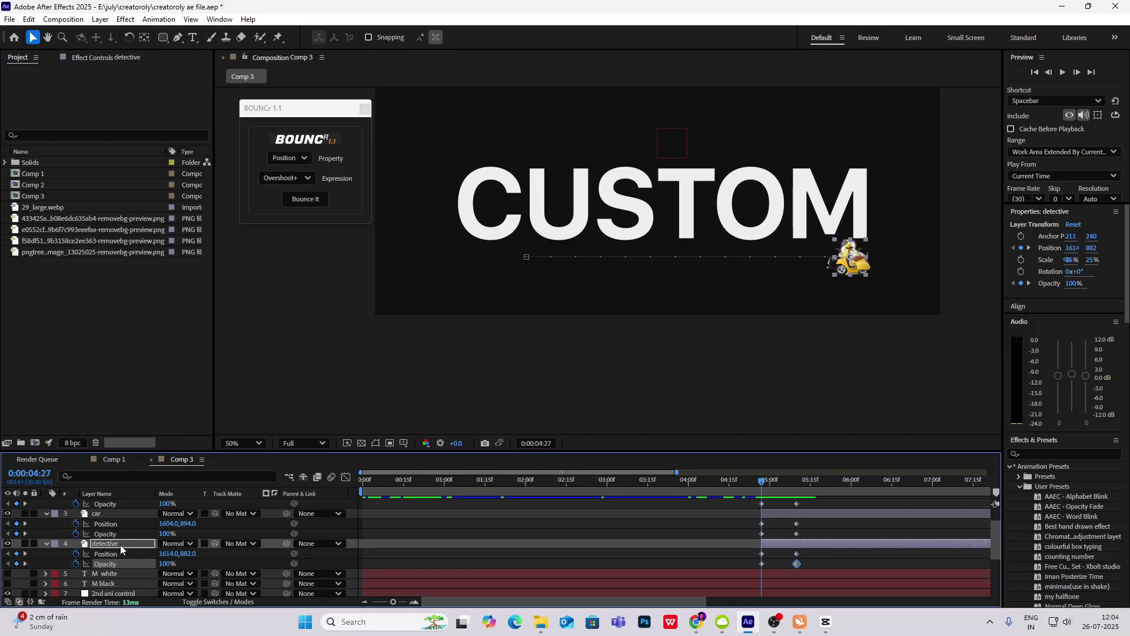
{"action": "left_click_drag", "start_coordinate": [166, 534], "coordinate": [64, 534]}
{"action": "left_click_drag", "start_coordinate": [163, 564], "coordinate": [77, 564]}
{"action": "scroll", "coordinate": [187, 553], "scroll_direction": "up", "scroll_amount": 1}
{"action": "left_click_drag", "start_coordinate": [166, 534], "coordinate": [62, 535]}
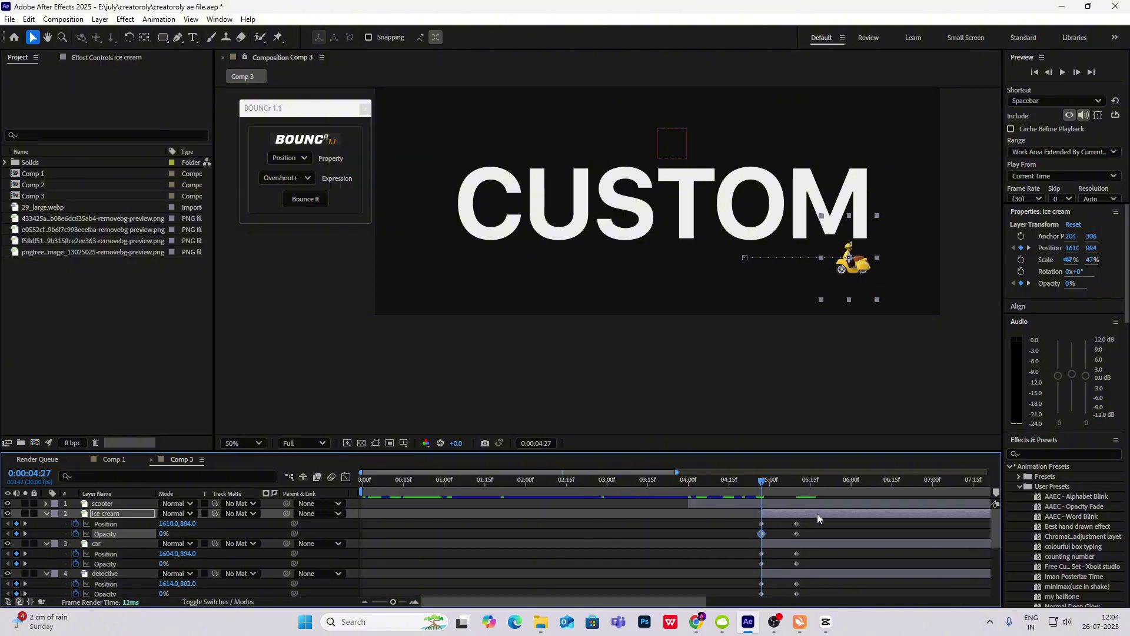
Step: Apply the BOUNCr Overshoot+ expression to the selected position and opacity keyframes of the three image layers
{"action": "left_click_drag", "start_coordinate": [809, 521], "coordinate": [790, 539]}
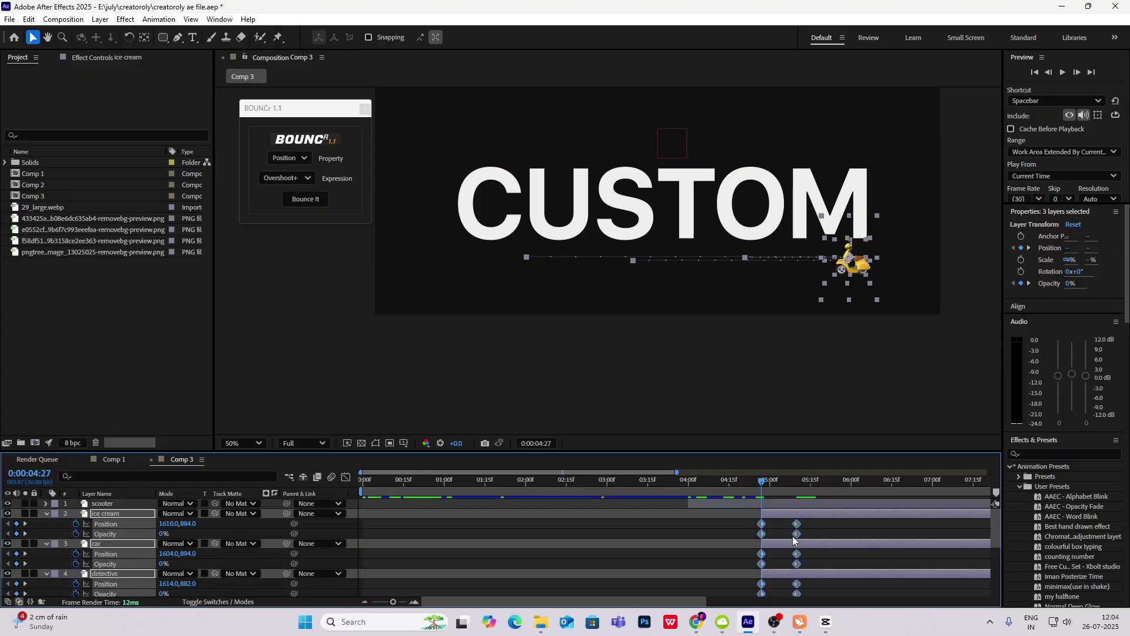
{"action": "left_click", "coordinate": [303, 157]}
{"action": "left_click", "coordinate": [283, 208]}
{"action": "left_click", "coordinate": [306, 200]}
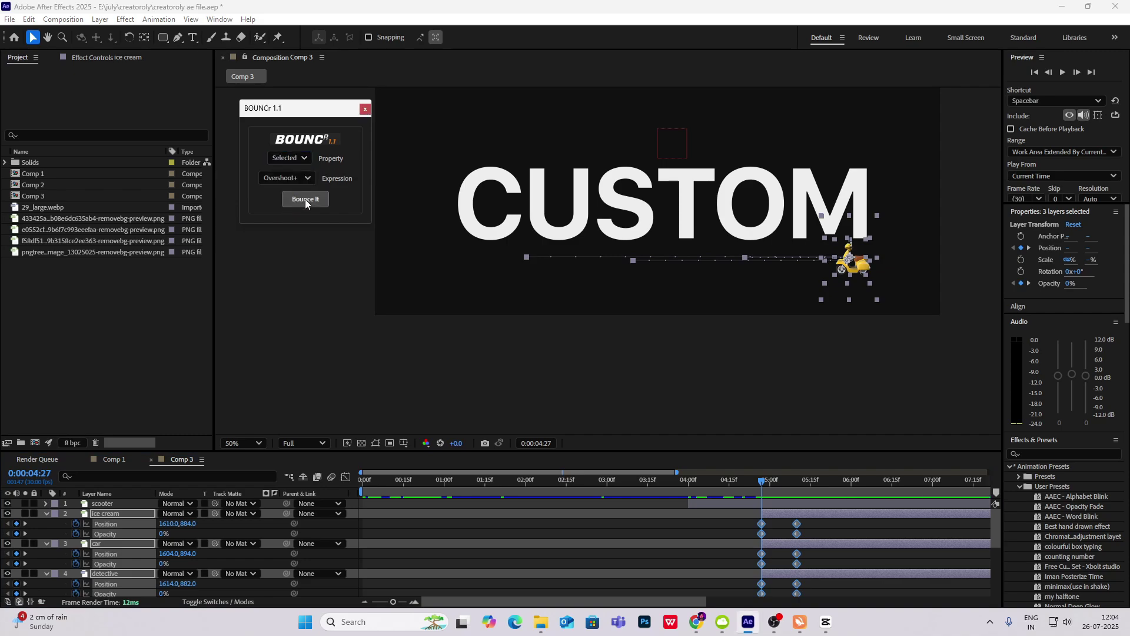
Step: Move the ending position and opacity keyframes of the ice cream, car and detective earlier, to about 0:00:05:04
{"action": "mouse_move", "coordinate": [787, 493]}
{"action": "left_mouse_down"}
{"action": "mouse_move", "coordinate": [777, 493]}
{"action": "mouse_move", "coordinate": [830, 493]}
{"action": "mouse_move", "coordinate": [763, 494]}
{"action": "mouse_move", "coordinate": [797, 499]}
{"action": "left_mouse_up"}
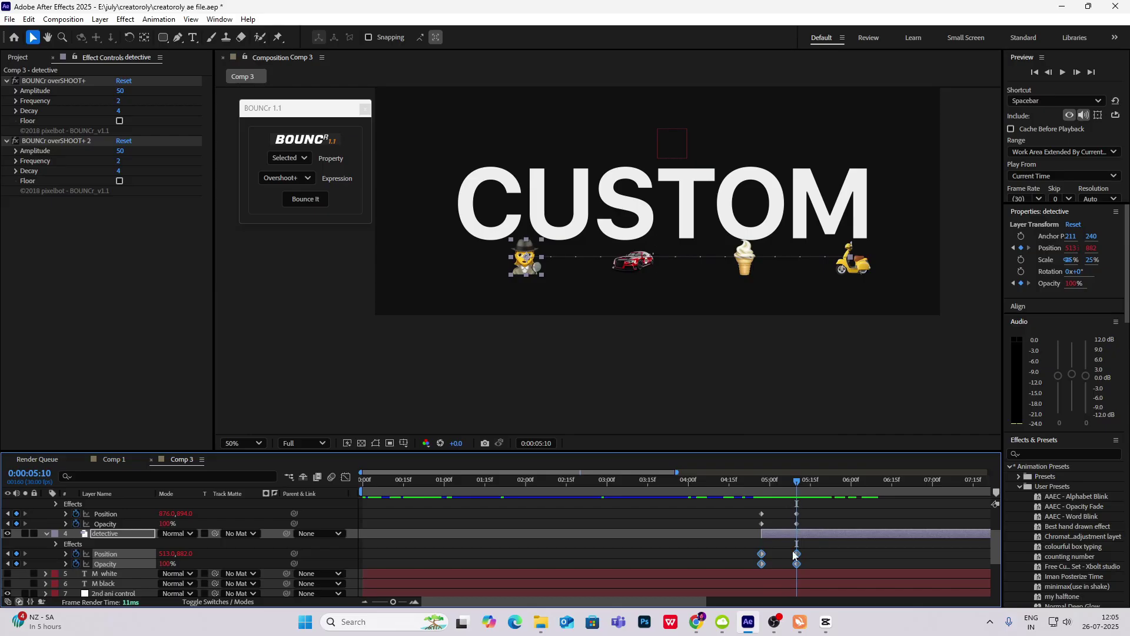
{"action": "scroll", "coordinate": [282, 547], "scroll_direction": "up", "scroll_amount": 3}
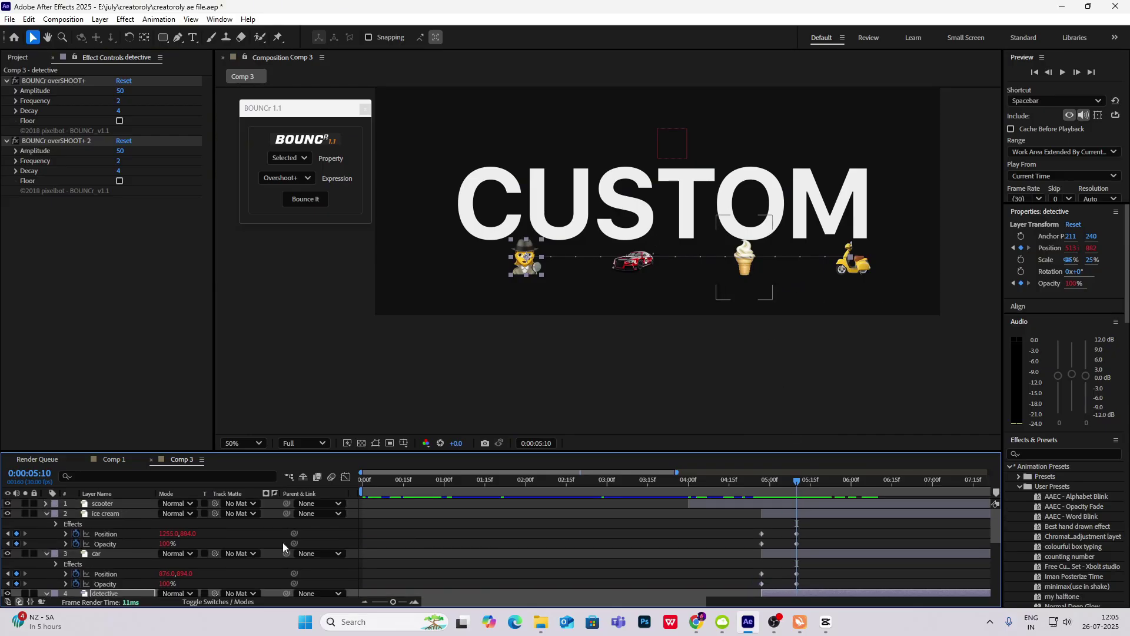
{"action": "scroll", "coordinate": [785, 542], "scroll_direction": "down", "scroll_amount": 1}
{"action": "scroll", "coordinate": [784, 542], "scroll_direction": "up", "scroll_amount": 1}
{"action": "left_click_drag", "start_coordinate": [808, 529], "coordinate": [784, 576]}
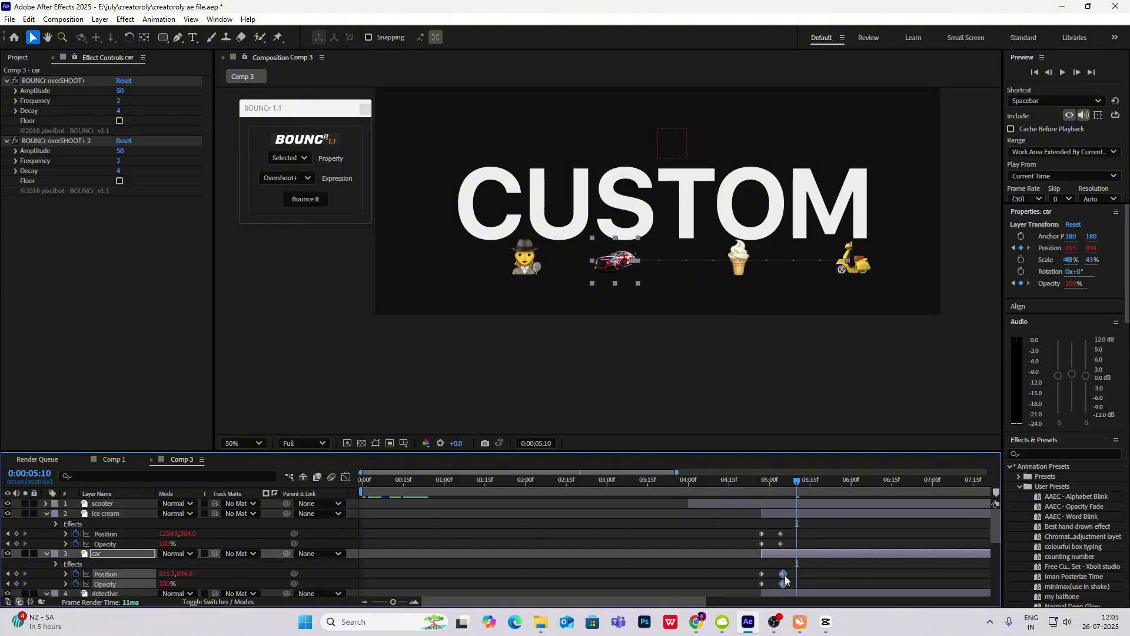
{"action": "scroll", "coordinate": [805, 577], "scroll_direction": "down", "scroll_amount": 3}
{"action": "mouse_move", "coordinate": [786, 528]}
{"action": "left_mouse_down"}
{"action": "mouse_move", "coordinate": [801, 555]}
{"action": "mouse_move", "coordinate": [785, 536]}
{"action": "left_mouse_up"}
{"action": "scroll", "coordinate": [789, 541], "scroll_direction": "up", "scroll_amount": 3}
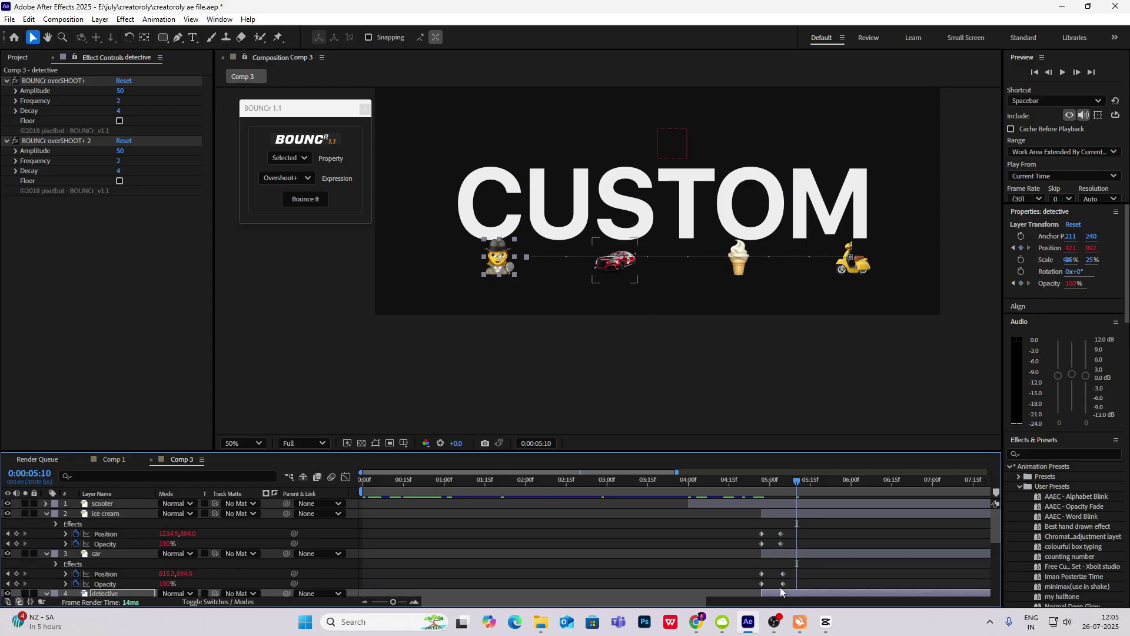
Step: Stagger the image layers, starting the car at about 0:00:05:04 and the detective at about 0:00:05:12, and check the timing
{"action": "scroll", "coordinate": [782, 590], "scroll_direction": "down", "scroll_amount": 2}
{"action": "left_click_drag", "start_coordinate": [769, 524], "coordinate": [787, 525]}
{"action": "left_click_drag", "start_coordinate": [779, 566], "coordinate": [820, 568]}
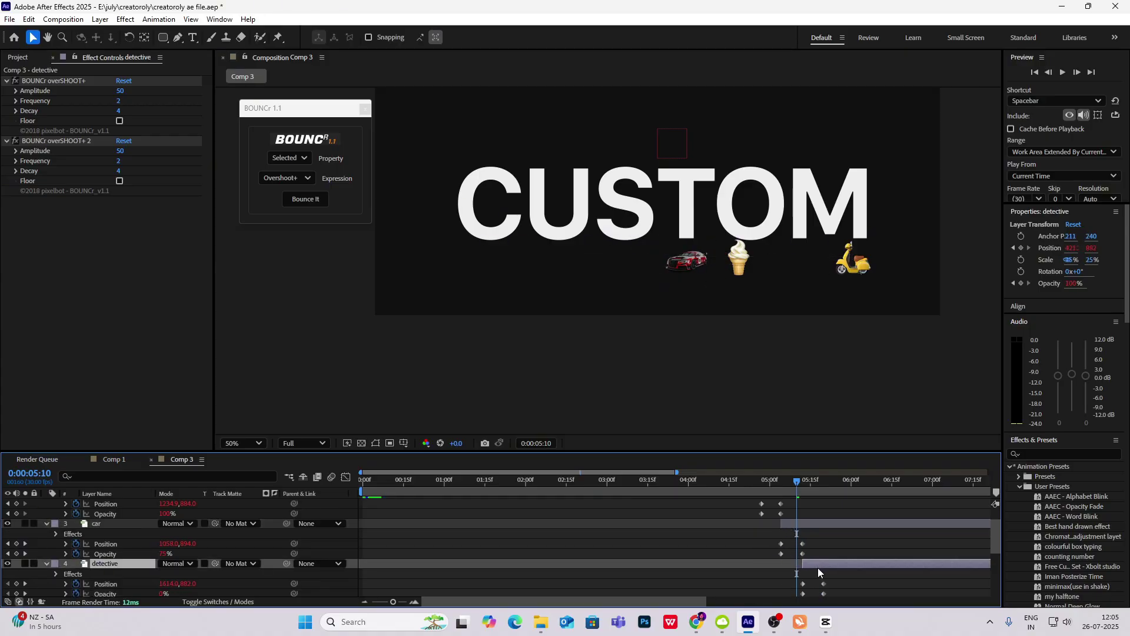
{"action": "left_click_drag", "start_coordinate": [794, 482], "coordinate": [864, 506]}
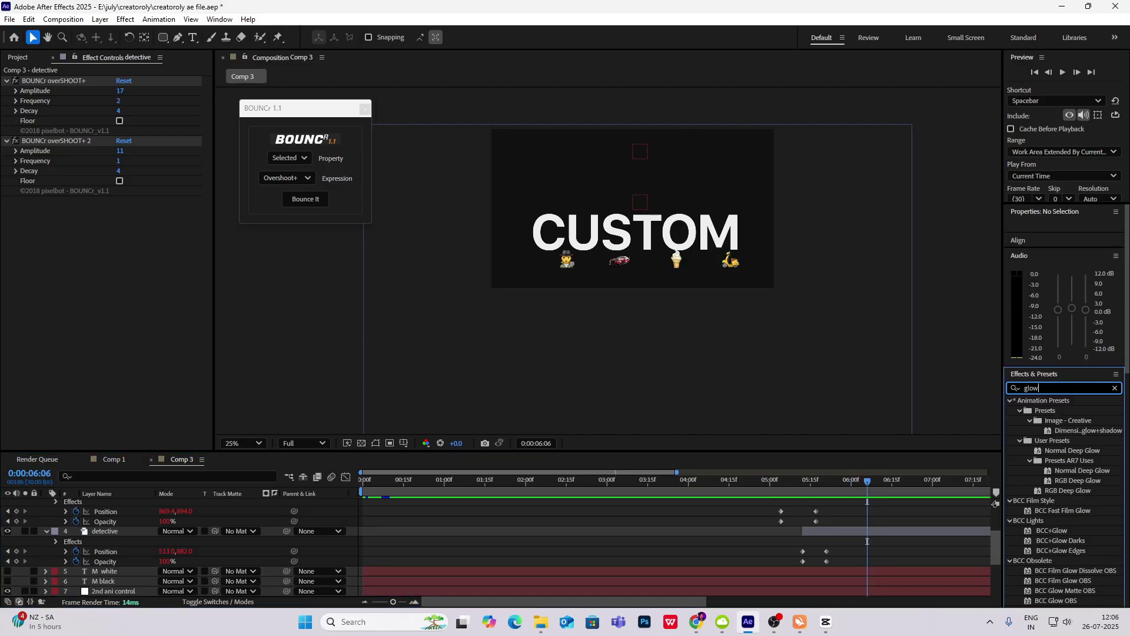
Step: Apply the Stylize Glow effect to the scooter layer
{"action": "scroll", "coordinate": [1124, 510], "scroll_direction": "down", "scroll_amount": 10}
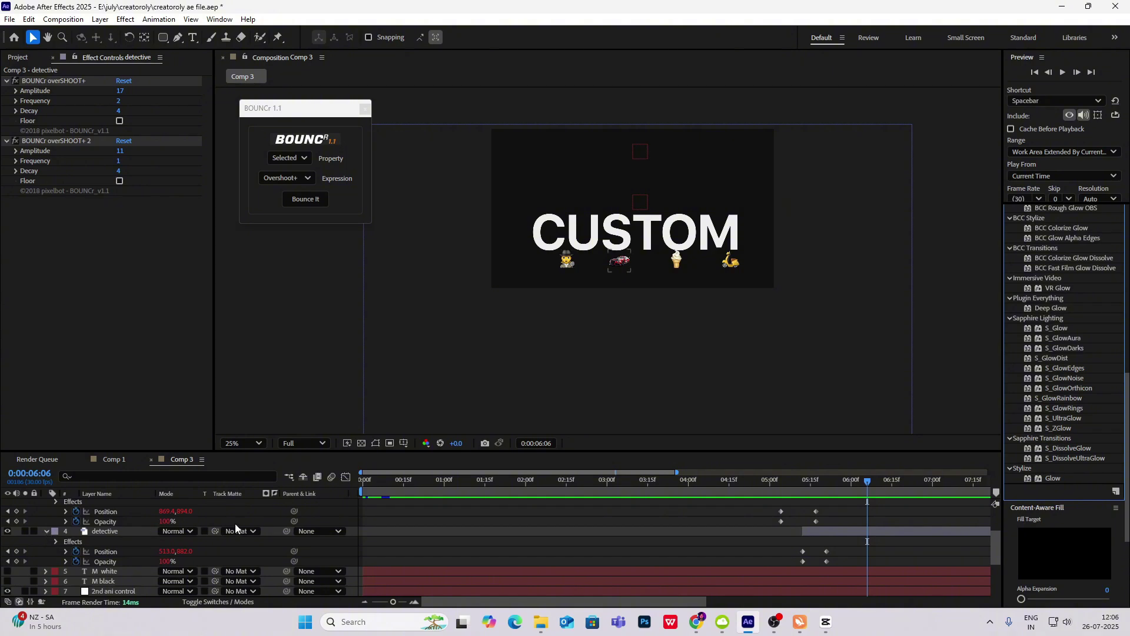
{"action": "key", "text": "ctrl+a"}
{"action": "scroll", "coordinate": [48, 532], "scroll_direction": "down", "scroll_amount": 3}
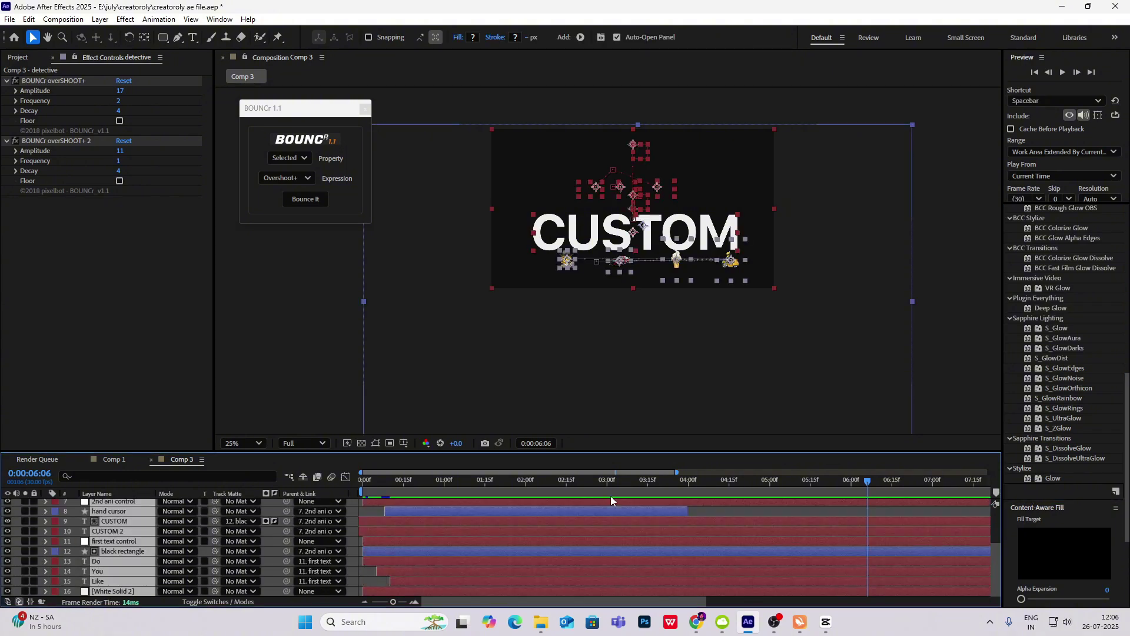
{"action": "key", "text": "ctrl+shift+a"}
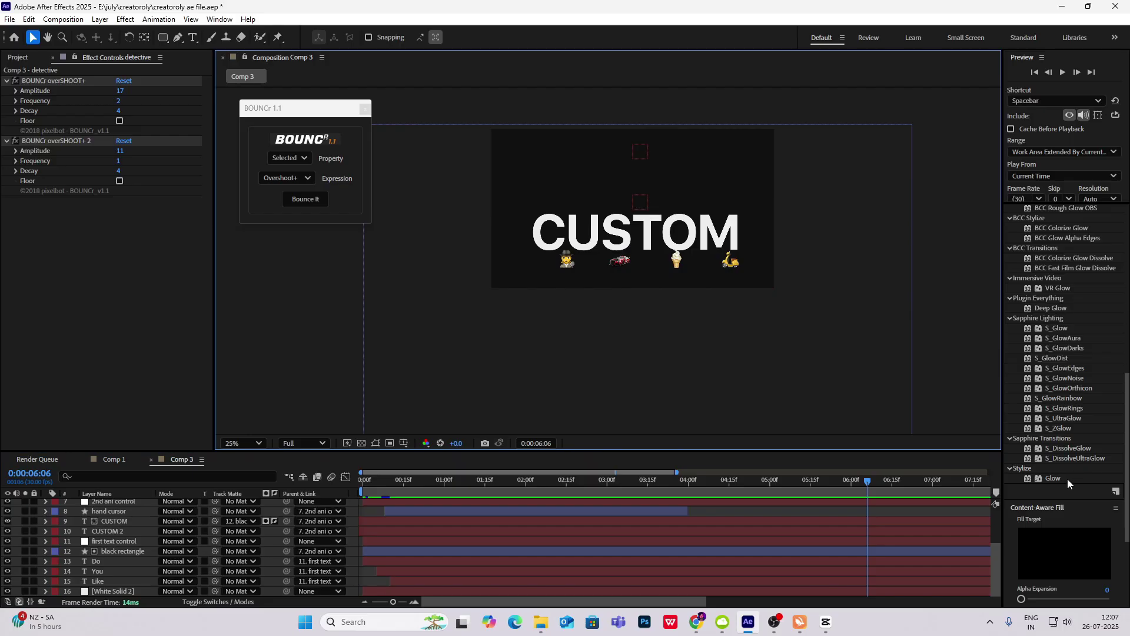
{"action": "left_click_drag", "start_coordinate": [1057, 479], "coordinate": [140, 506]}
Step: Set the scooter's Glow Threshold to 50.2% and its Glow Radius to 352
{"action": "scroll", "coordinate": [757, 289], "scroll_direction": "up", "scroll_amount": 4}
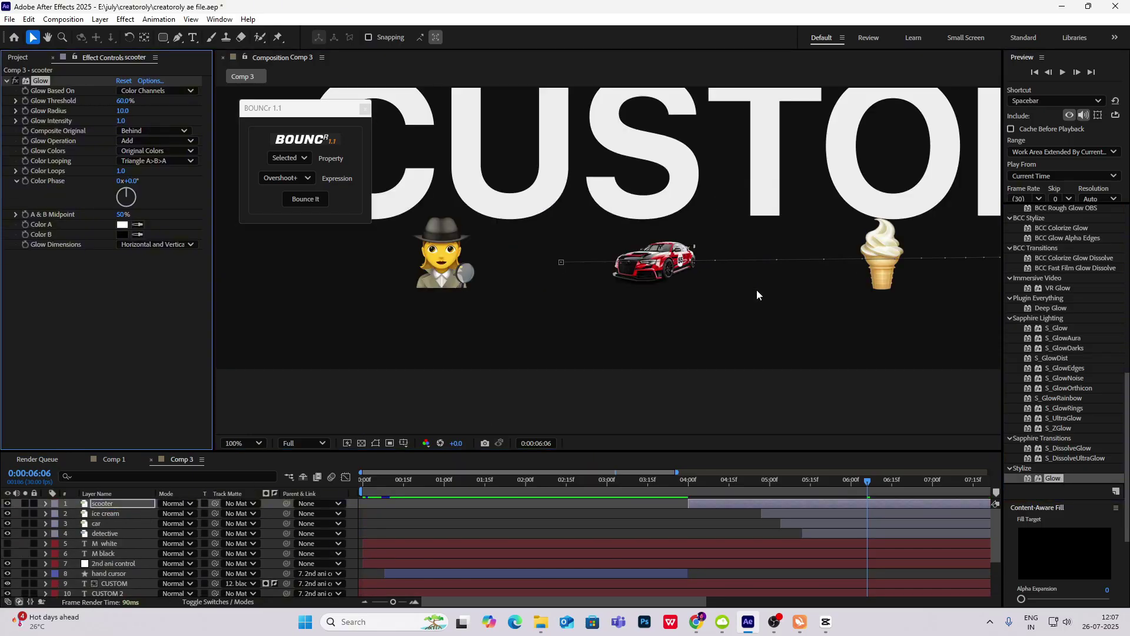
{"action": "scroll", "coordinate": [757, 288], "scroll_direction": "down", "scroll_amount": 2}
{"action": "left_click_drag", "start_coordinate": [793, 283], "coordinate": [668, 280]}
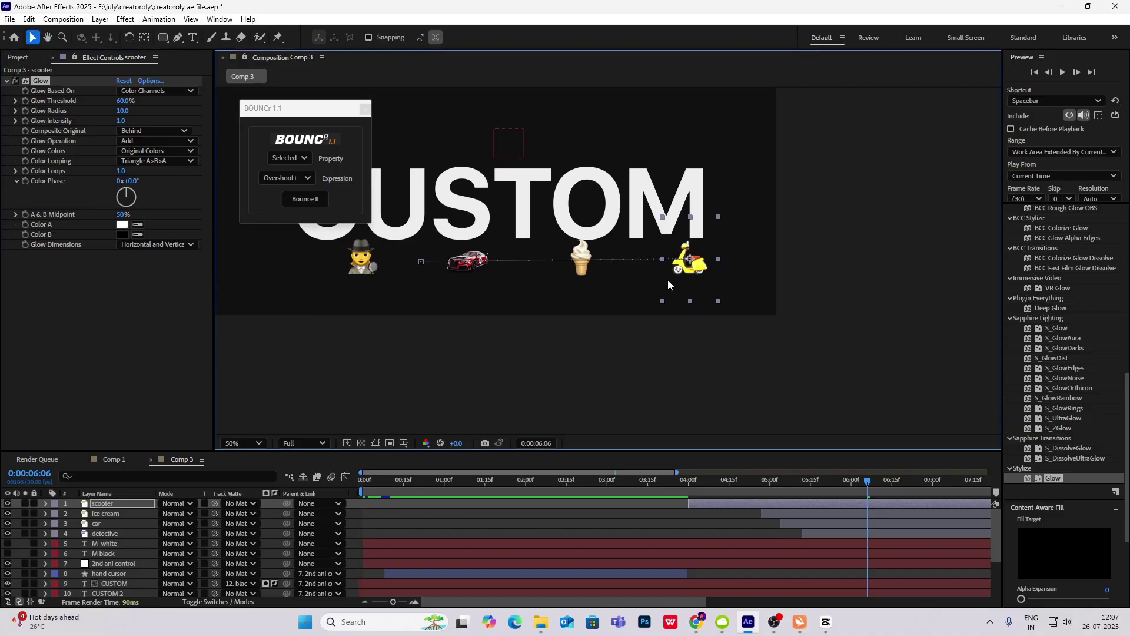
{"action": "scroll", "coordinate": [667, 280], "scroll_direction": "up", "scroll_amount": 1}
{"action": "left_click_drag", "start_coordinate": [124, 102], "coordinate": [182, 124]}
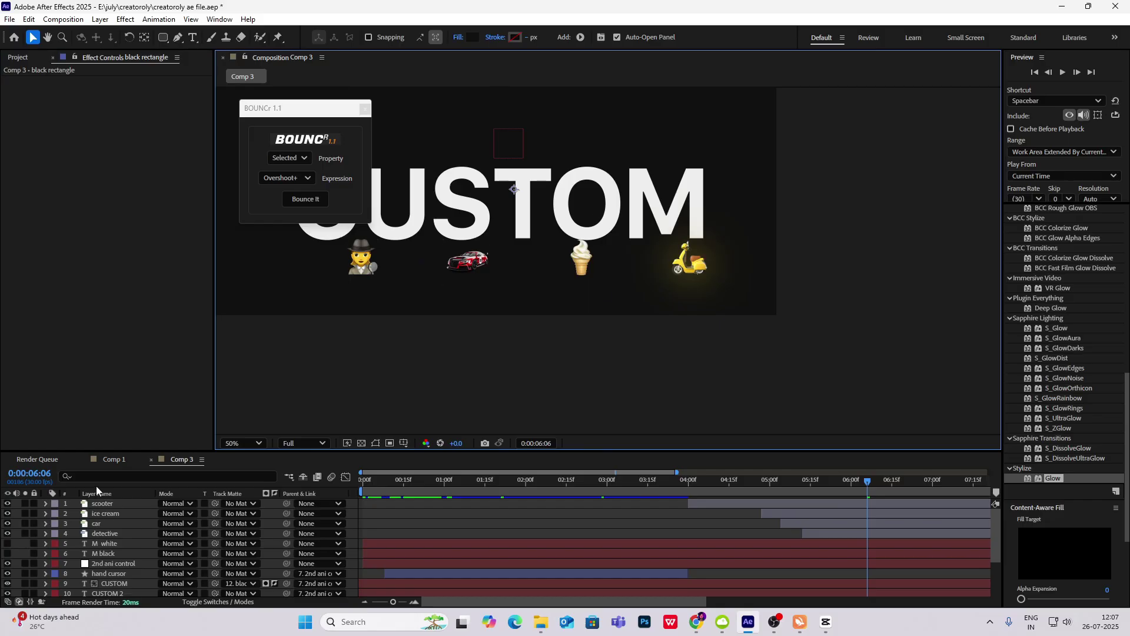
Step: Copy the scooter layer's Glow effect onto the ice cream, car and detective layers
{"action": "left_click", "coordinate": [105, 504]}
{"action": "left_click", "coordinate": [38, 81]}
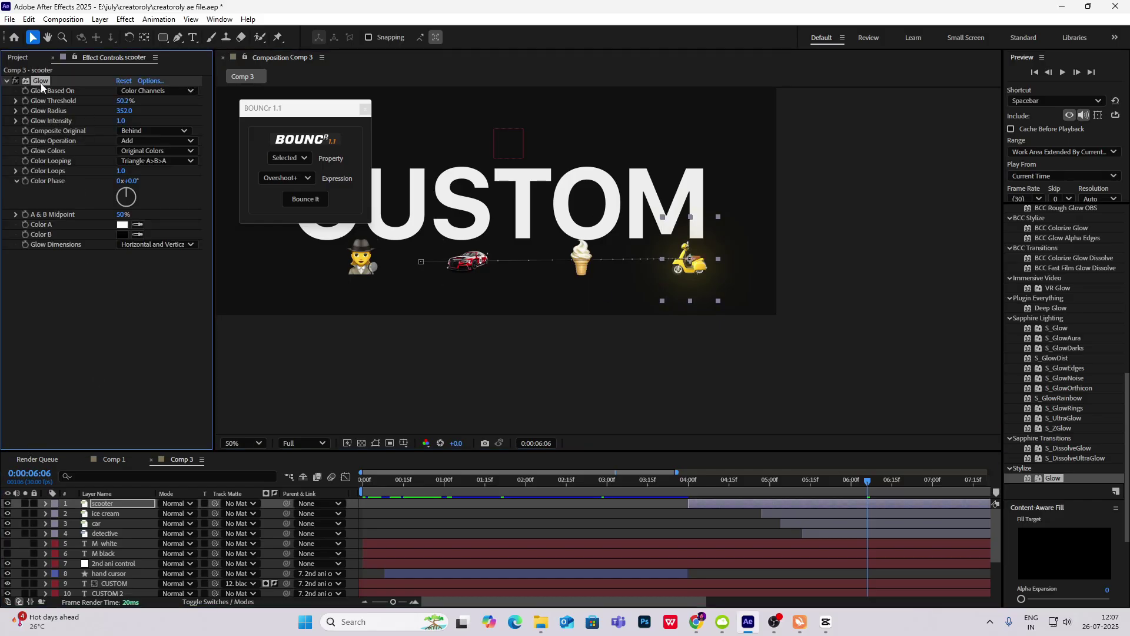
{"action": "left_click", "coordinate": [97, 514]}
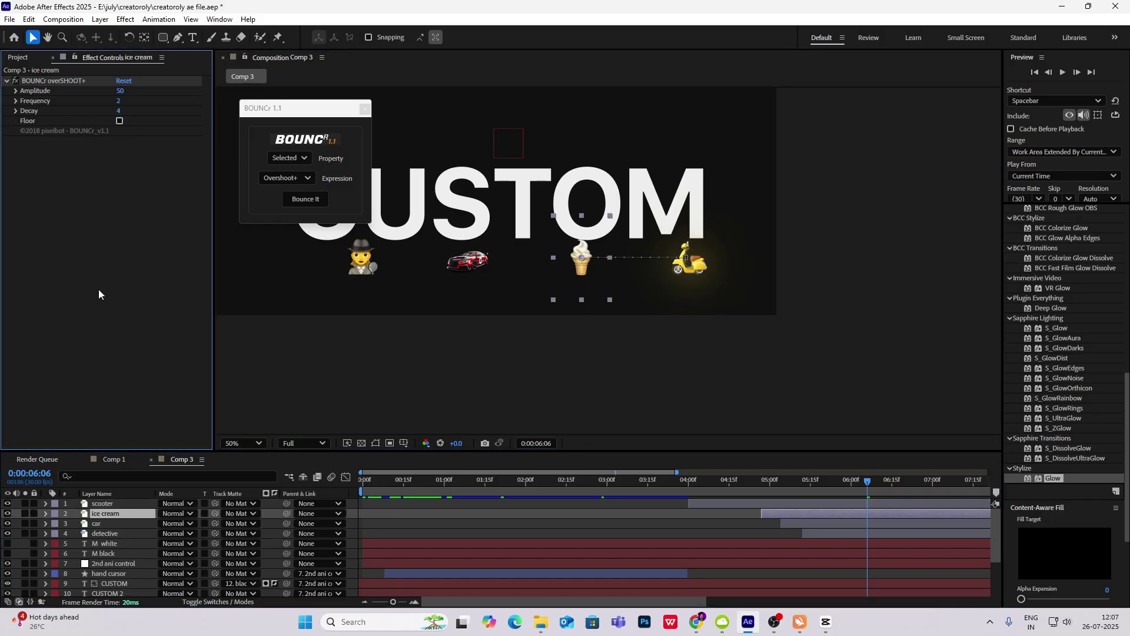
{"action": "left_click", "coordinate": [97, 523]}
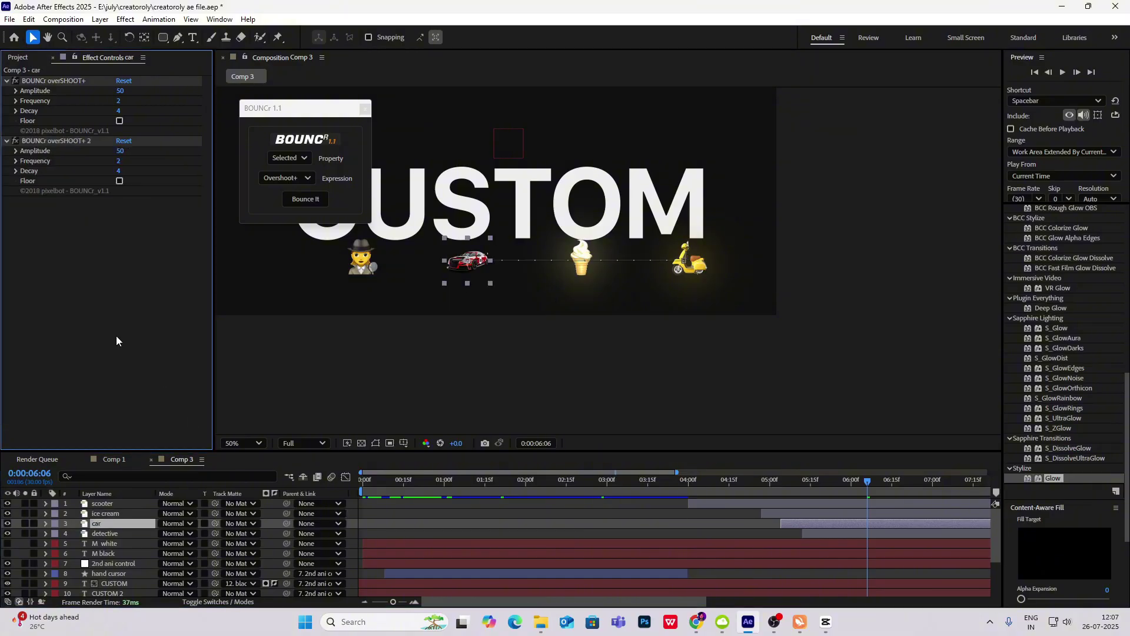
{"action": "key", "text": "ctrl+v"}
{"action": "left_click", "coordinate": [776, 348]}
{"action": "scroll", "coordinate": [776, 348], "scroll_direction": "down", "scroll_amount": 2}
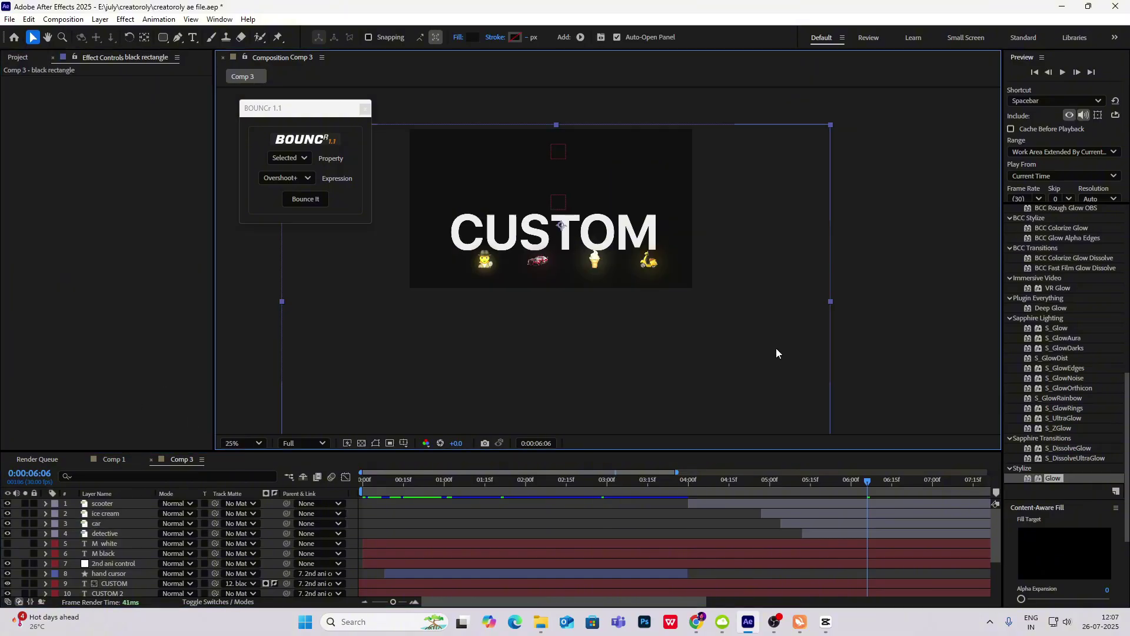
Step: Review the glowing images in Comp 3 against the emoji slide-out in the CapCut reference clip, switching back to After Effects at 0:00:04:29
{"action": "left_click_drag", "start_coordinate": [867, 481], "coordinate": [909, 503]}
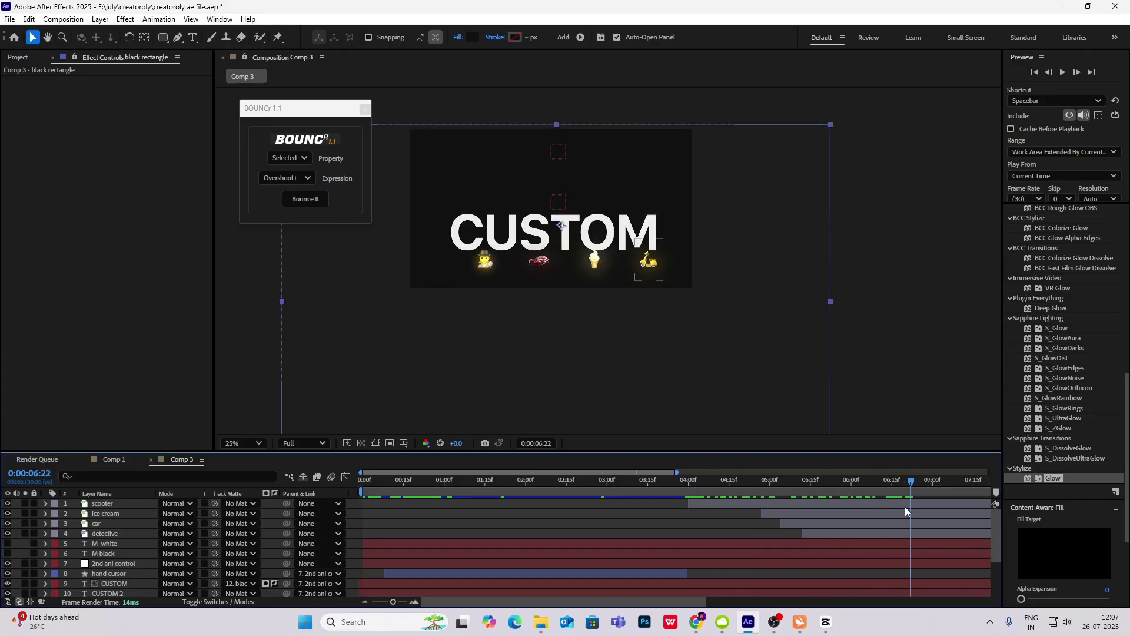
{"action": "left_click", "coordinate": [826, 622]}
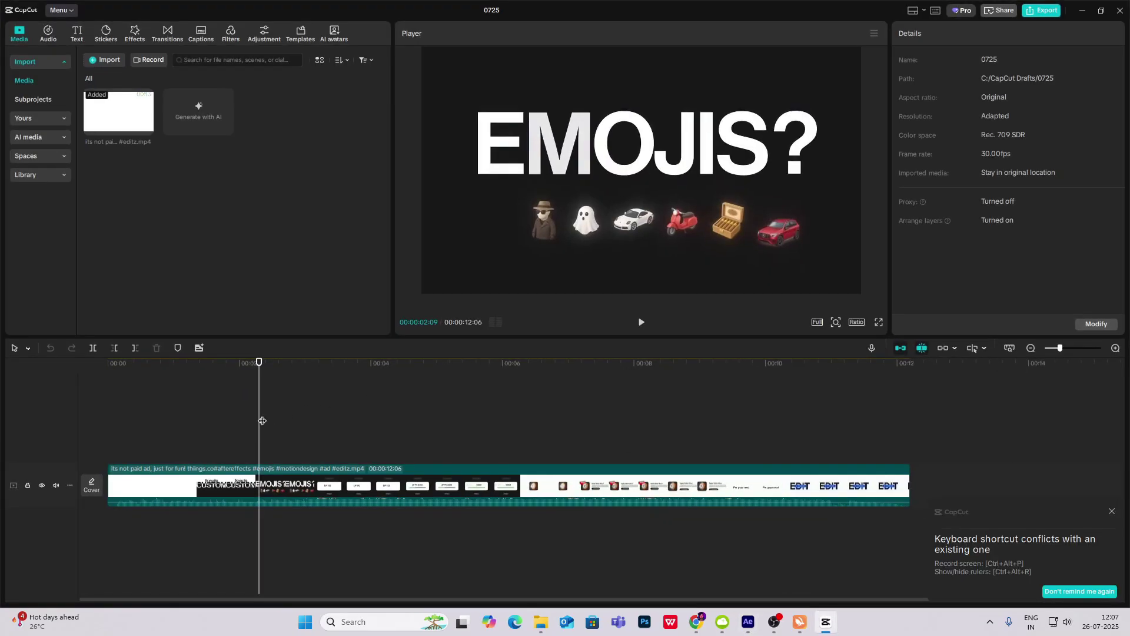
{"action": "left_click_drag", "start_coordinate": [262, 420], "coordinate": [230, 421]}
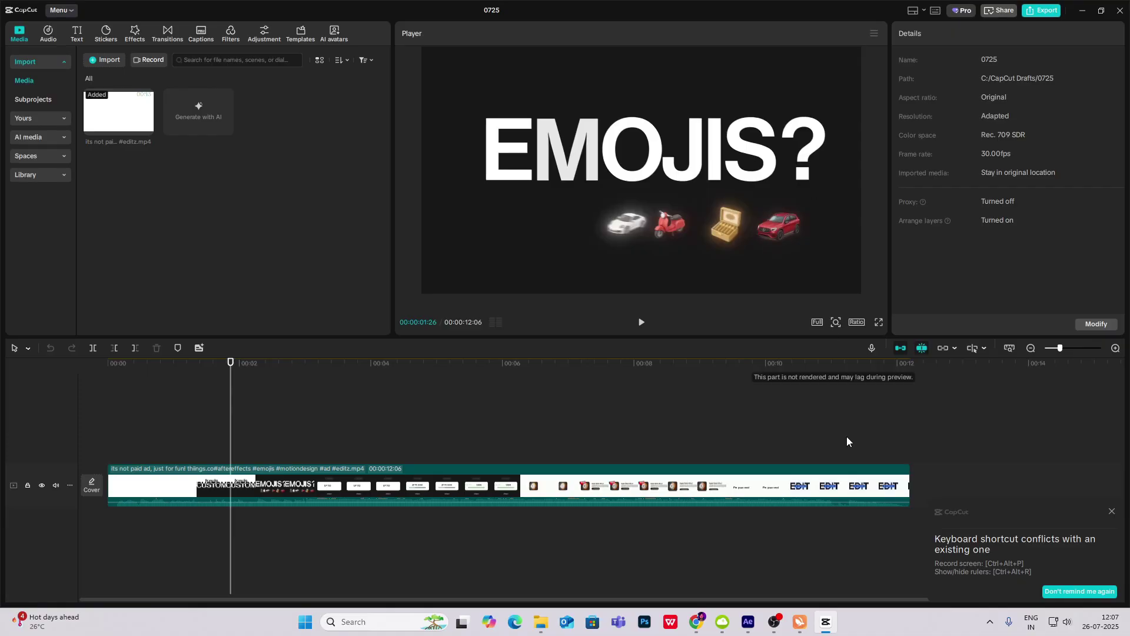
{"action": "left_click", "coordinate": [828, 622]}
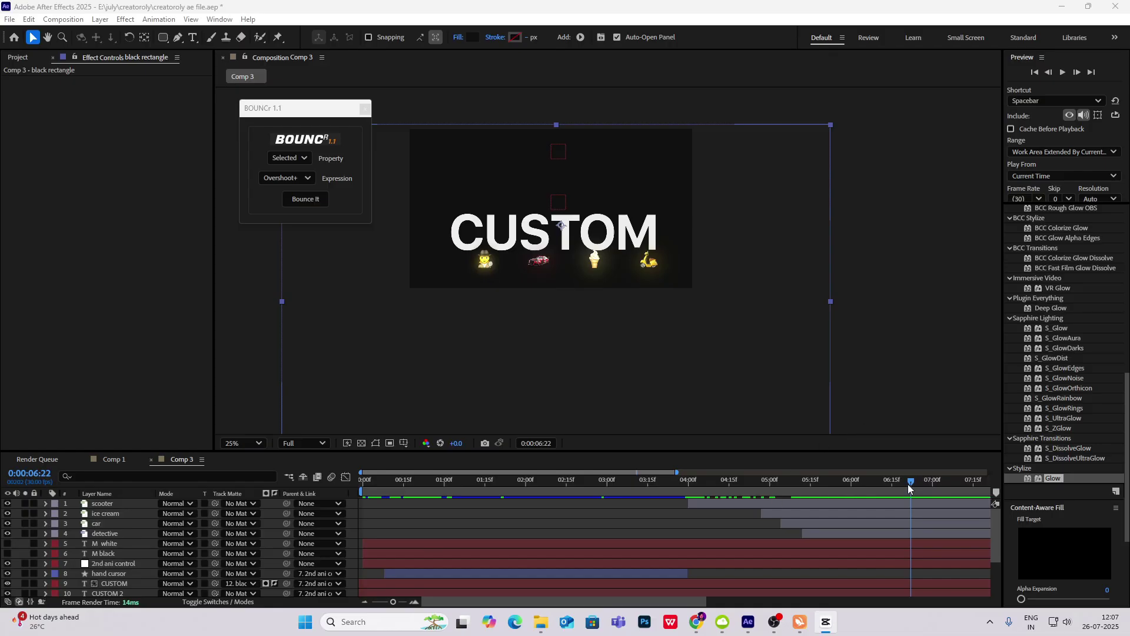
{"action": "left_click_drag", "start_coordinate": [908, 484], "coordinate": [767, 500]}
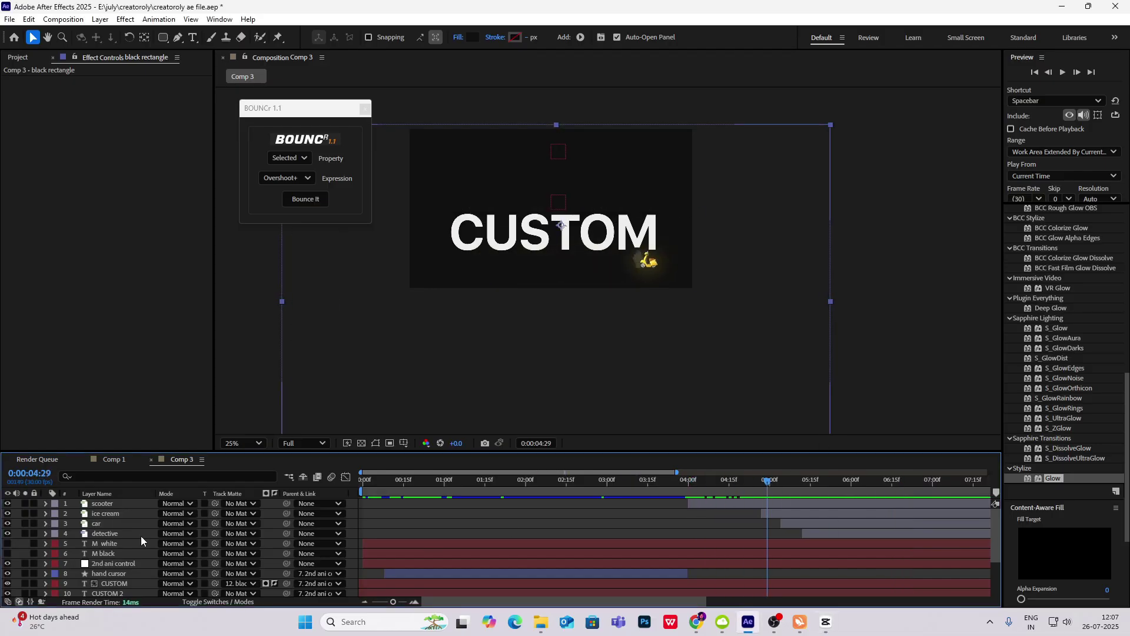